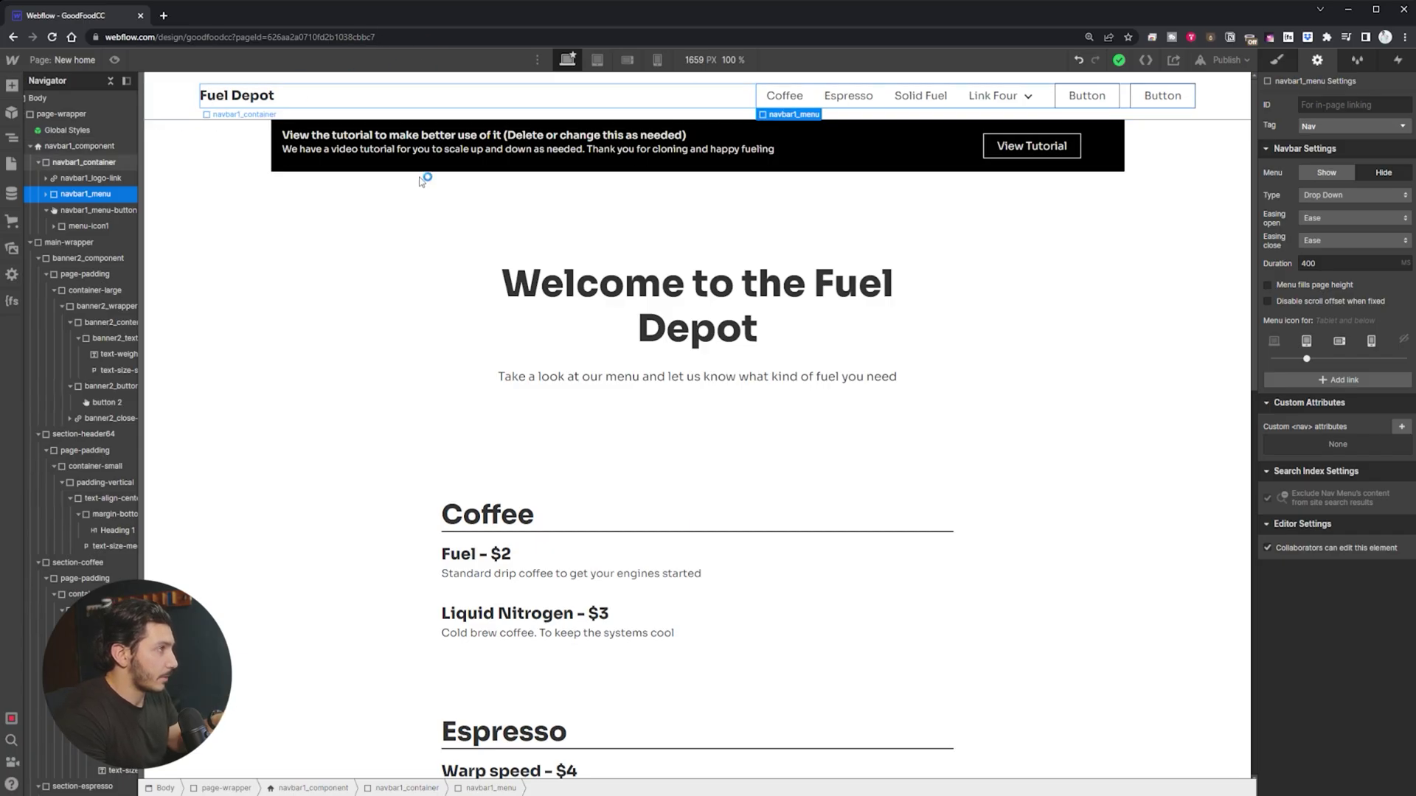
Step: Select the navbar, return to the Designer, and bring up the site's Pages list
{"action": "left_click", "coordinate": [411, 80]}
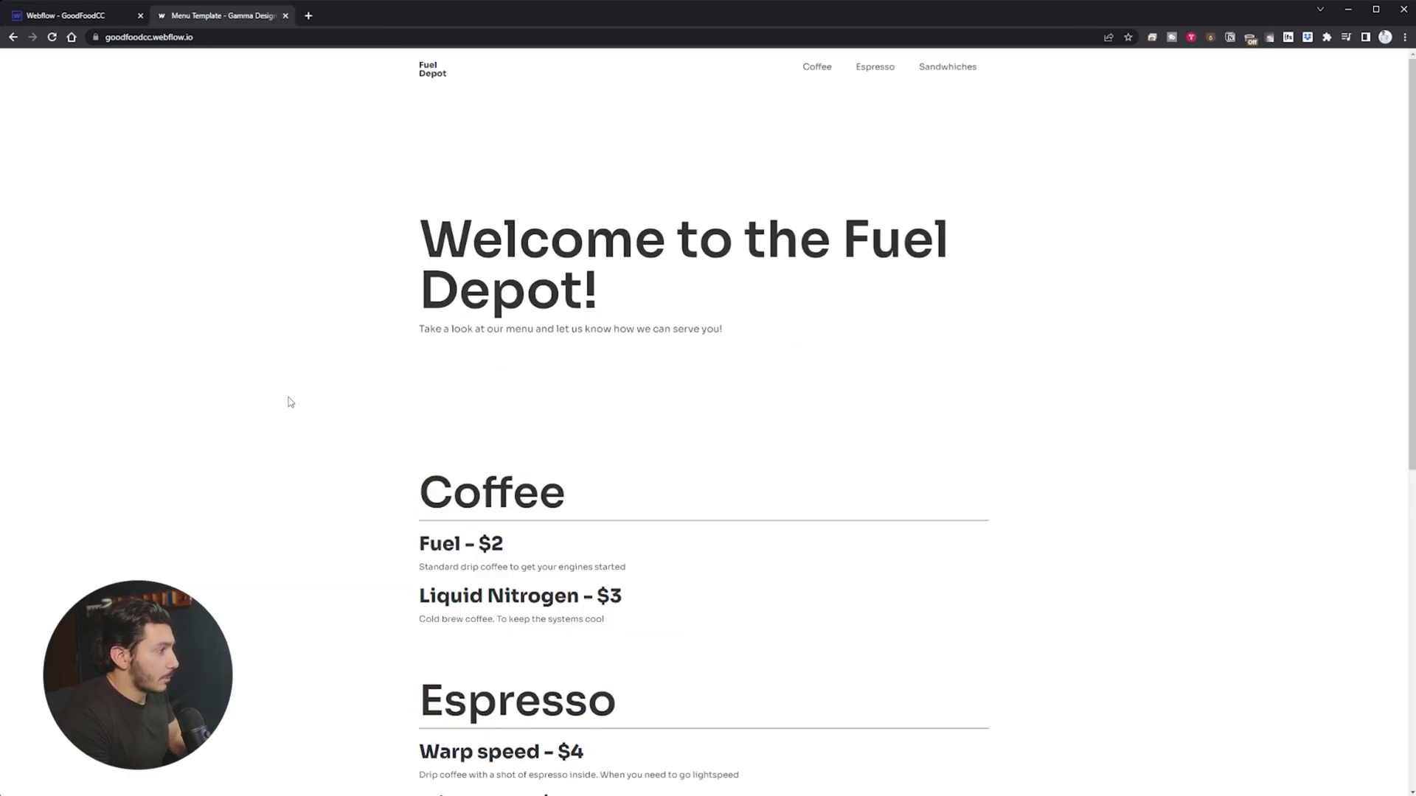
{"action": "scroll", "coordinate": [487, 273], "scroll_direction": "down", "scroll_amount": 5}
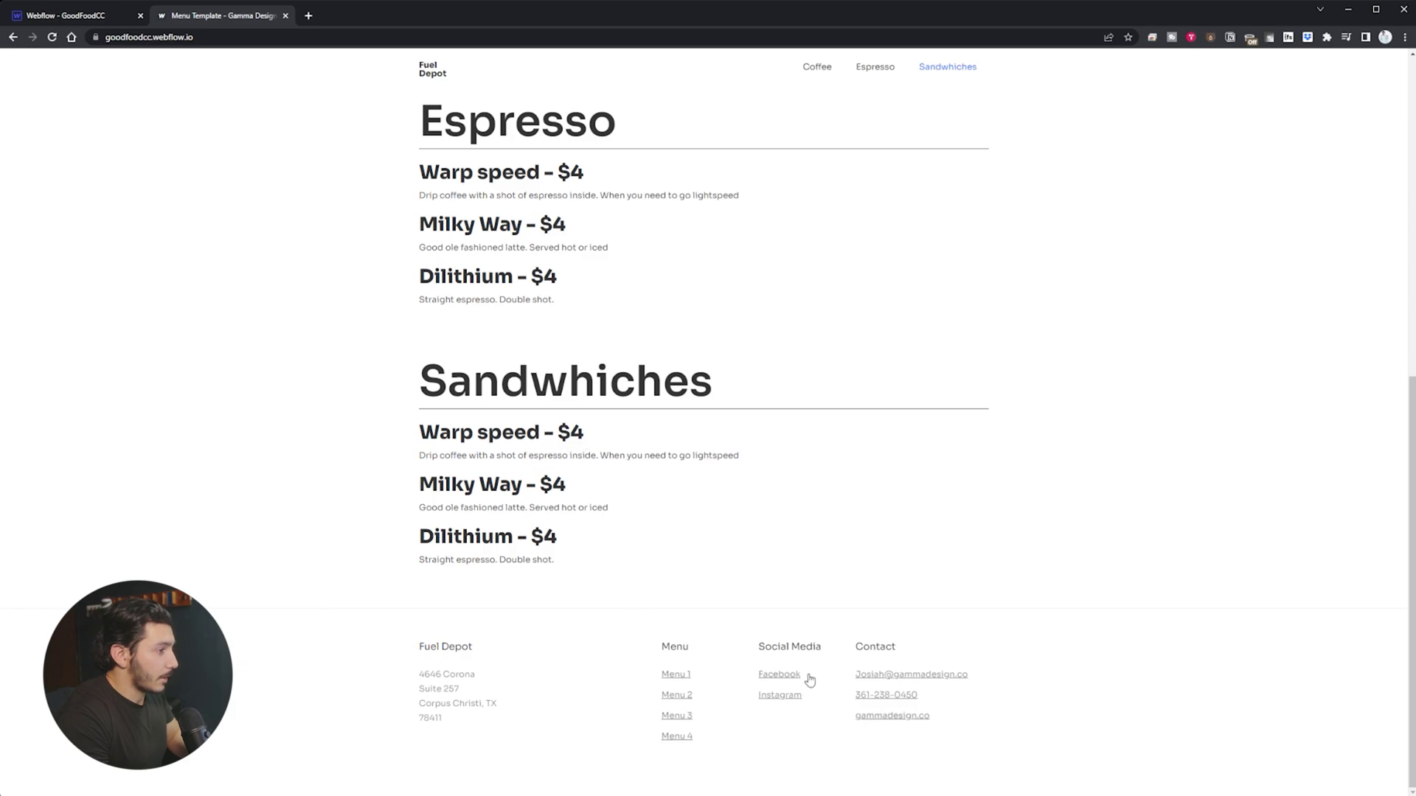
{"action": "scroll", "coordinate": [809, 681], "scroll_direction": "up", "scroll_amount": 2}
{"action": "scroll", "coordinate": [797, 672], "scroll_direction": "up", "scroll_amount": 3}
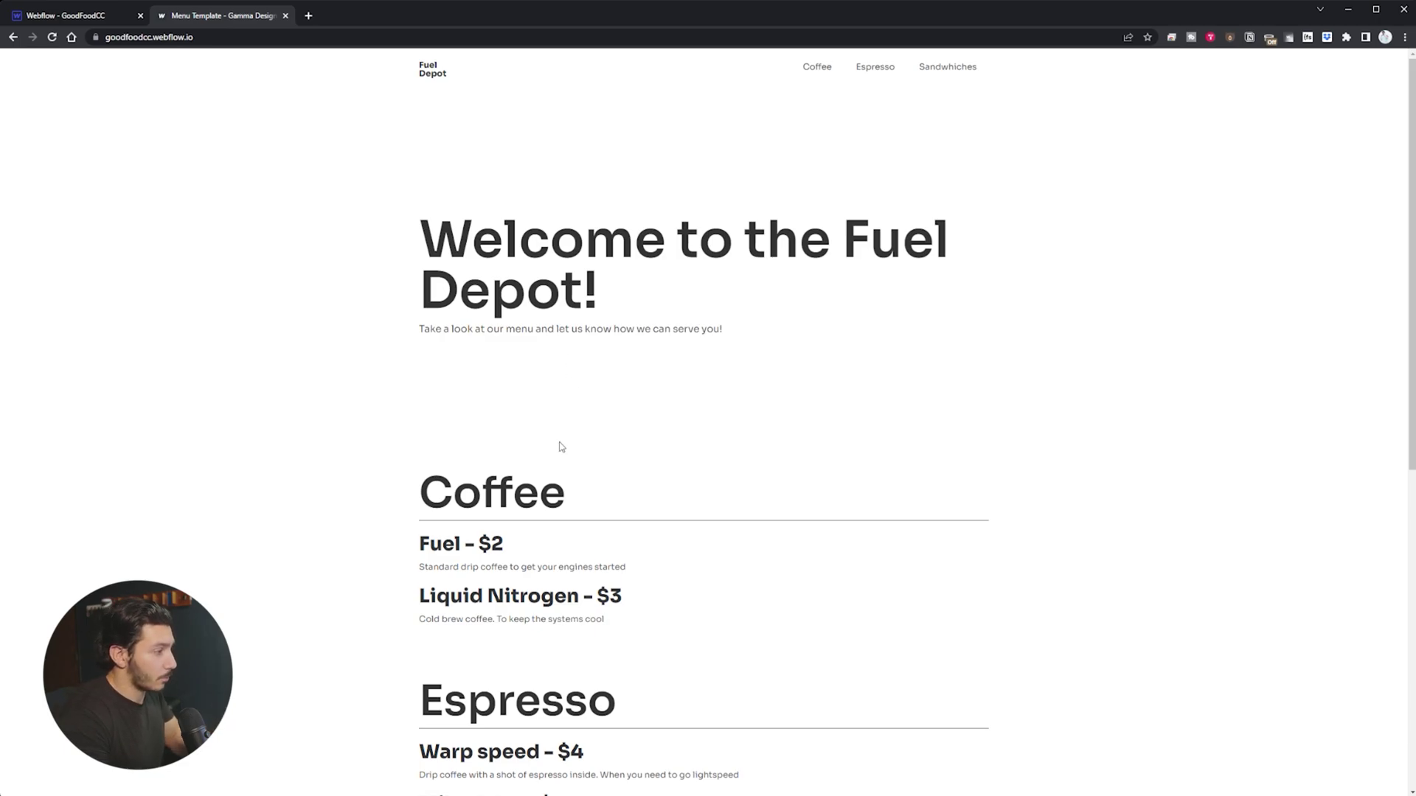
{"action": "scroll", "coordinate": [560, 445], "scroll_direction": "down", "scroll_amount": 1}
{"action": "scroll", "coordinate": [560, 443], "scroll_direction": "down", "scroll_amount": 4}
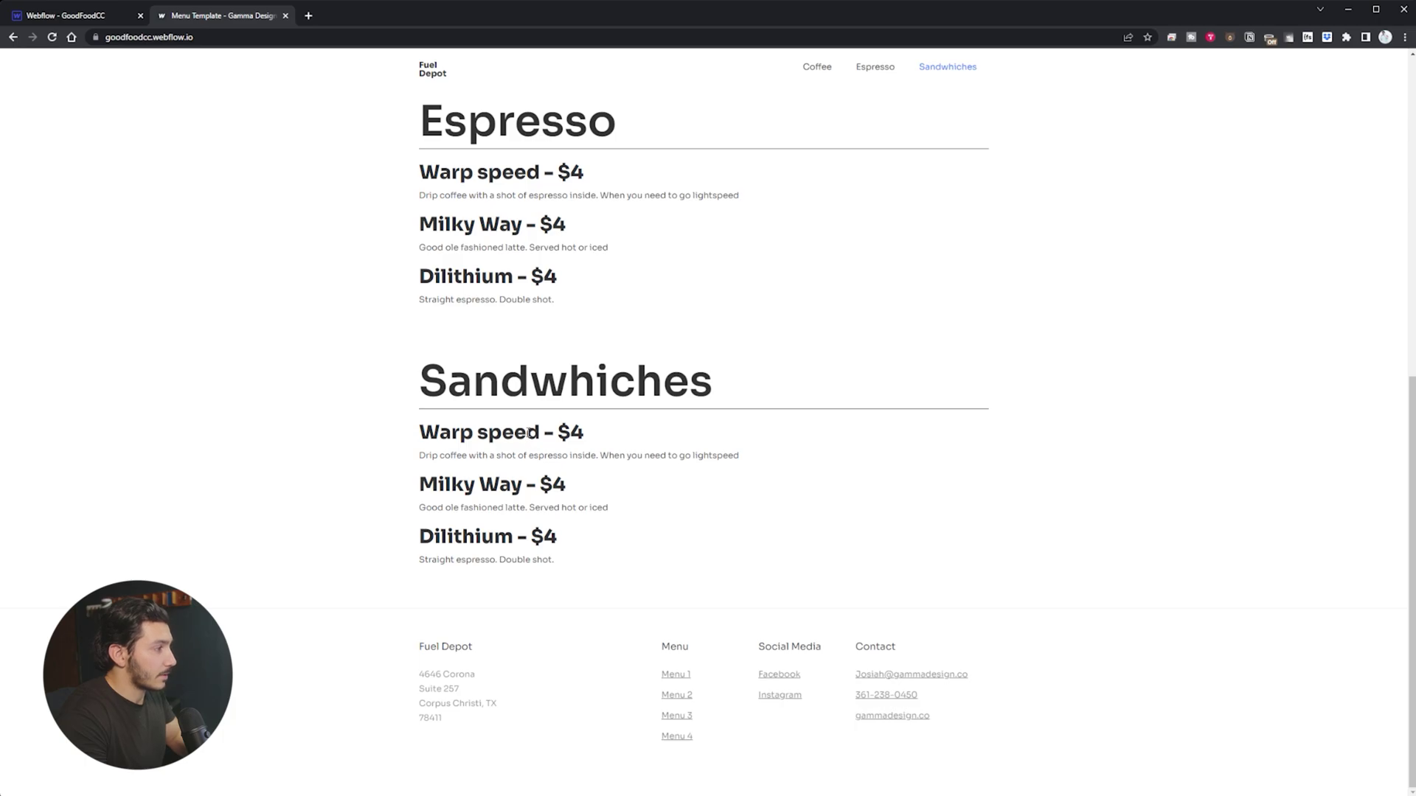
{"action": "scroll", "coordinate": [531, 433], "scroll_direction": "up", "scroll_amount": 3}
{"action": "scroll", "coordinate": [511, 429], "scroll_direction": "up", "scroll_amount": 2}
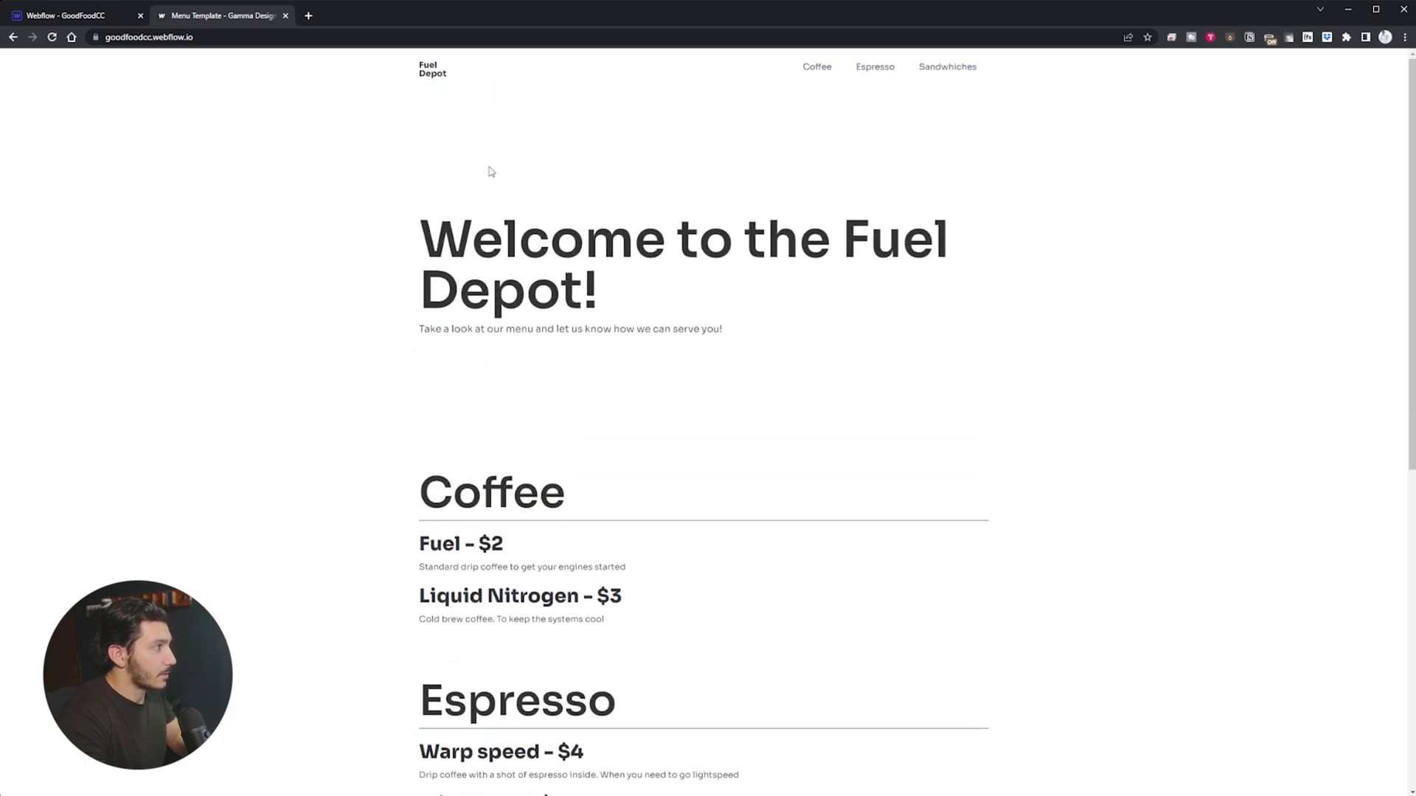
{"action": "scroll", "coordinate": [572, 454], "scroll_direction": "down", "scroll_amount": 3}
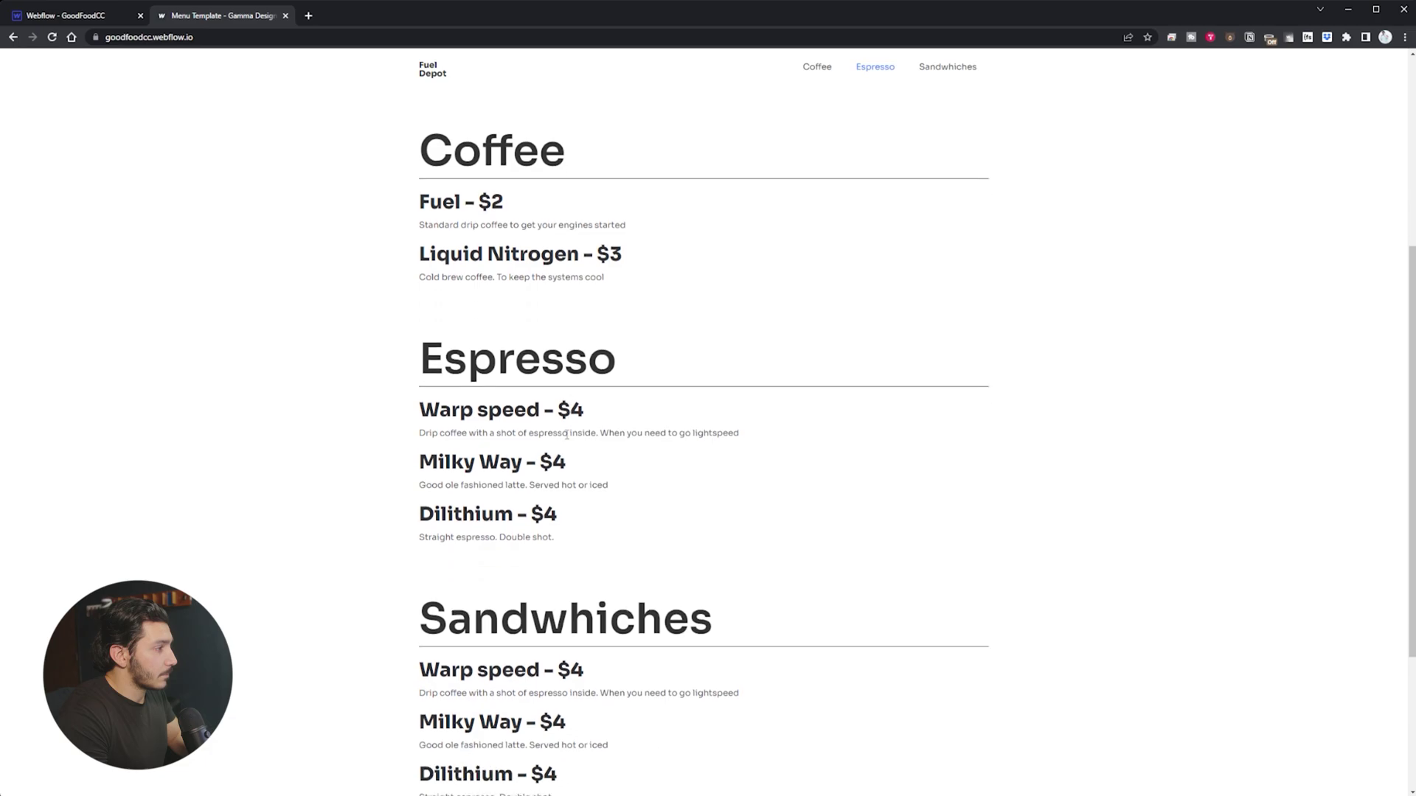
{"action": "scroll", "coordinate": [565, 443], "scroll_direction": "down", "scroll_amount": 2}
{"action": "scroll", "coordinate": [560, 435], "scroll_direction": "up", "scroll_amount": 1}
{"action": "scroll", "coordinate": [557, 433], "scroll_direction": "up", "scroll_amount": 4}
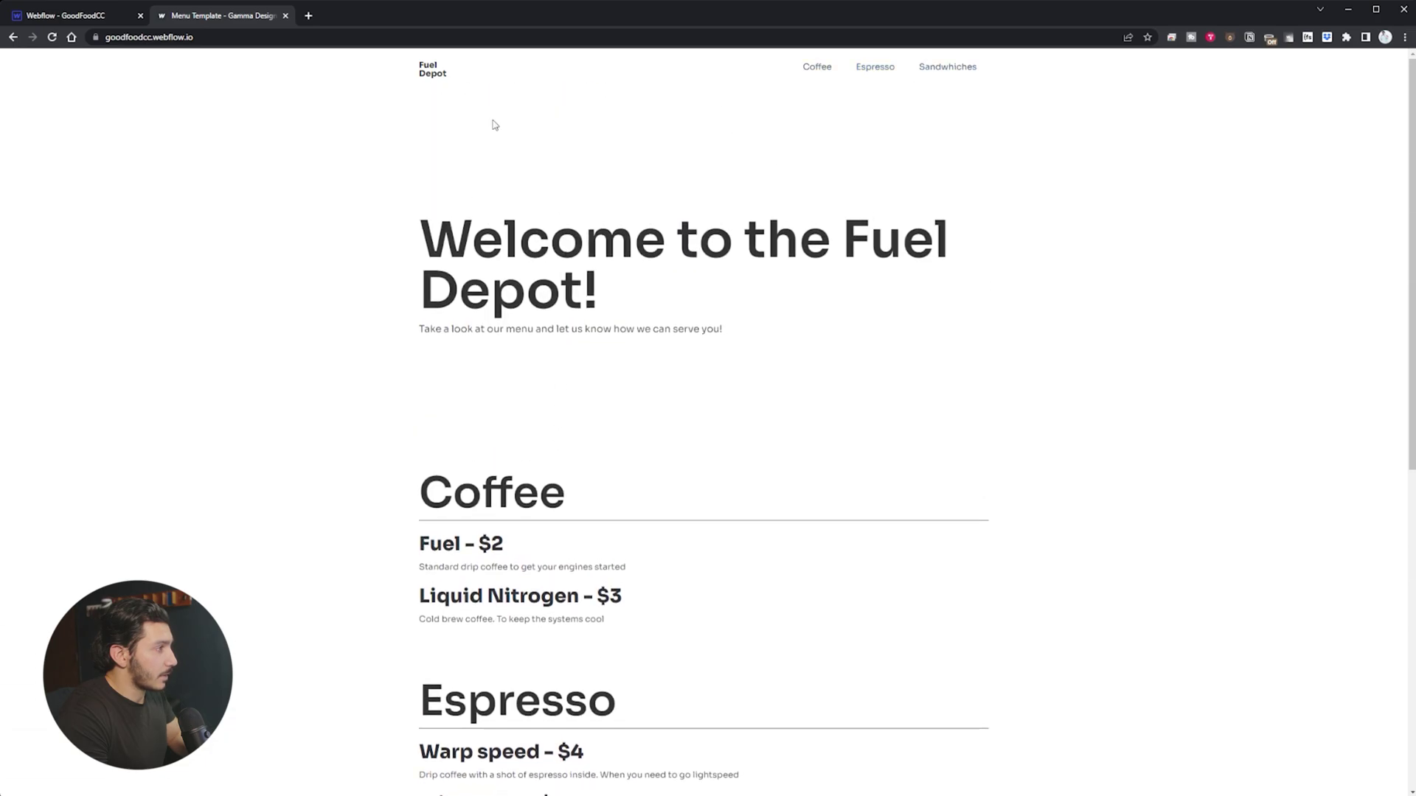
{"action": "left_click", "coordinate": [52, 15]}
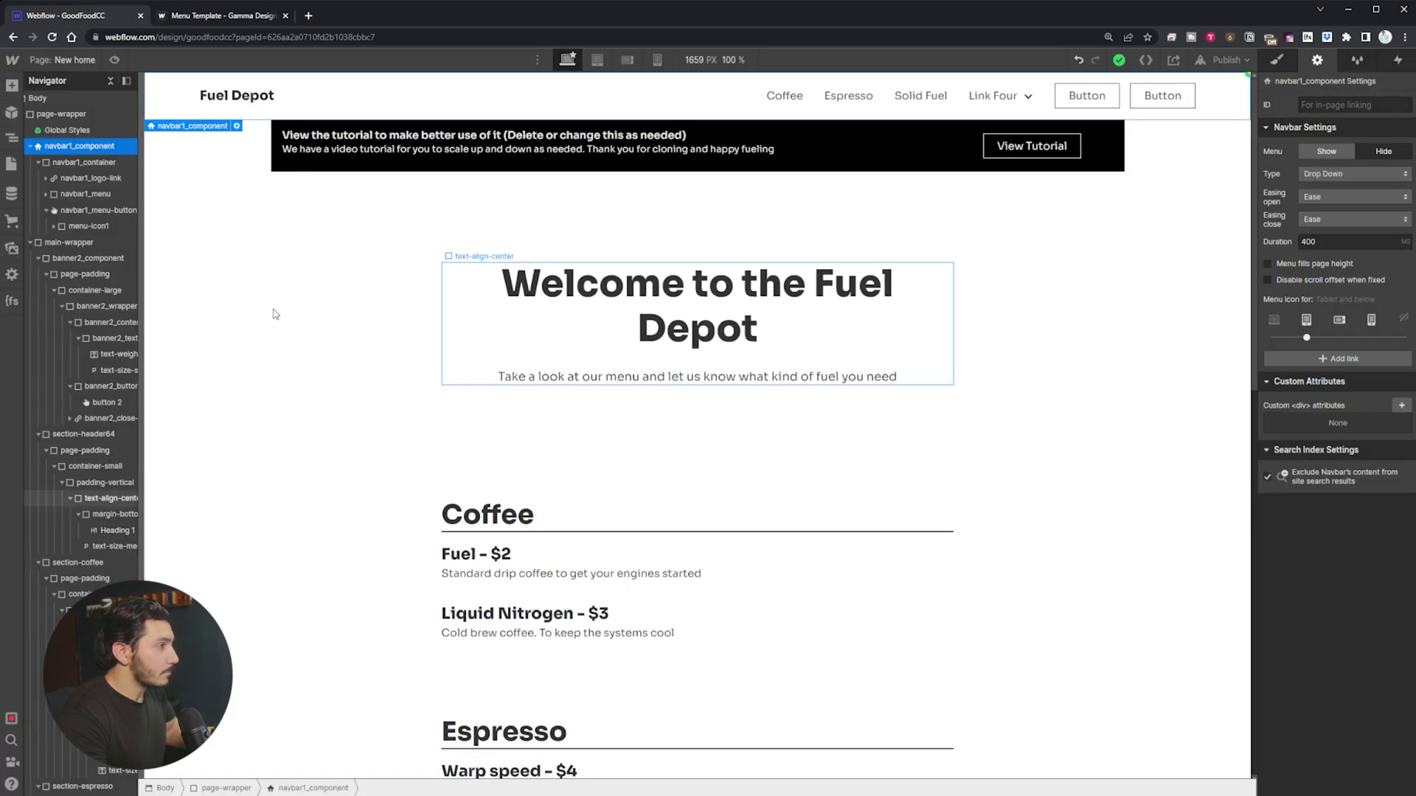
{"action": "scroll", "coordinate": [290, 327], "scroll_direction": "down", "scroll_amount": 2}
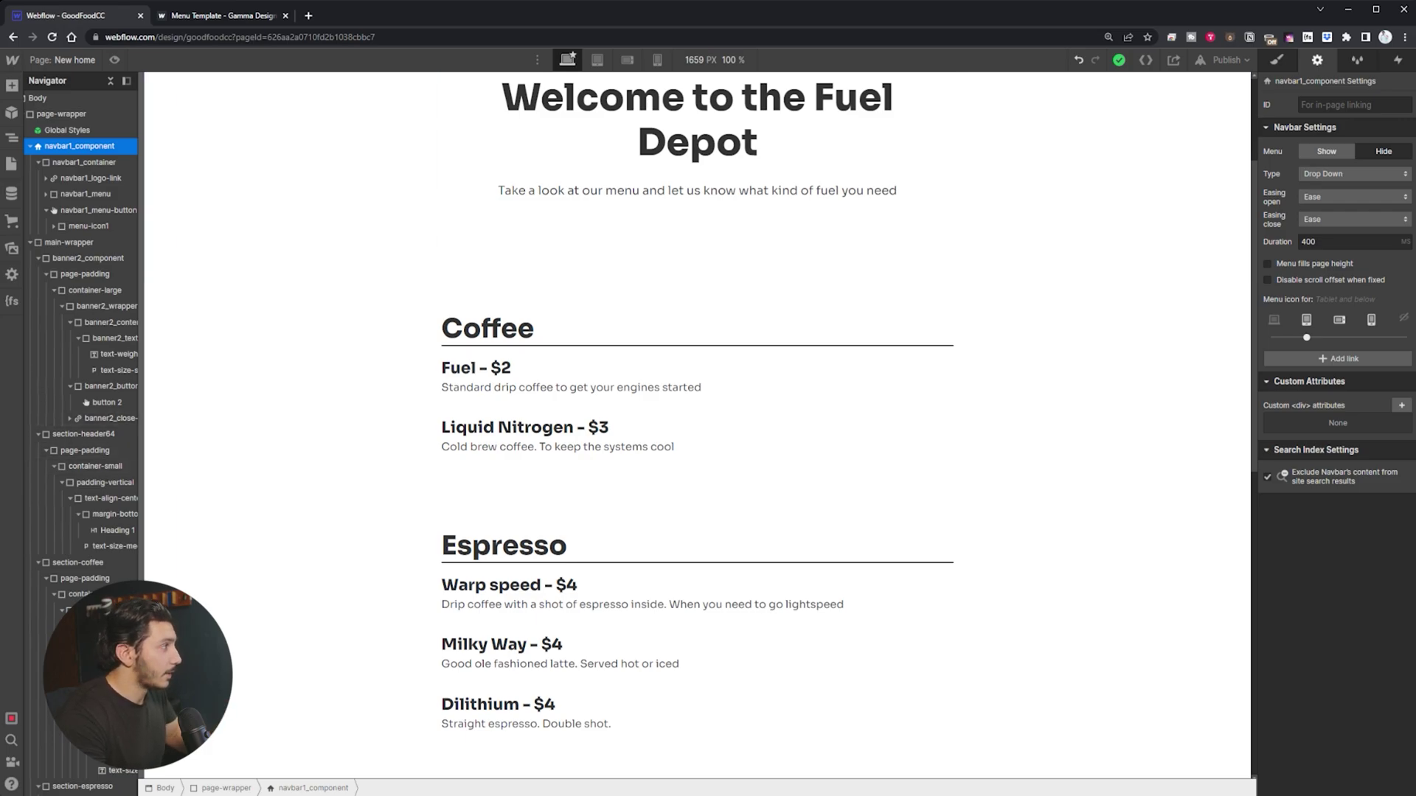
{"action": "left_click", "coordinate": [13, 166]}
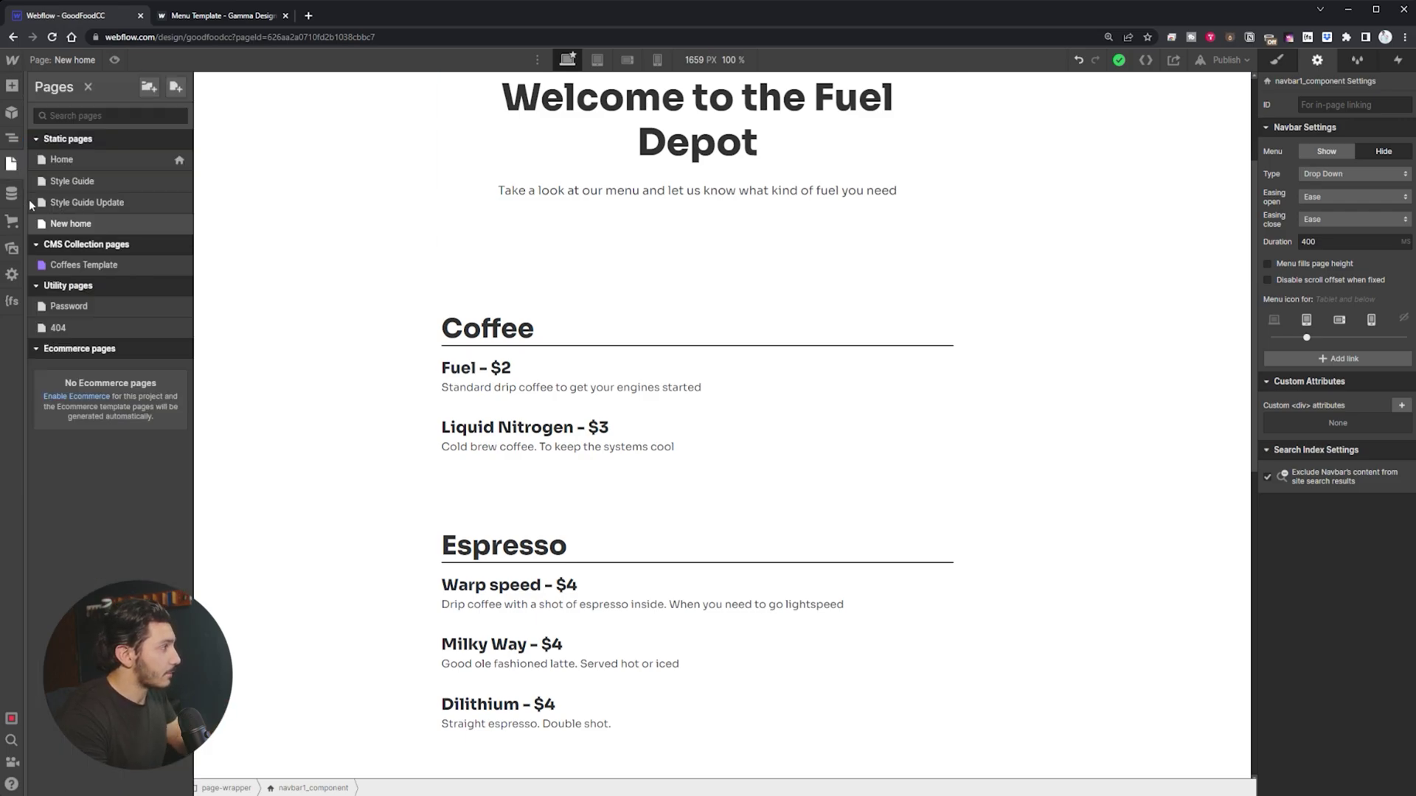
Step: Open the Style Guide Update page from the Pages list
{"action": "left_click", "coordinate": [88, 202]}
{"action": "scroll", "coordinate": [388, 465], "scroll_direction": "down", "scroll_amount": 3}
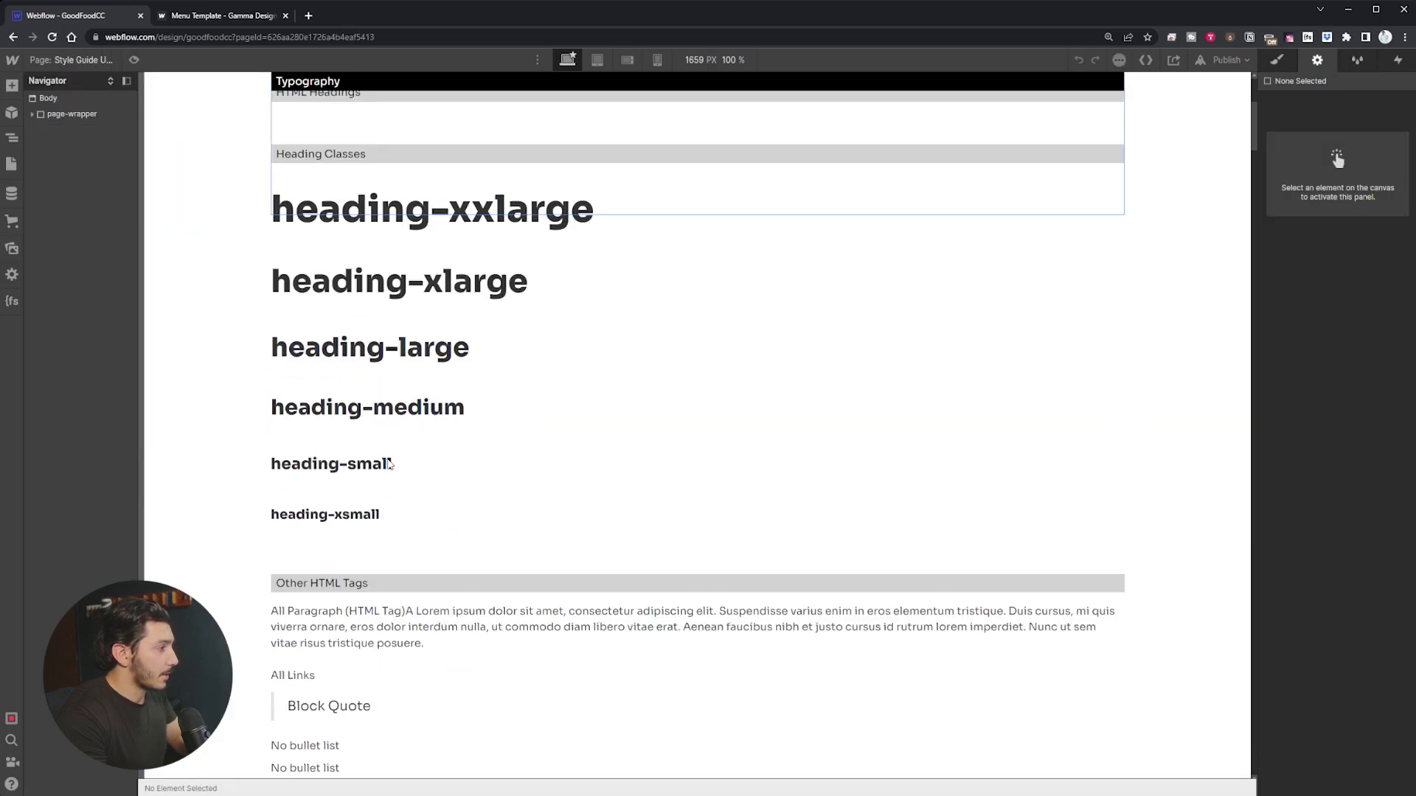
{"action": "scroll", "coordinate": [388, 464], "scroll_direction": "down", "scroll_amount": 4}
{"action": "scroll", "coordinate": [388, 464], "scroll_direction": "down", "scroll_amount": 3}
{"action": "scroll", "coordinate": [388, 465], "scroll_direction": "down", "scroll_amount": 3}
{"action": "scroll", "coordinate": [388, 465], "scroll_direction": "down", "scroll_amount": 4}
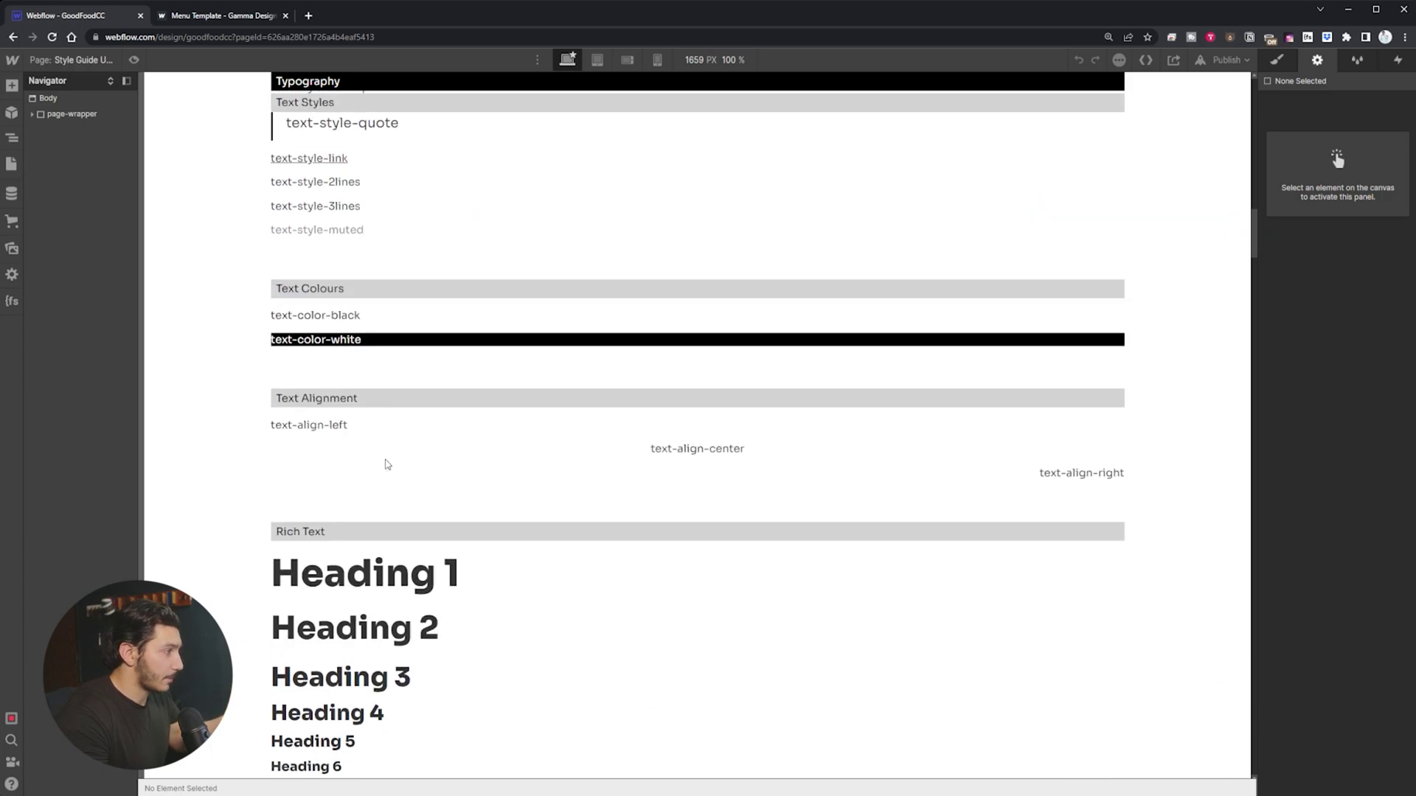
{"action": "scroll", "coordinate": [386, 465], "scroll_direction": "down", "scroll_amount": 3}
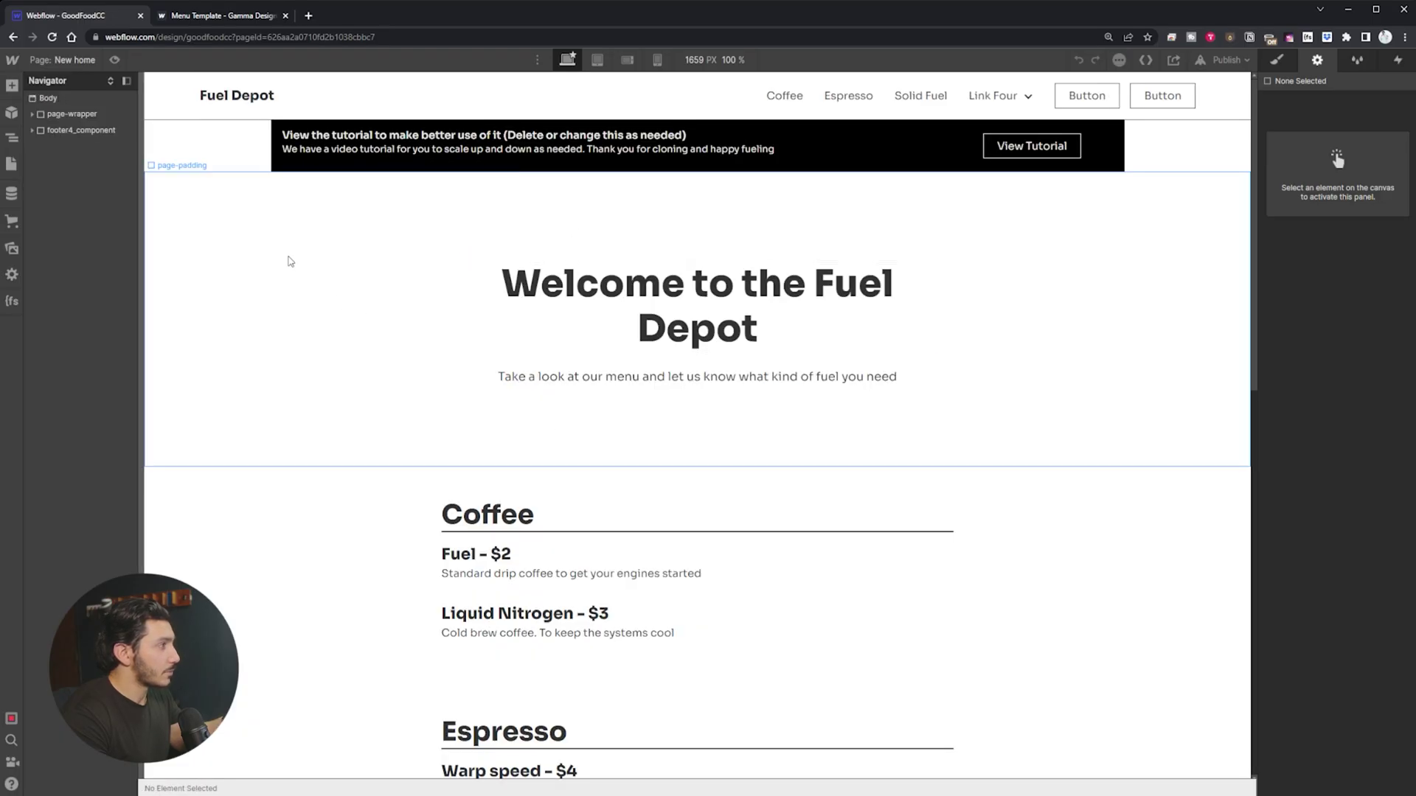
Step: Select the hero's page-padding container and the 'Welcome to the Fuel Depot' heading
{"action": "left_click", "coordinate": [288, 261]}
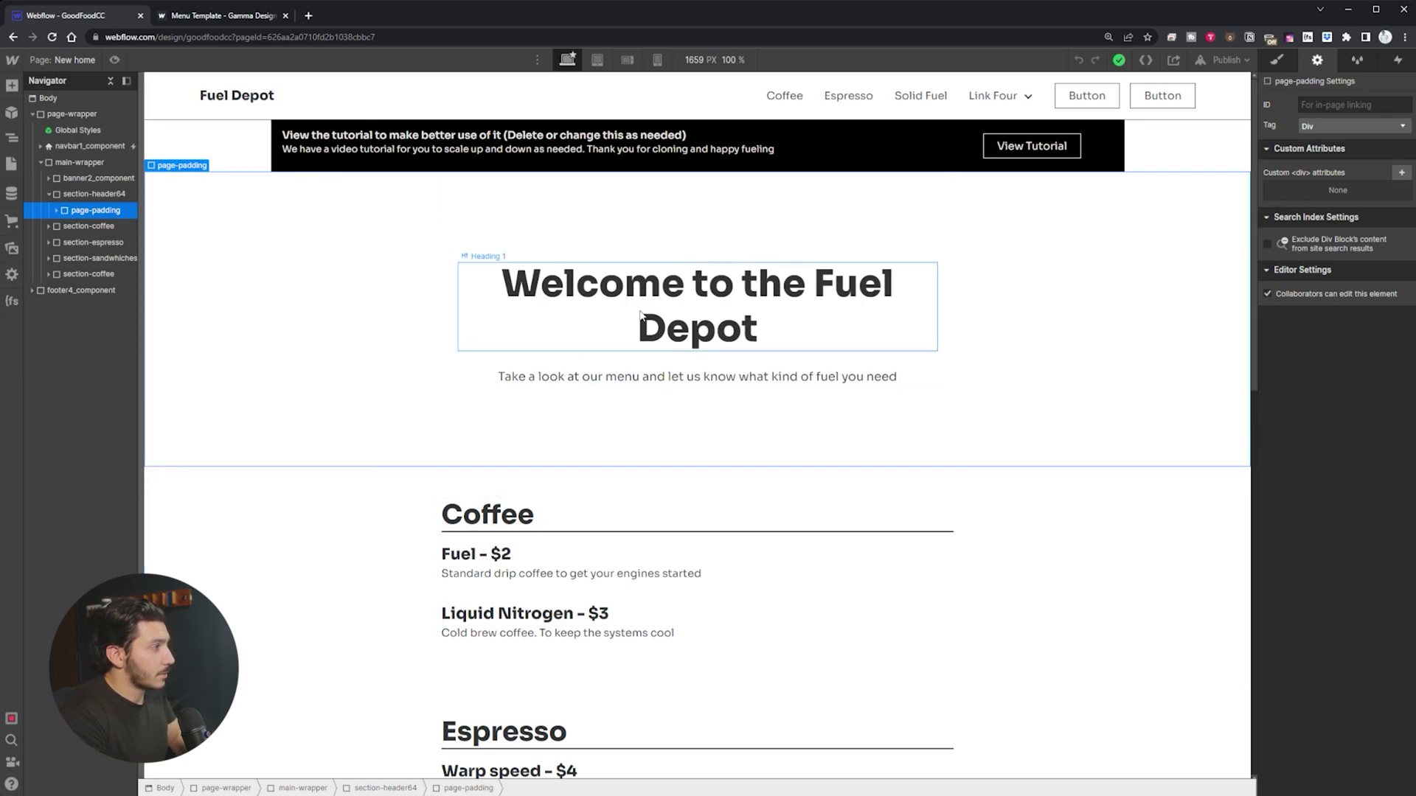
{"action": "left_click", "coordinate": [591, 266]}
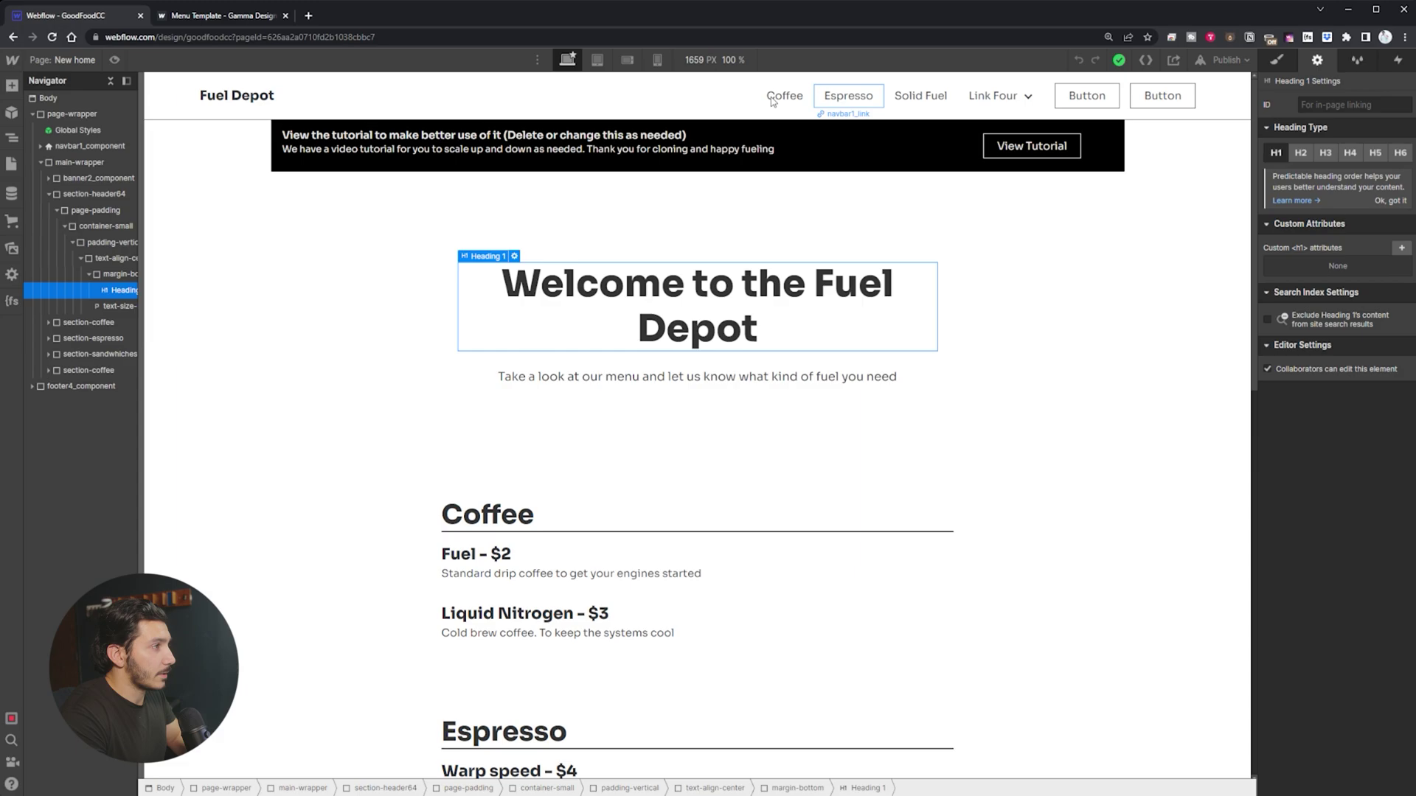
{"action": "scroll", "coordinate": [585, 479], "scroll_direction": "down", "scroll_amount": 3}
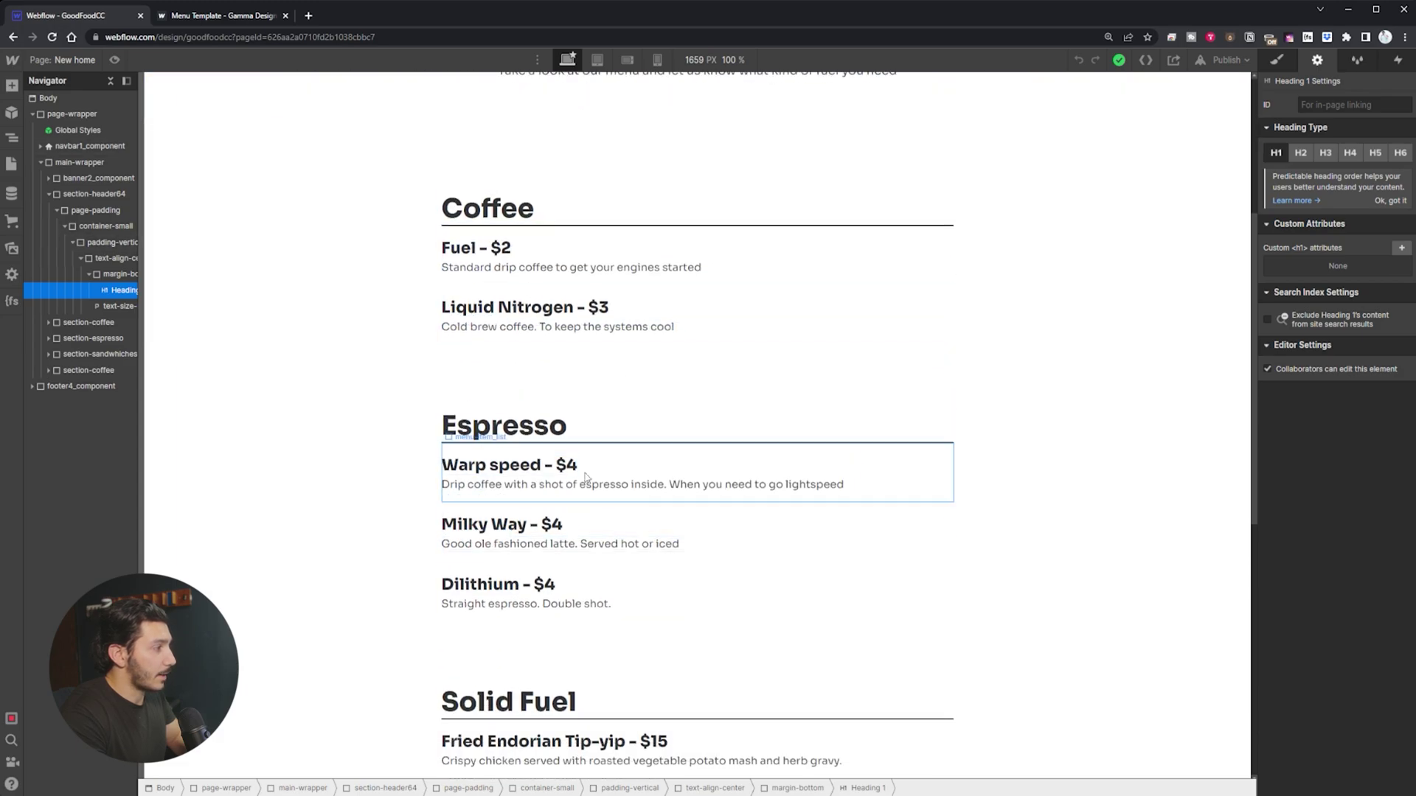
{"action": "scroll", "coordinate": [585, 478], "scroll_direction": "up", "scroll_amount": 3}
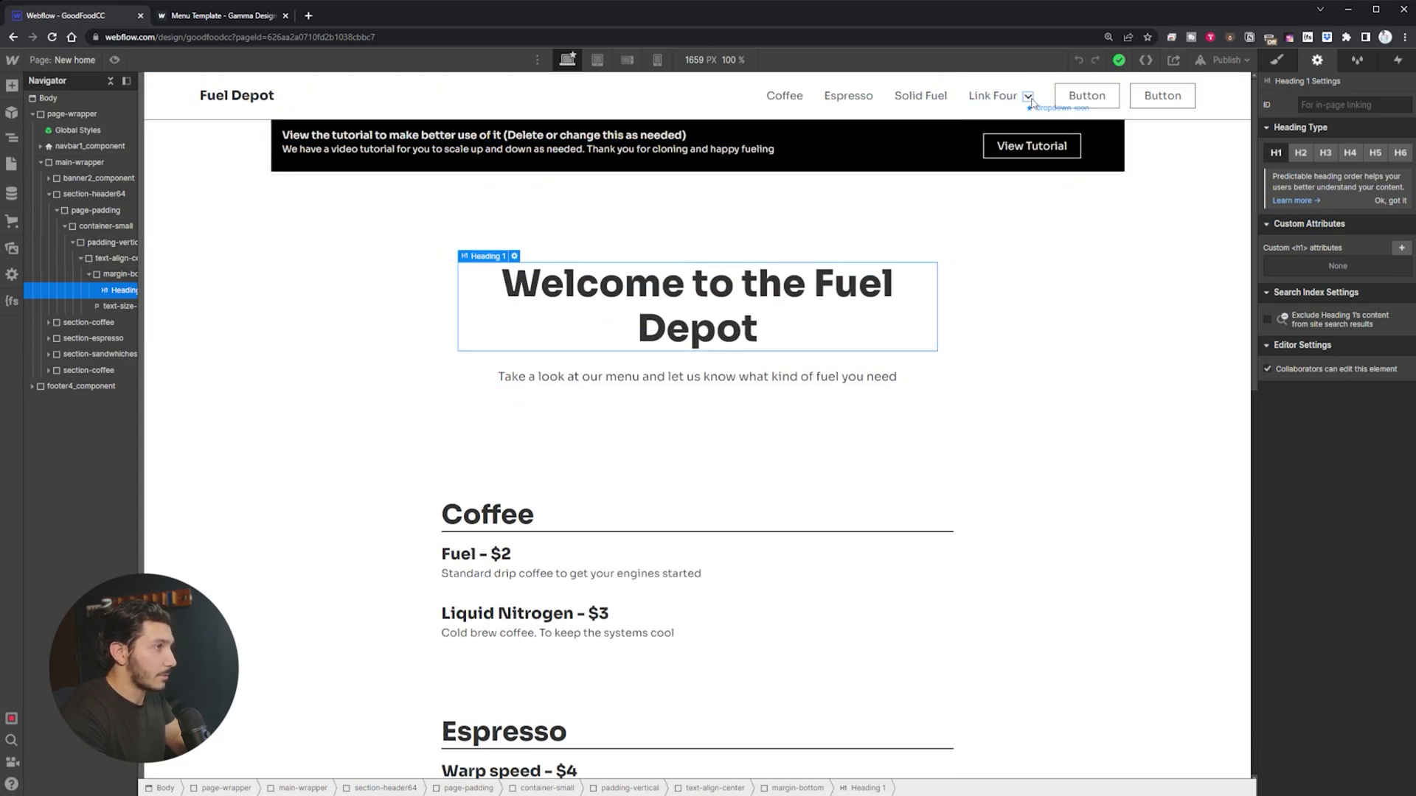
Step: Try the Link Four dropdown in preview, toggling preview repeatedly and ending in the Designer
{"action": "left_click", "coordinate": [114, 60]}
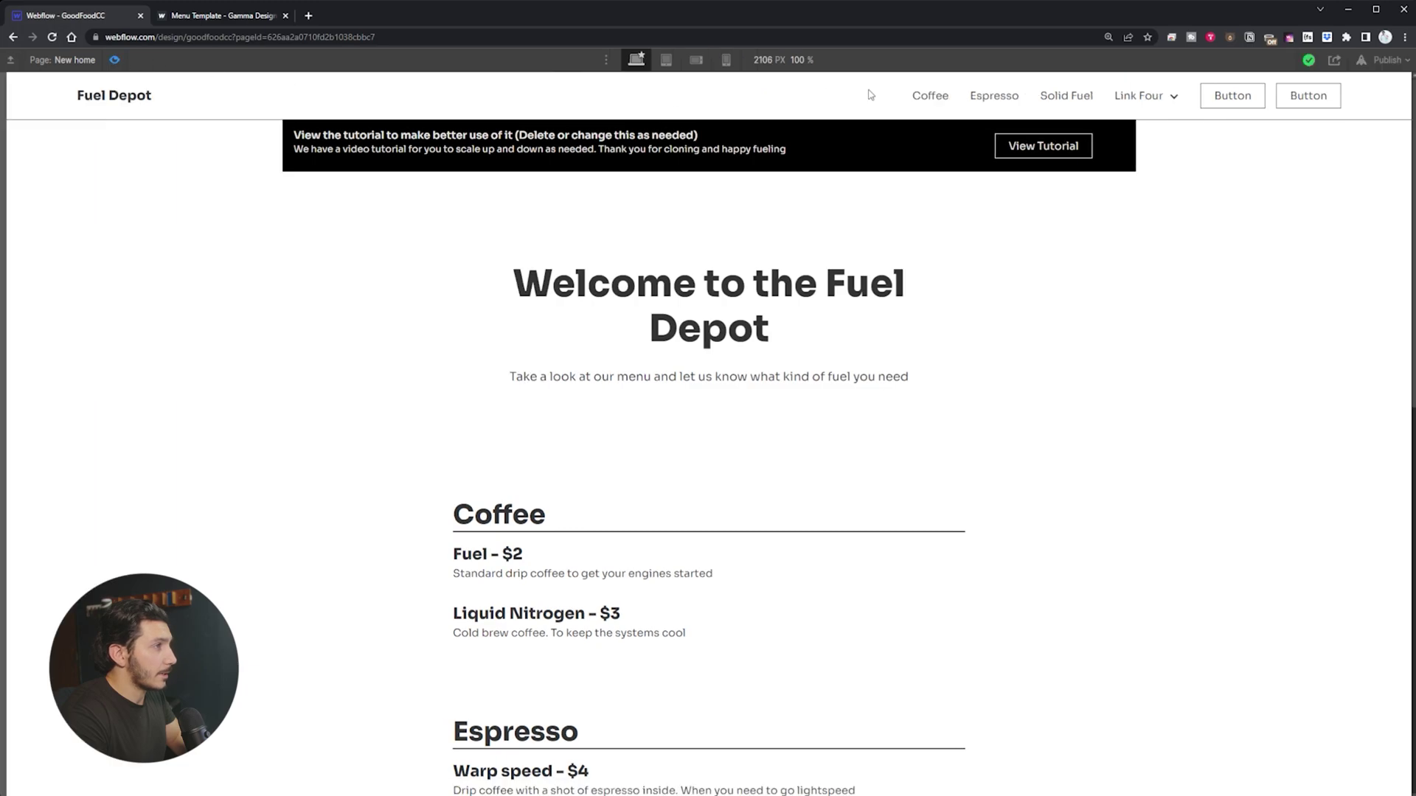
{"action": "left_click", "coordinate": [1174, 104]}
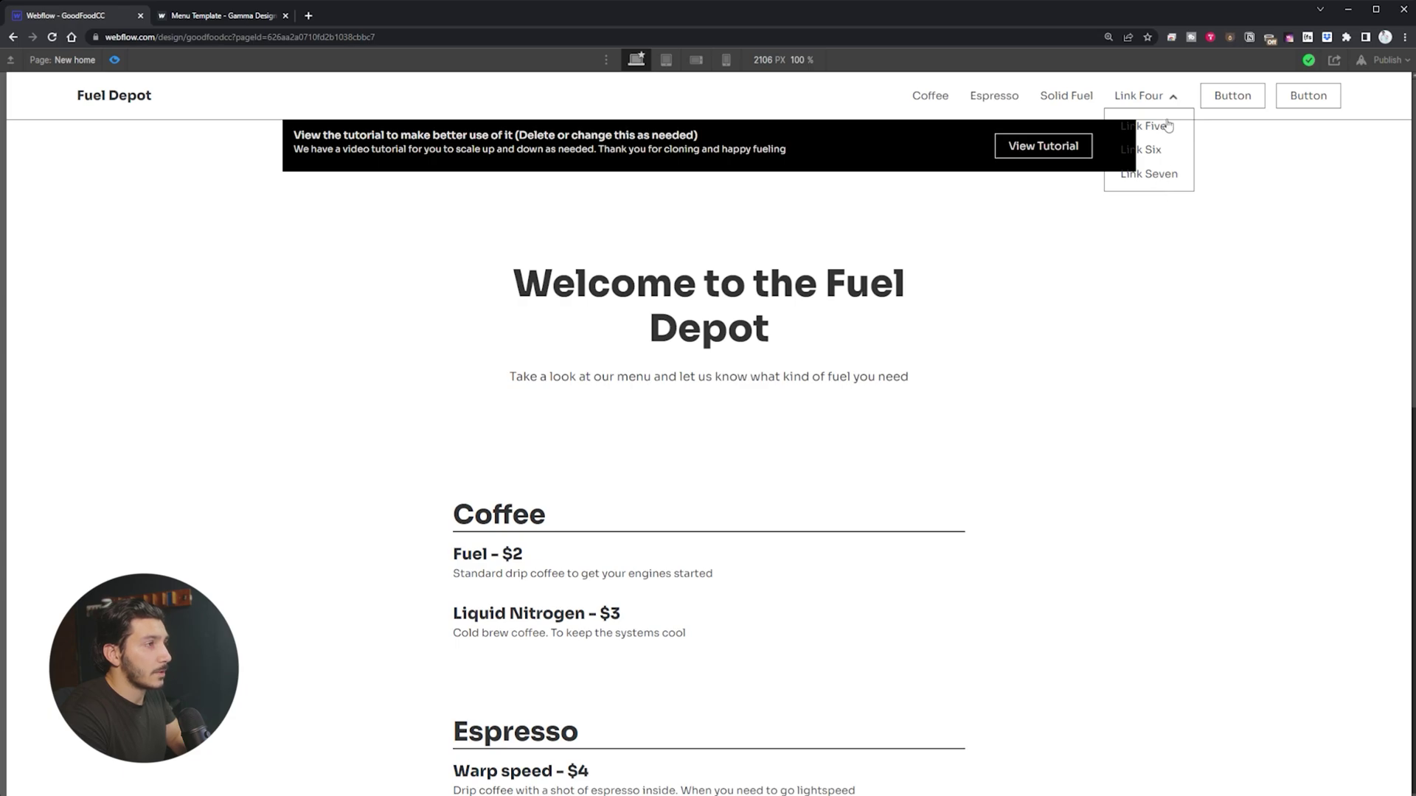
{"action": "left_click", "coordinate": [114, 60]}
{"action": "left_click", "coordinate": [277, 165]}
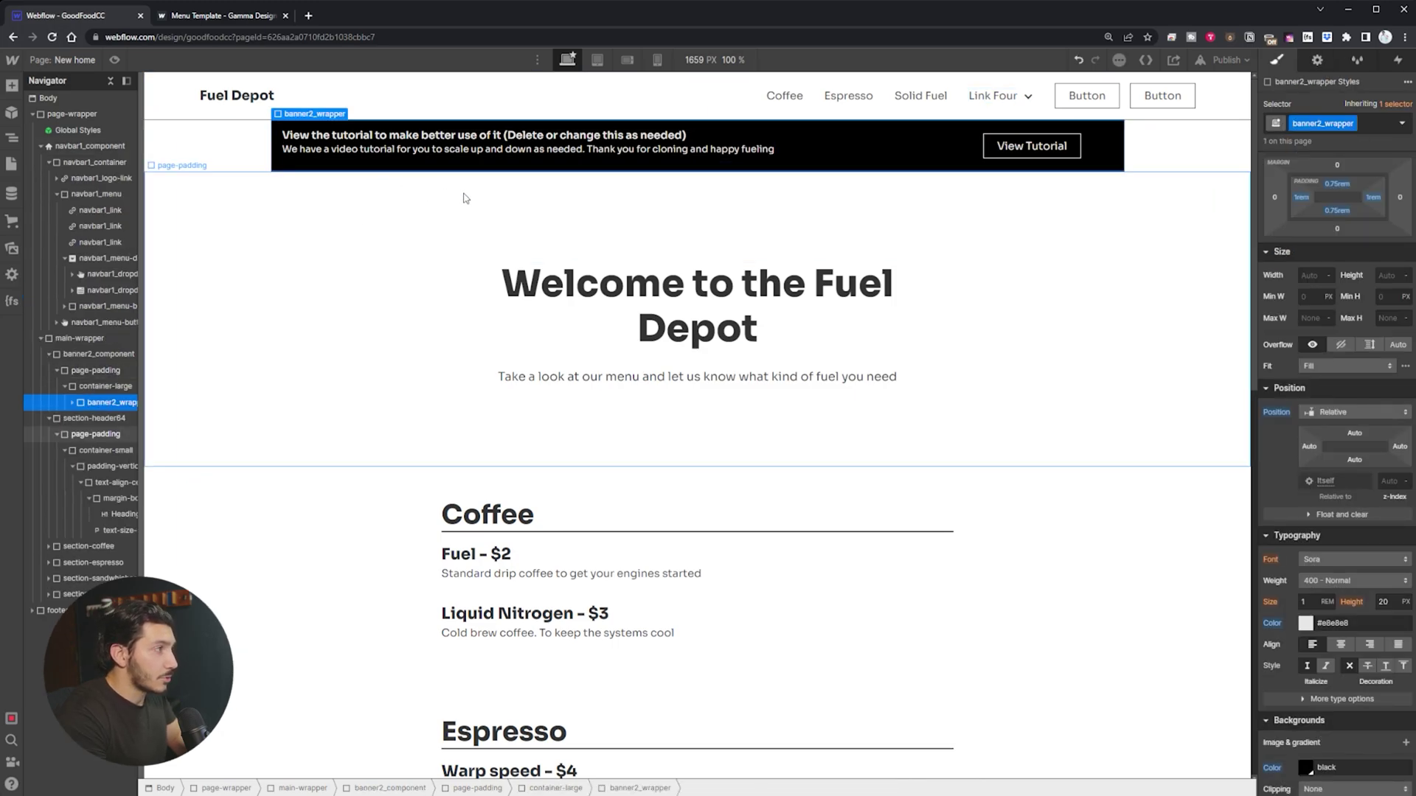
{"action": "left_click", "coordinate": [114, 60]}
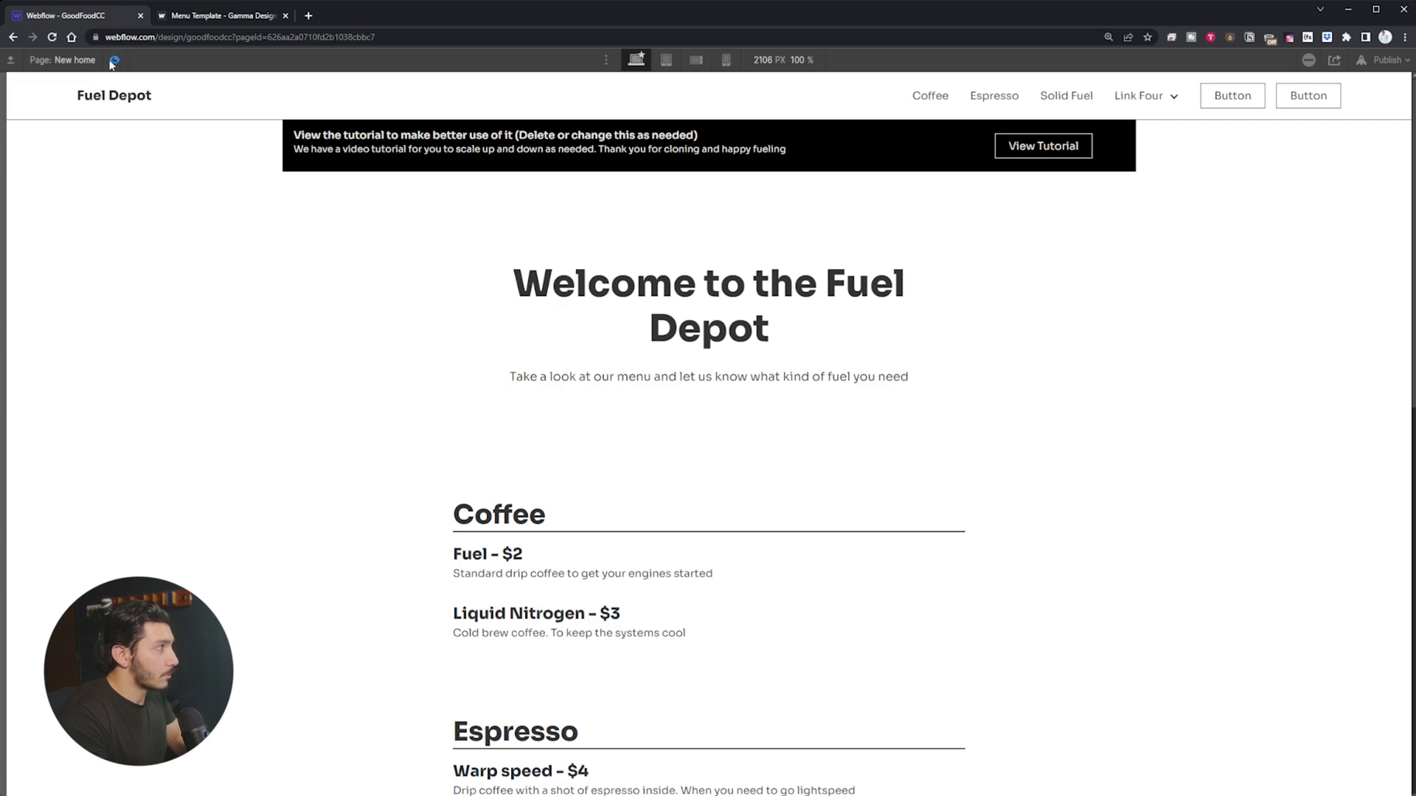
{"action": "left_click", "coordinate": [113, 61]}
{"action": "left_click", "coordinate": [113, 61]}
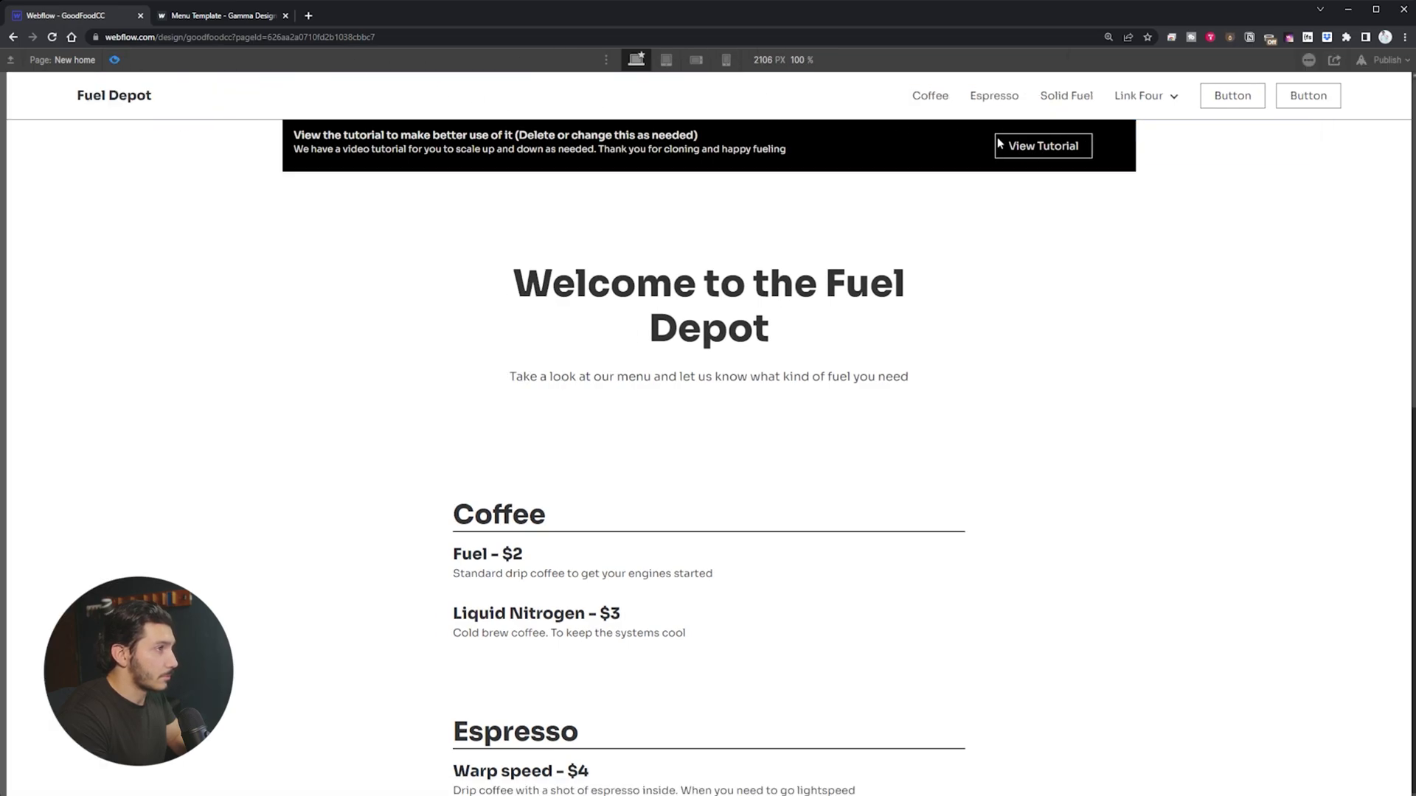
{"action": "left_click", "coordinate": [113, 63]}
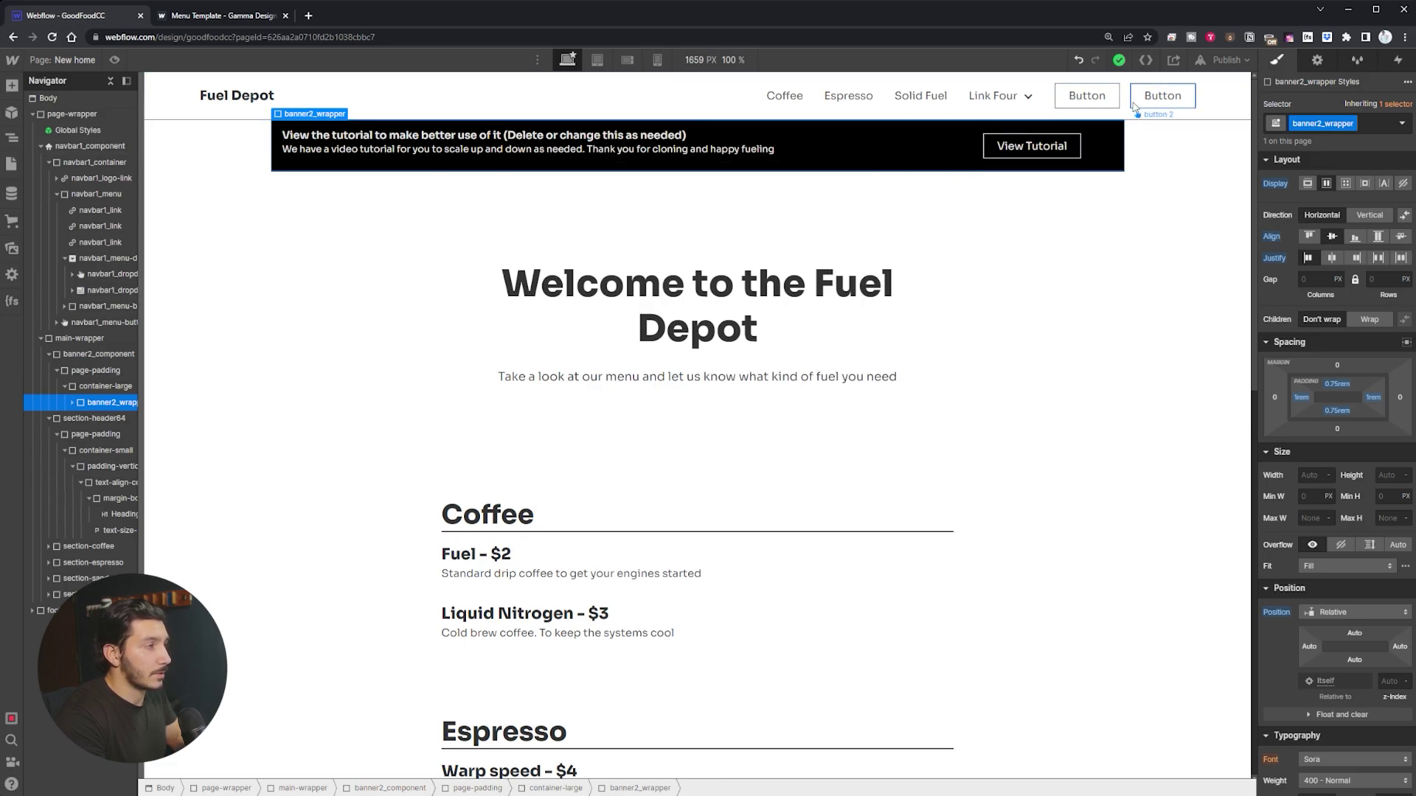
{"action": "left_click", "coordinate": [1083, 99]}
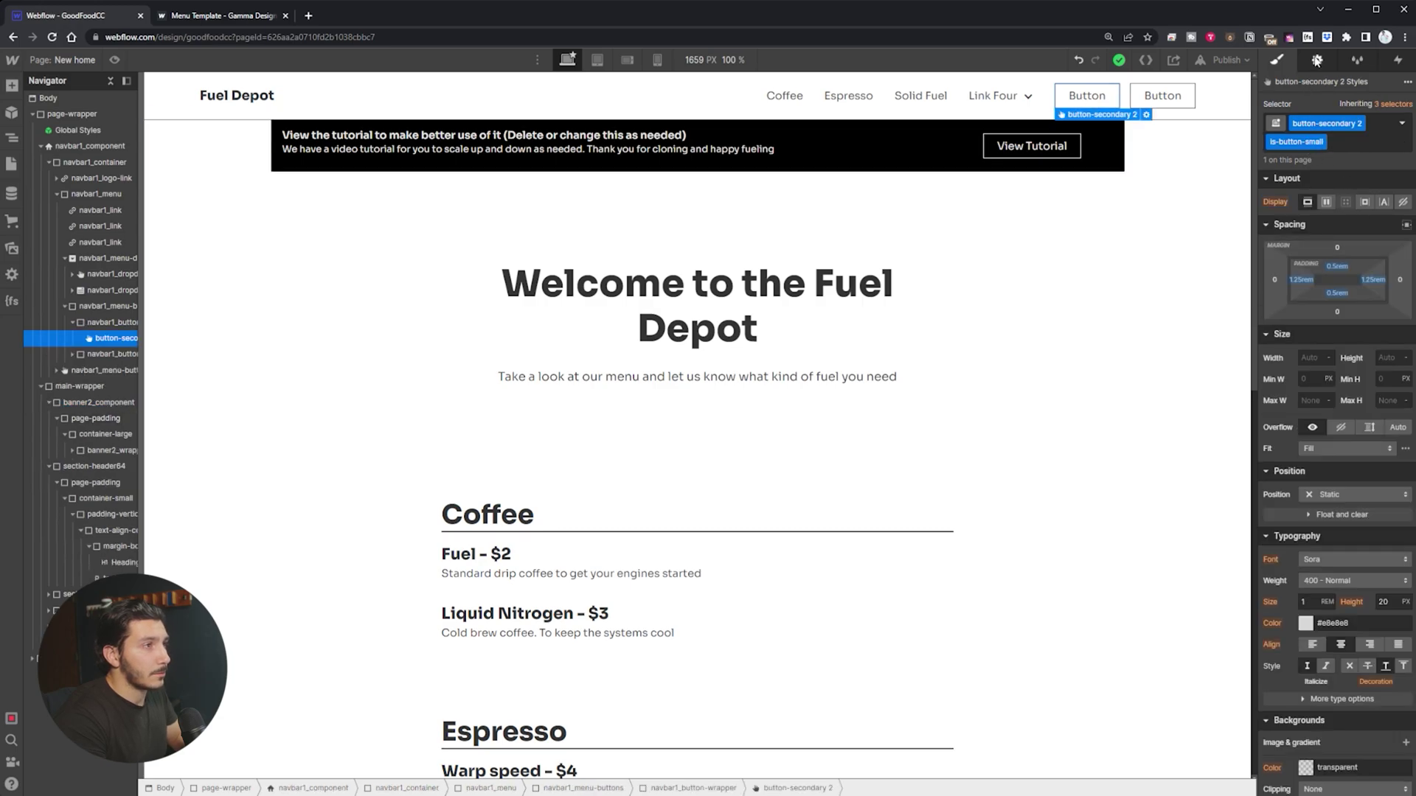
{"action": "left_click", "coordinate": [1318, 60]}
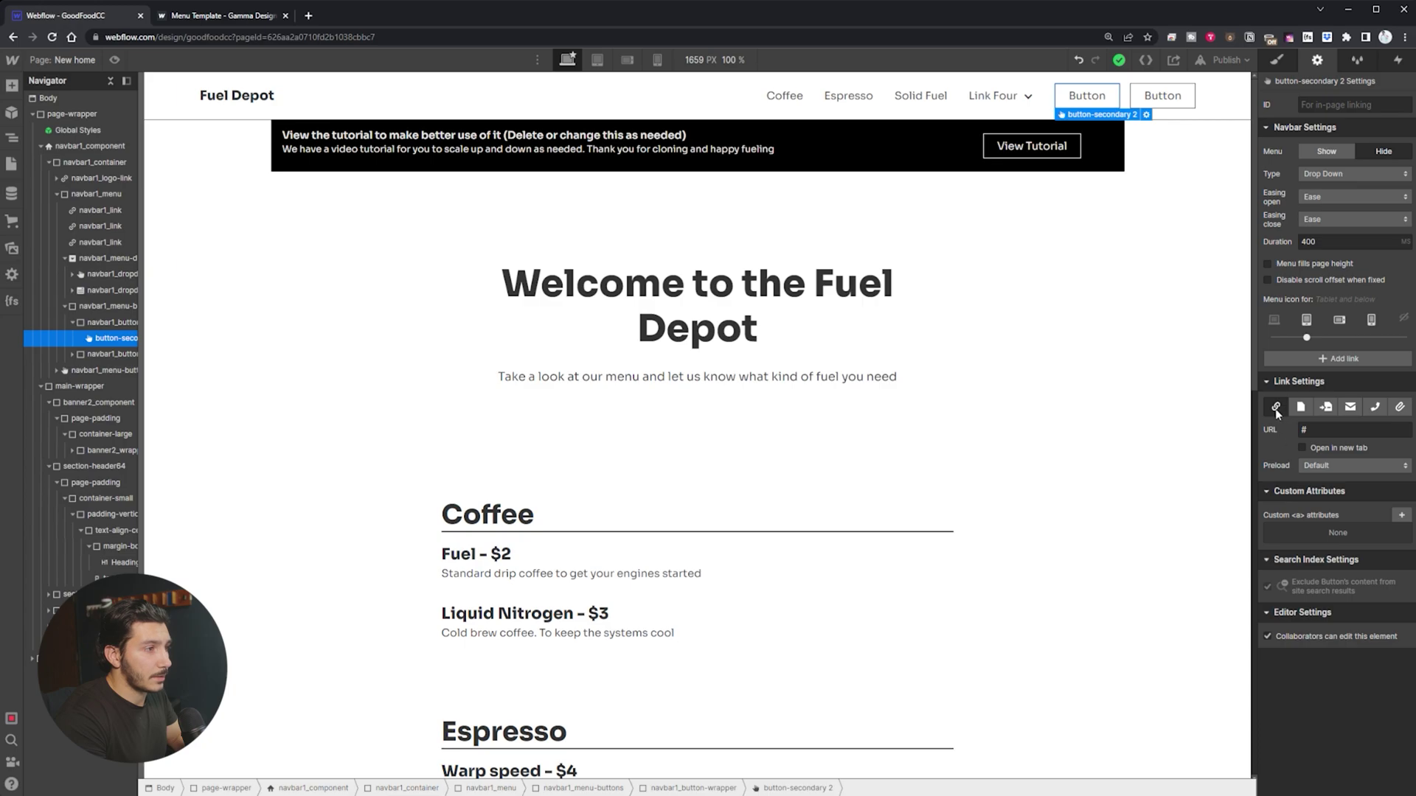
{"action": "left_click", "coordinate": [1313, 431]}
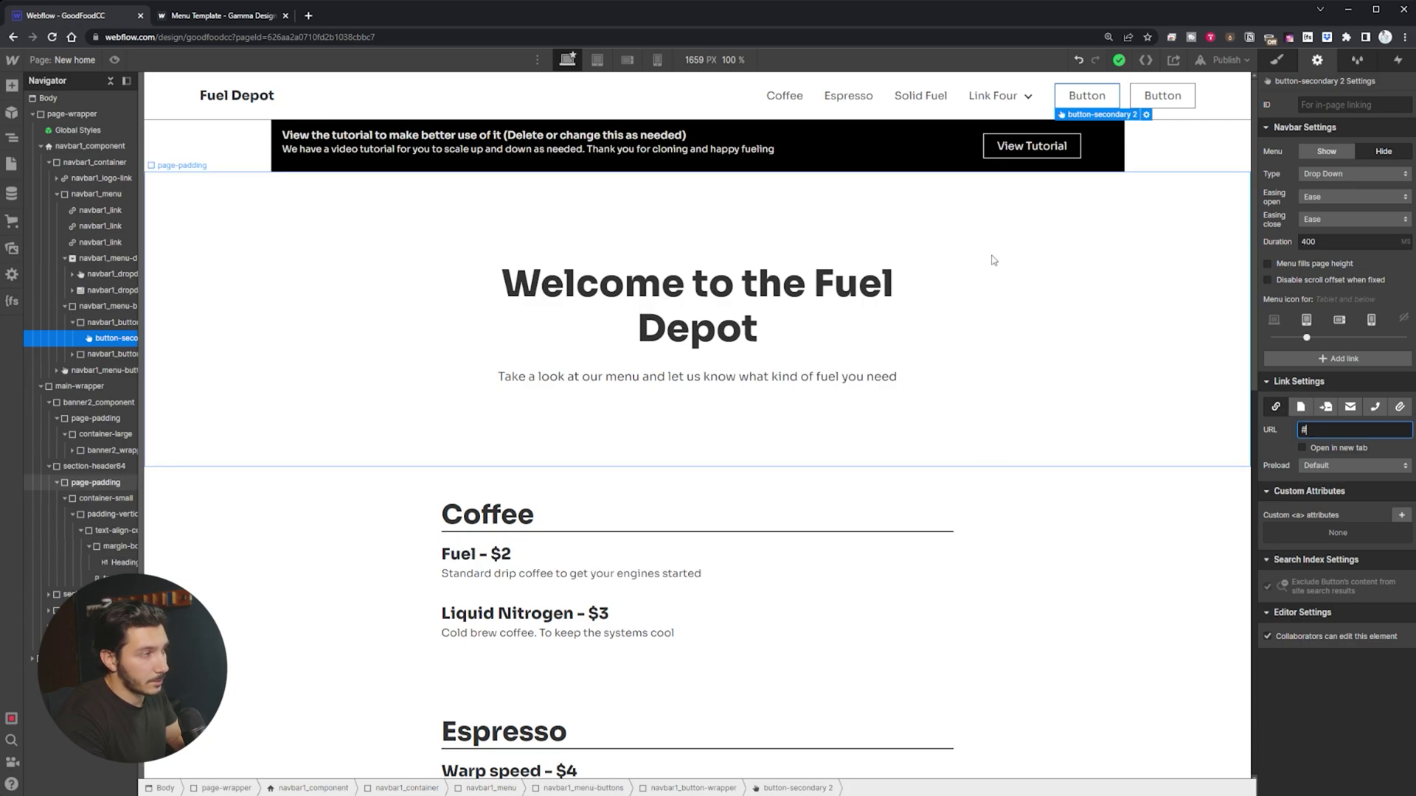
{"action": "left_click", "coordinate": [863, 253]}
{"action": "scroll", "coordinate": [625, 269], "scroll_direction": "down", "scroll_amount": 2}
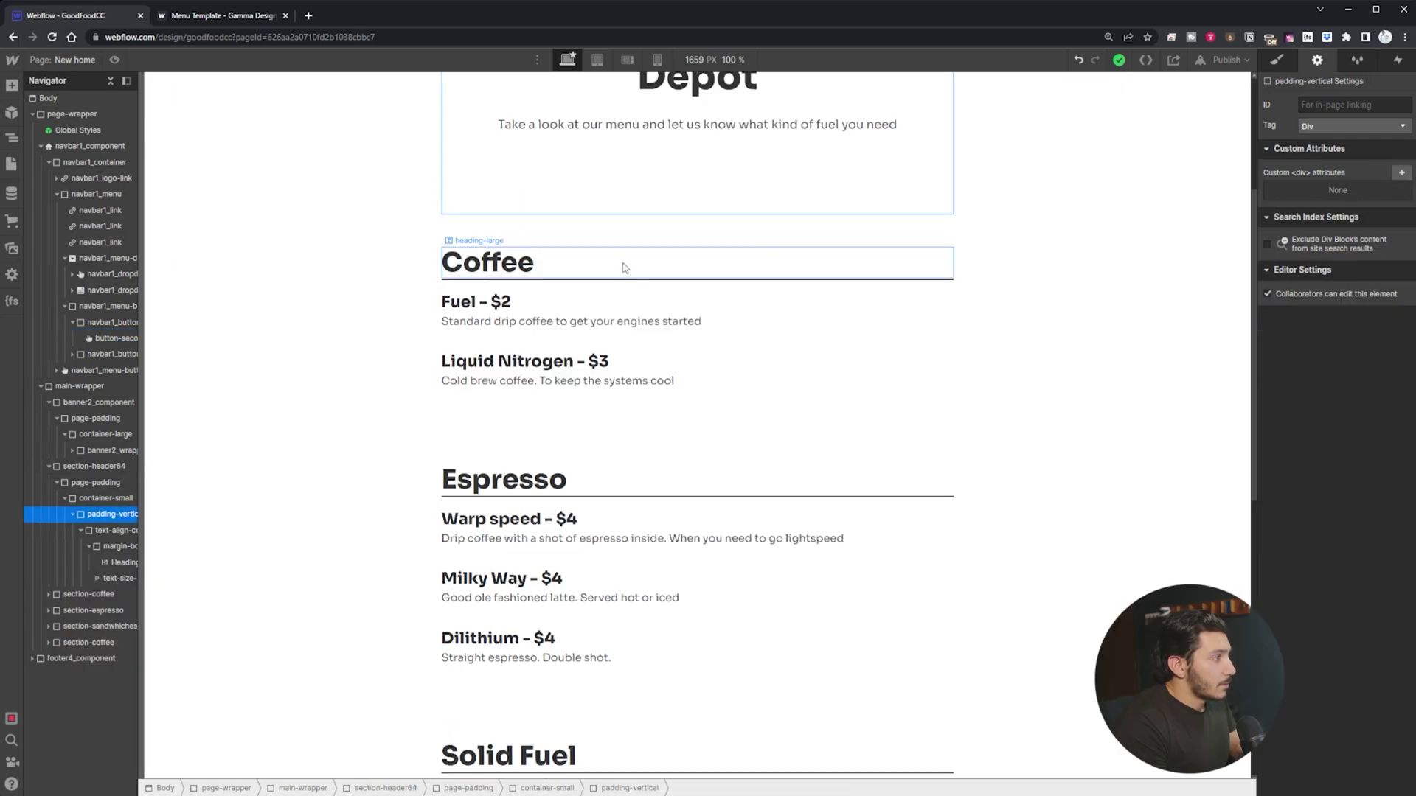
{"action": "left_click", "coordinate": [531, 266]}
{"action": "double_click", "coordinate": [485, 266]}
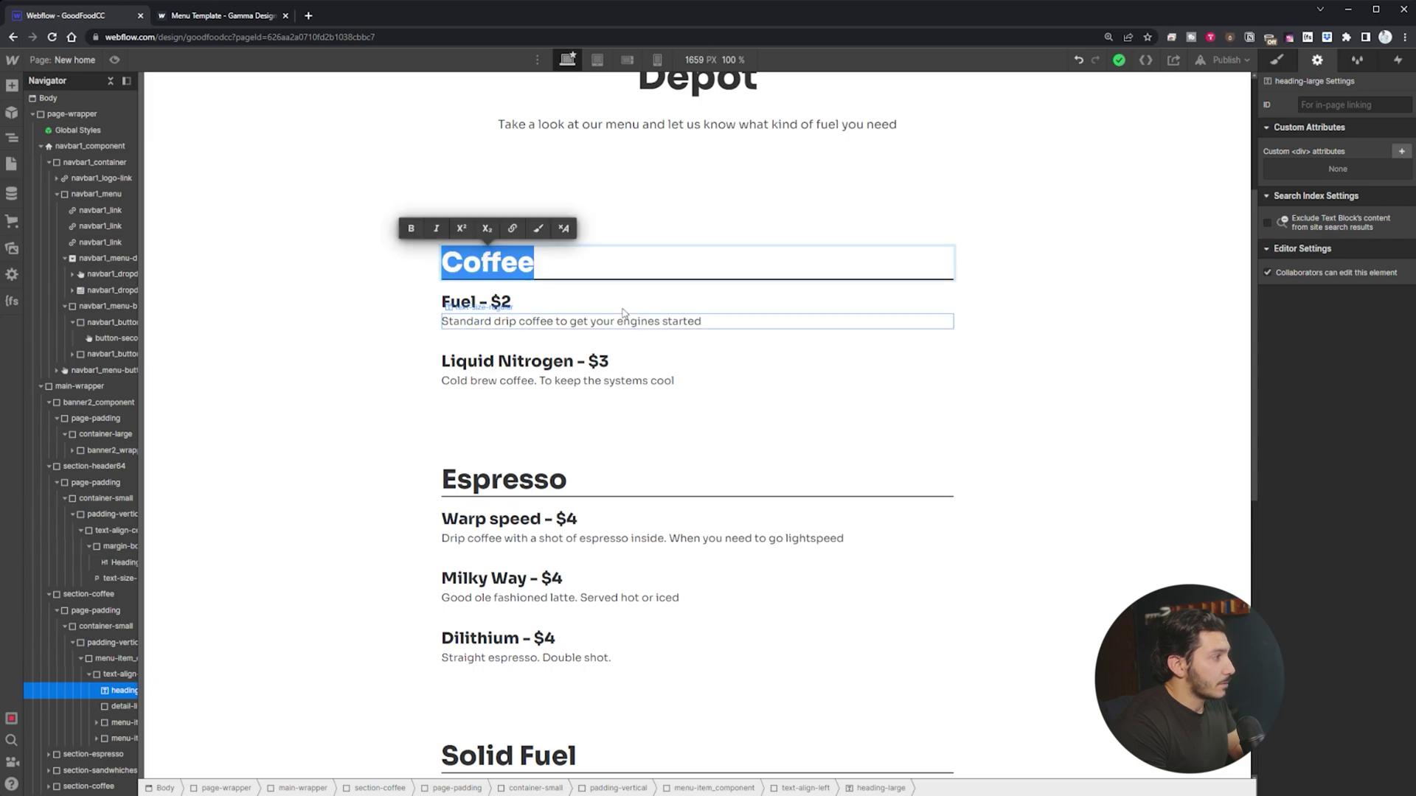
{"action": "key", "text": "Escape"}
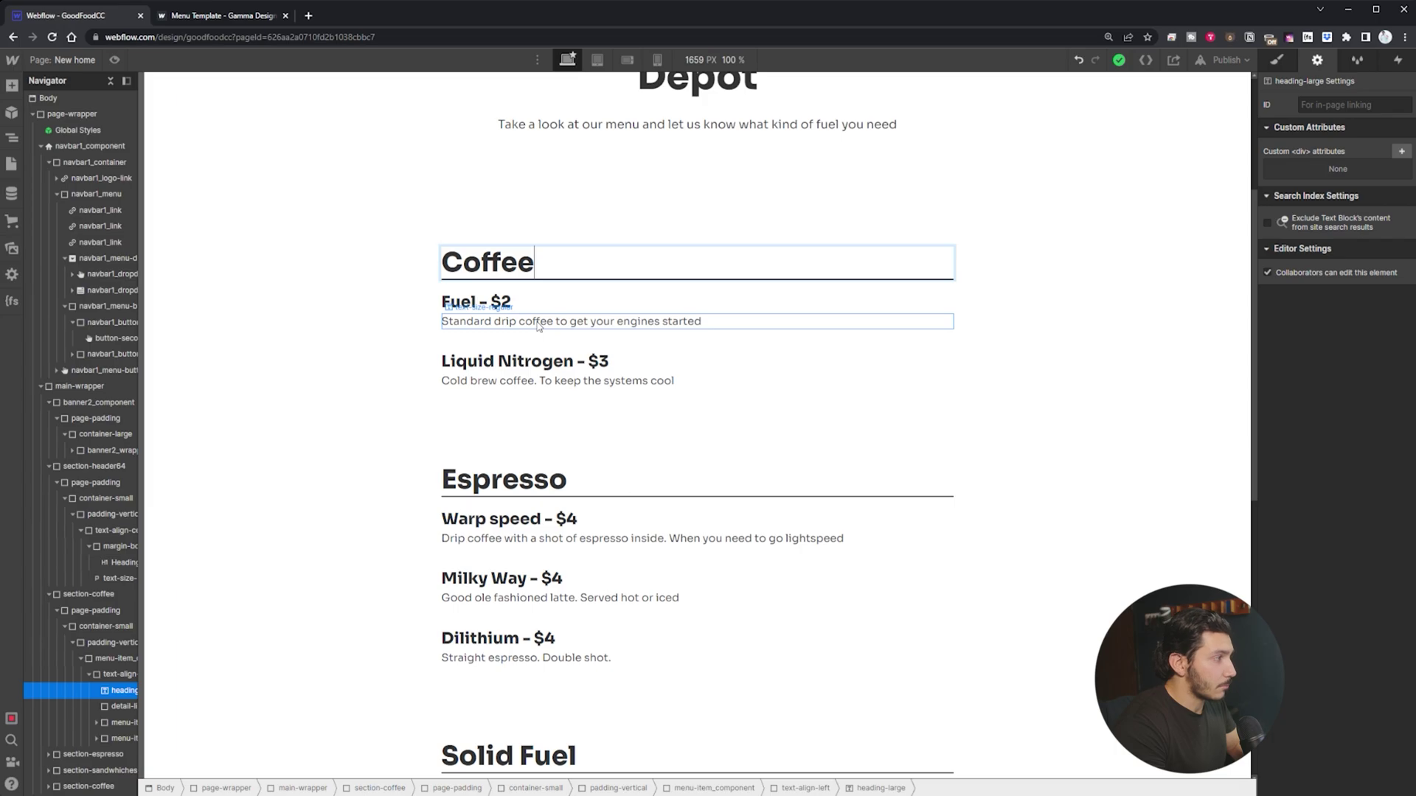
{"action": "left_click", "coordinate": [504, 307]}
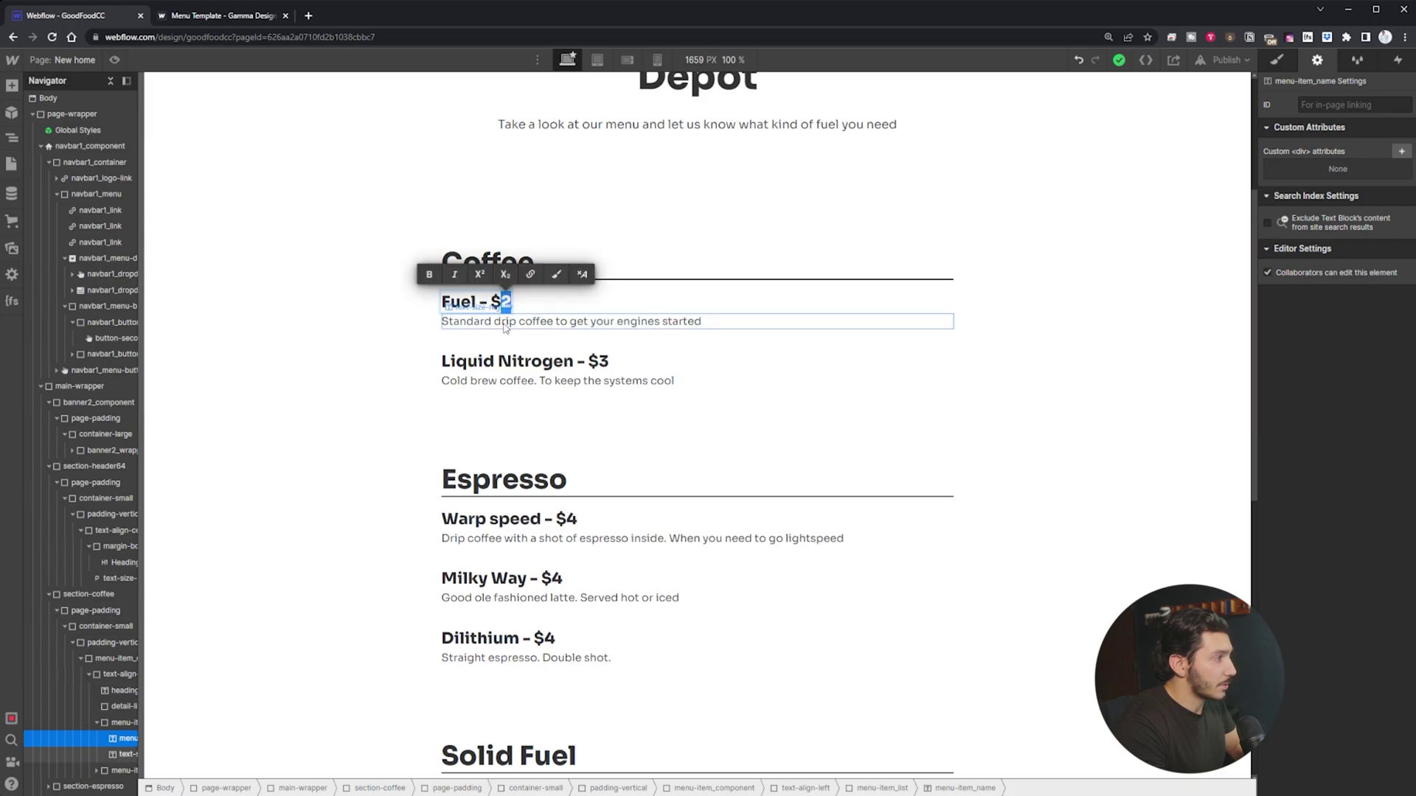
{"action": "left_click", "coordinate": [443, 324]}
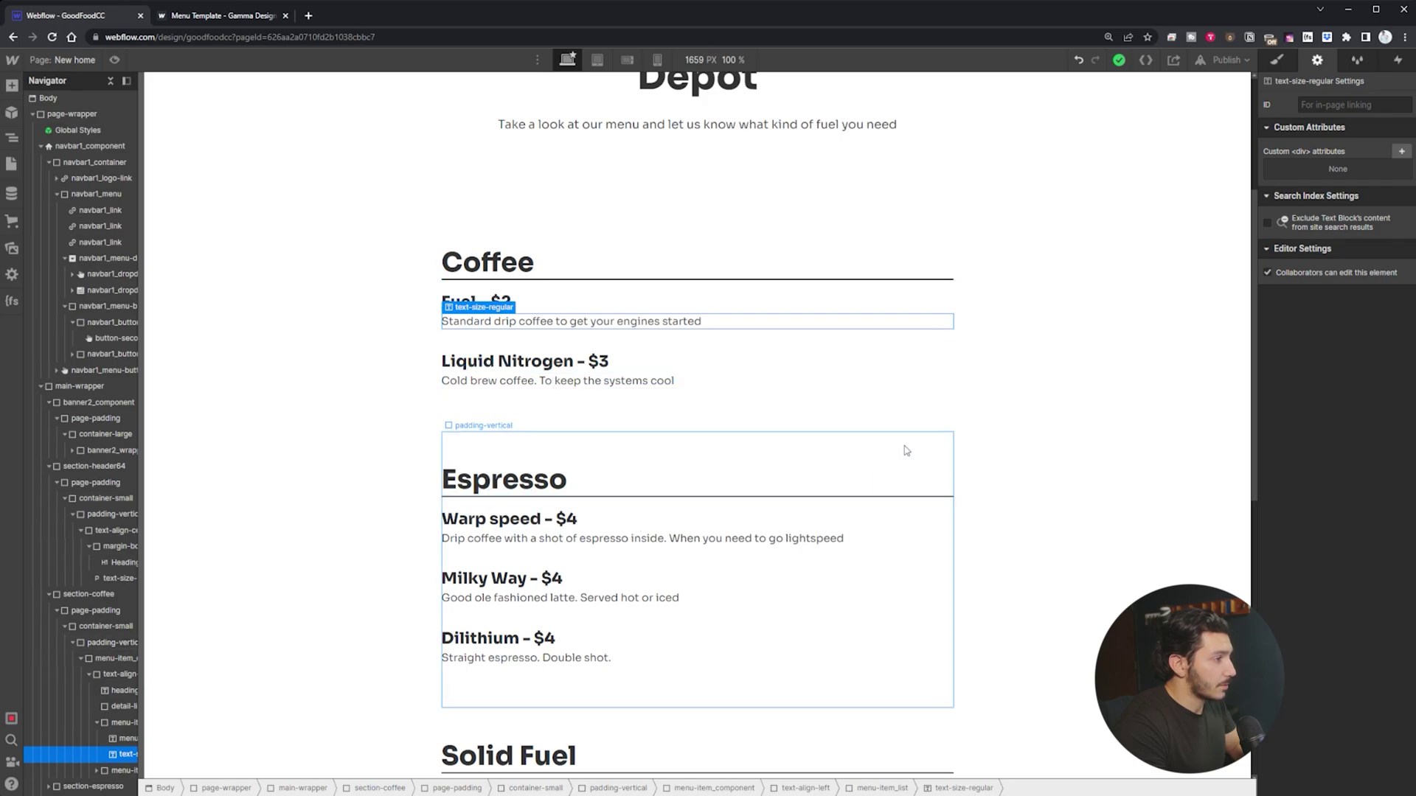
{"action": "scroll", "coordinate": [685, 525], "scroll_direction": "down", "scroll_amount": 2}
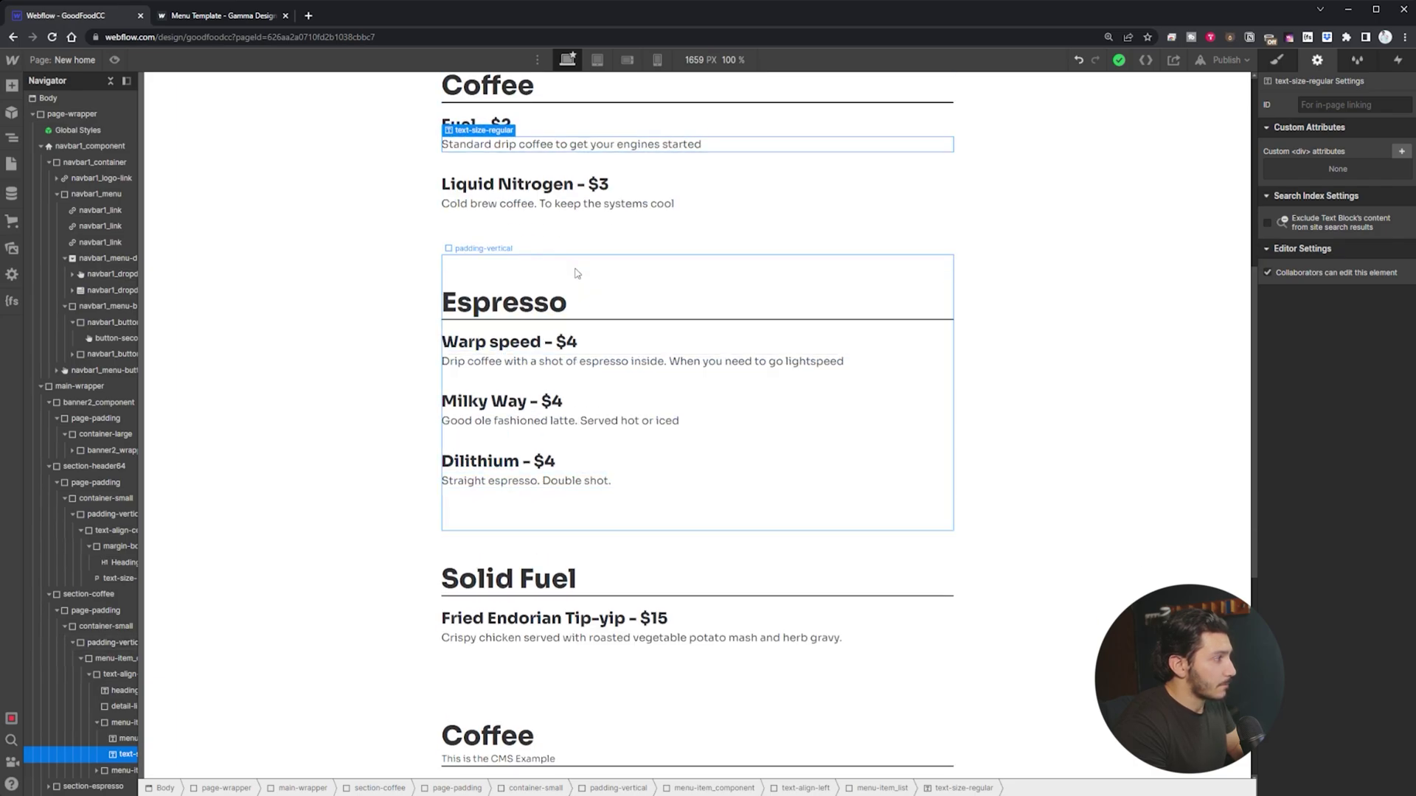
{"action": "left_click", "coordinate": [578, 270]}
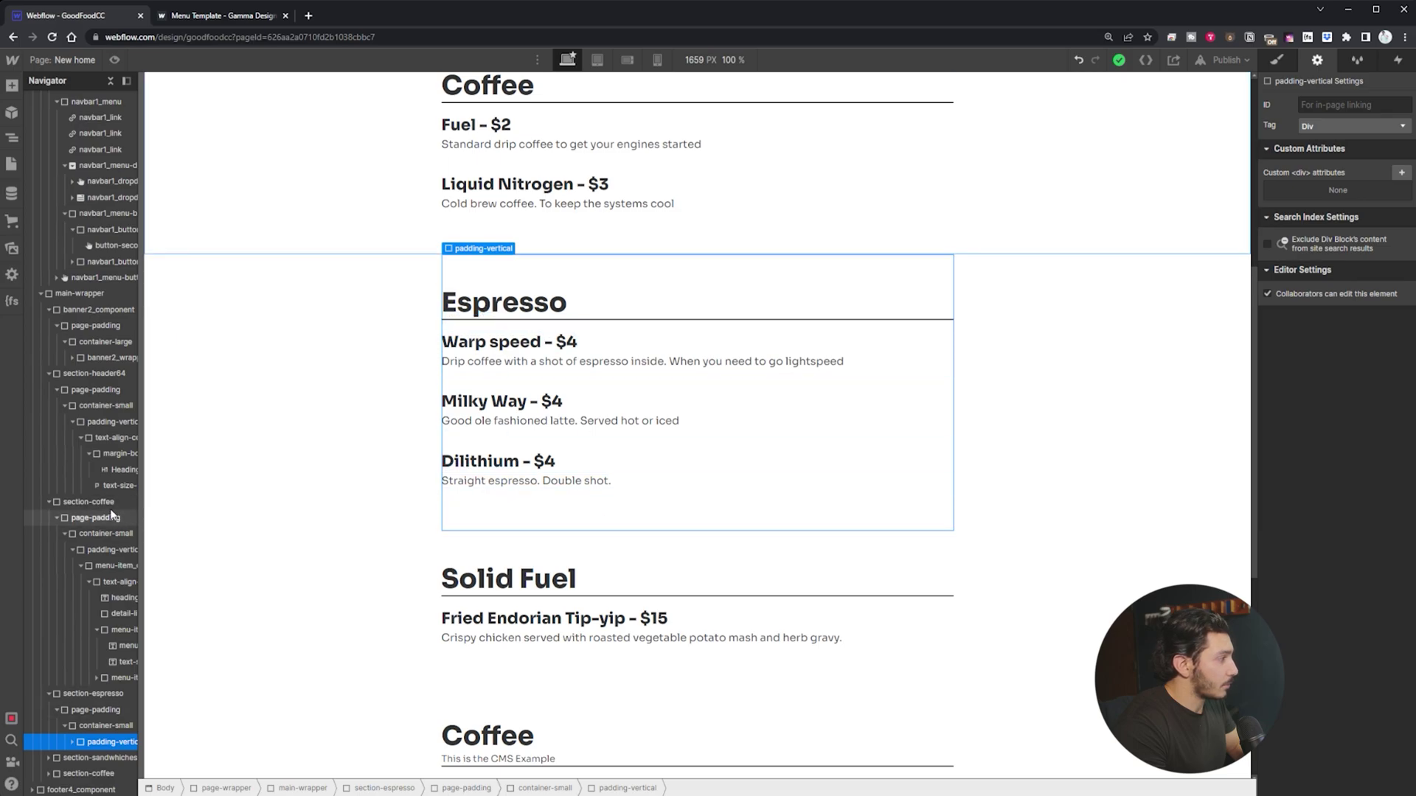
Step: Select section-espresso and show its style class options in the Styles panel
{"action": "left_click", "coordinate": [93, 694]}
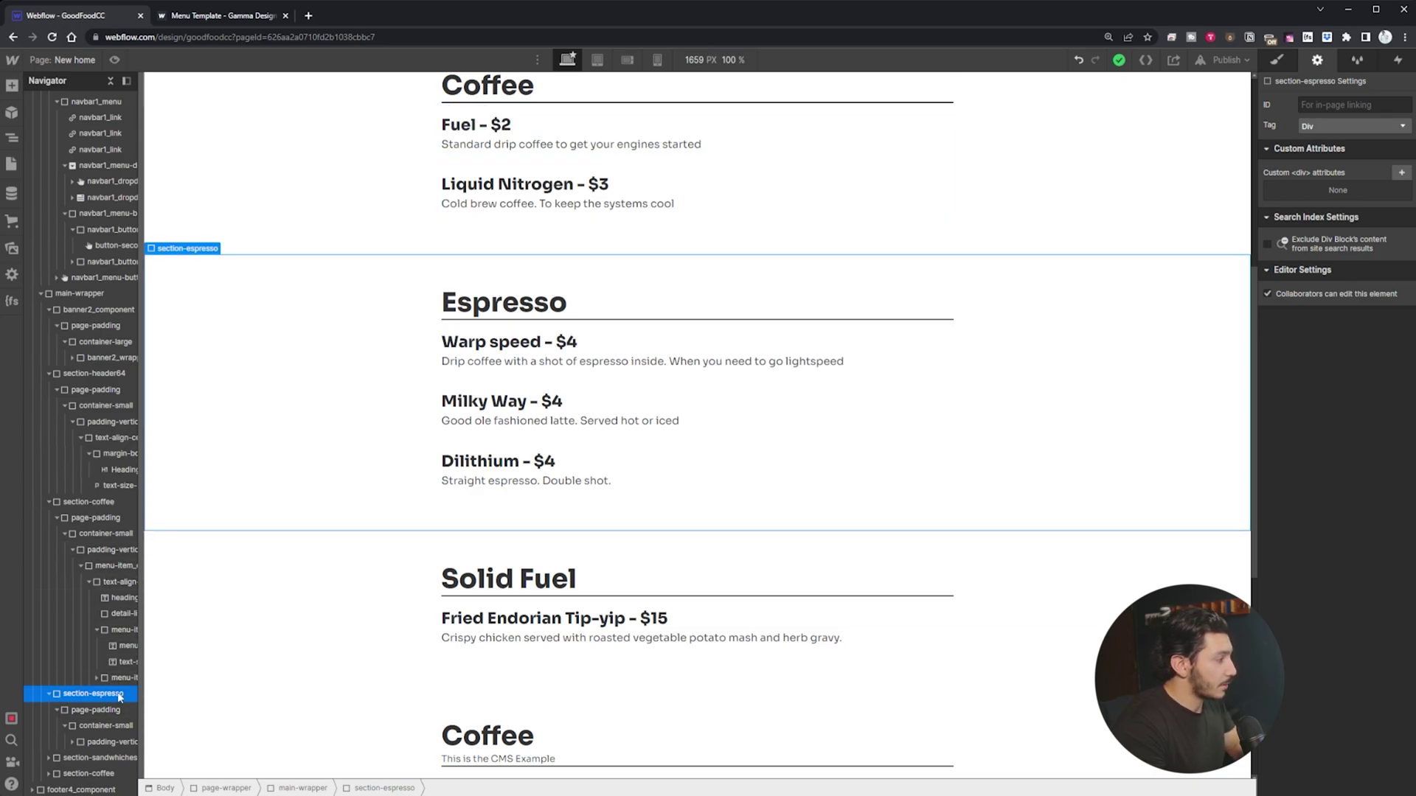
{"action": "left_click", "coordinate": [1277, 62]}
{"action": "left_click", "coordinate": [1350, 125]}
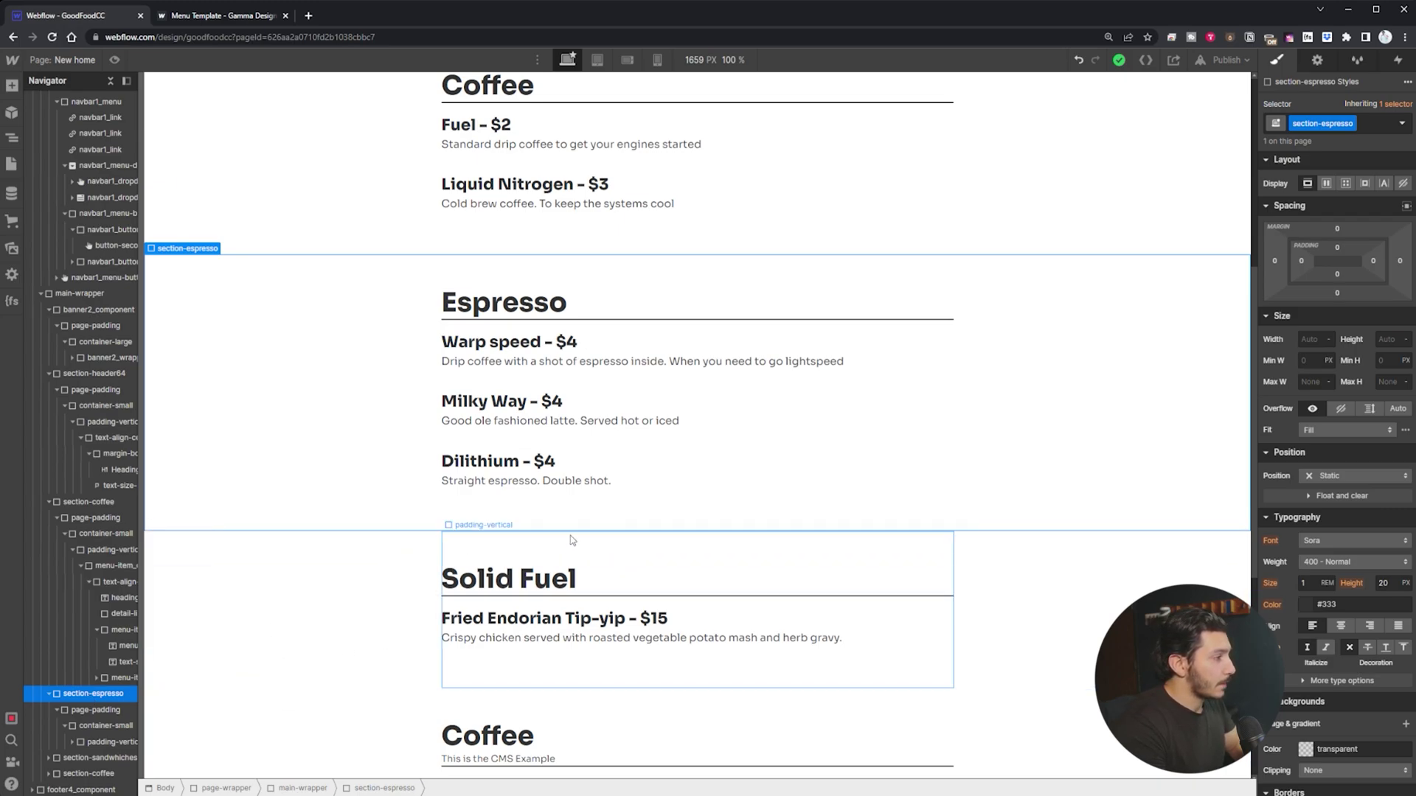
Step: Inspect the Solid Fuel heading and item list, then select the Coffee section padding and show CMS collections
{"action": "left_click", "coordinate": [551, 578]}
{"action": "left_click", "coordinate": [545, 622]}
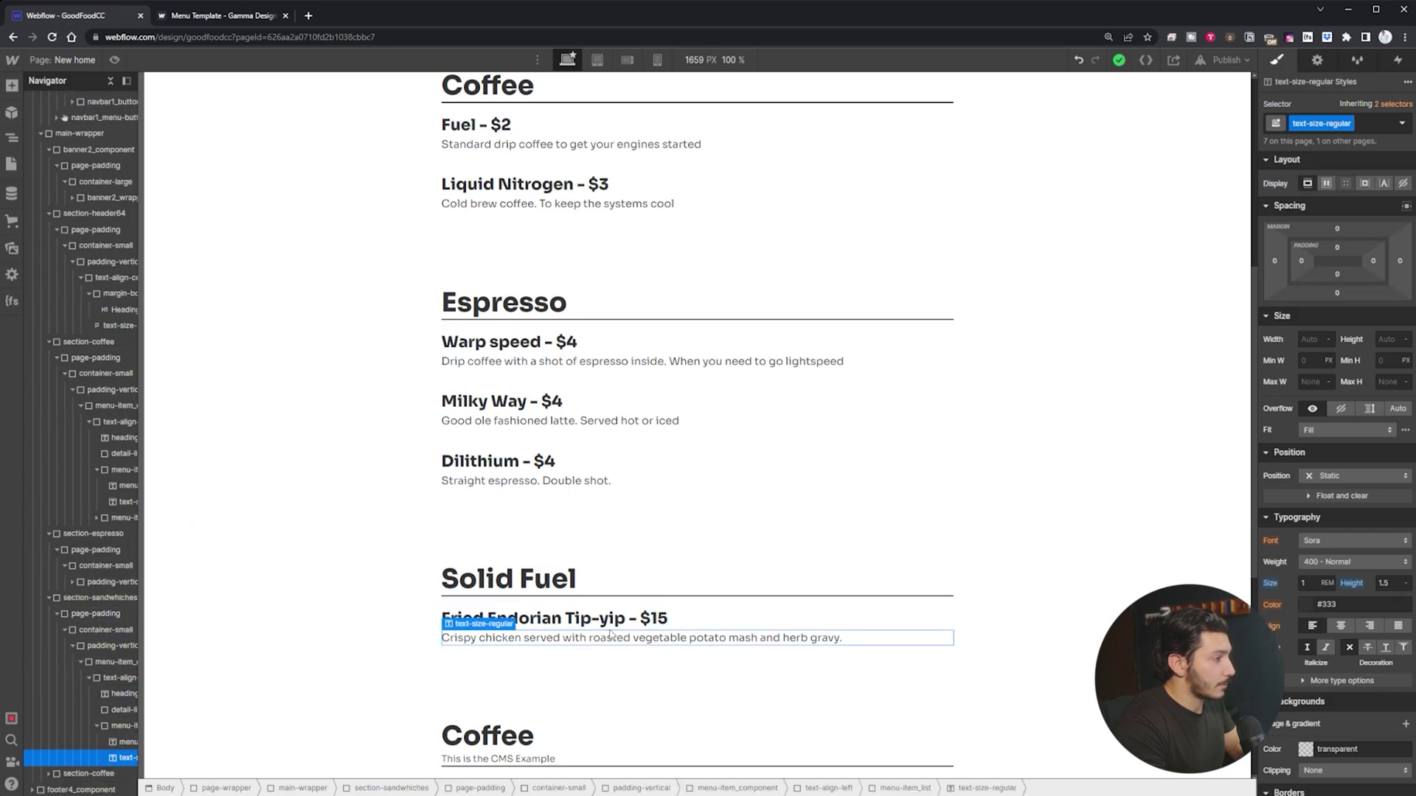
{"action": "left_click", "coordinate": [728, 623]}
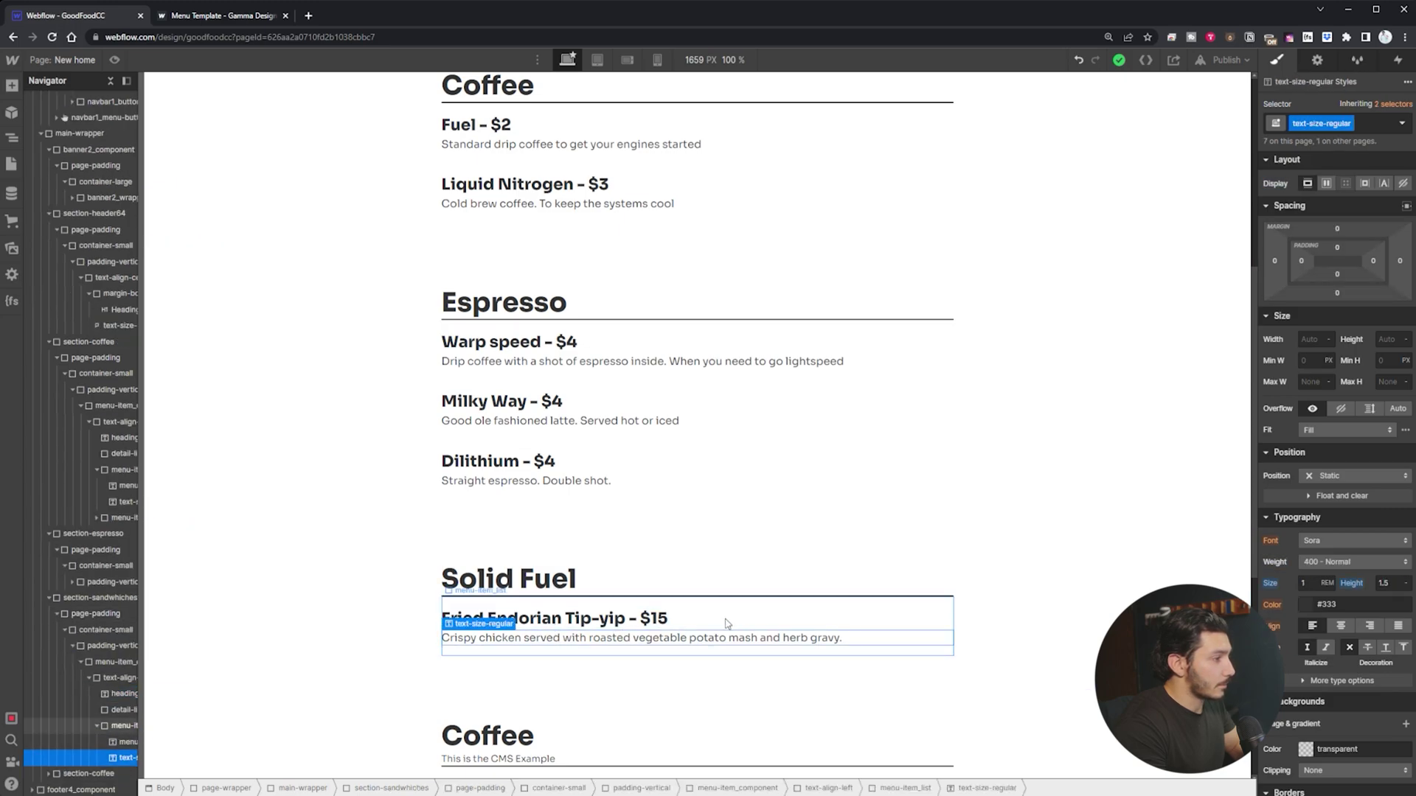
{"action": "left_click", "coordinate": [662, 589]}
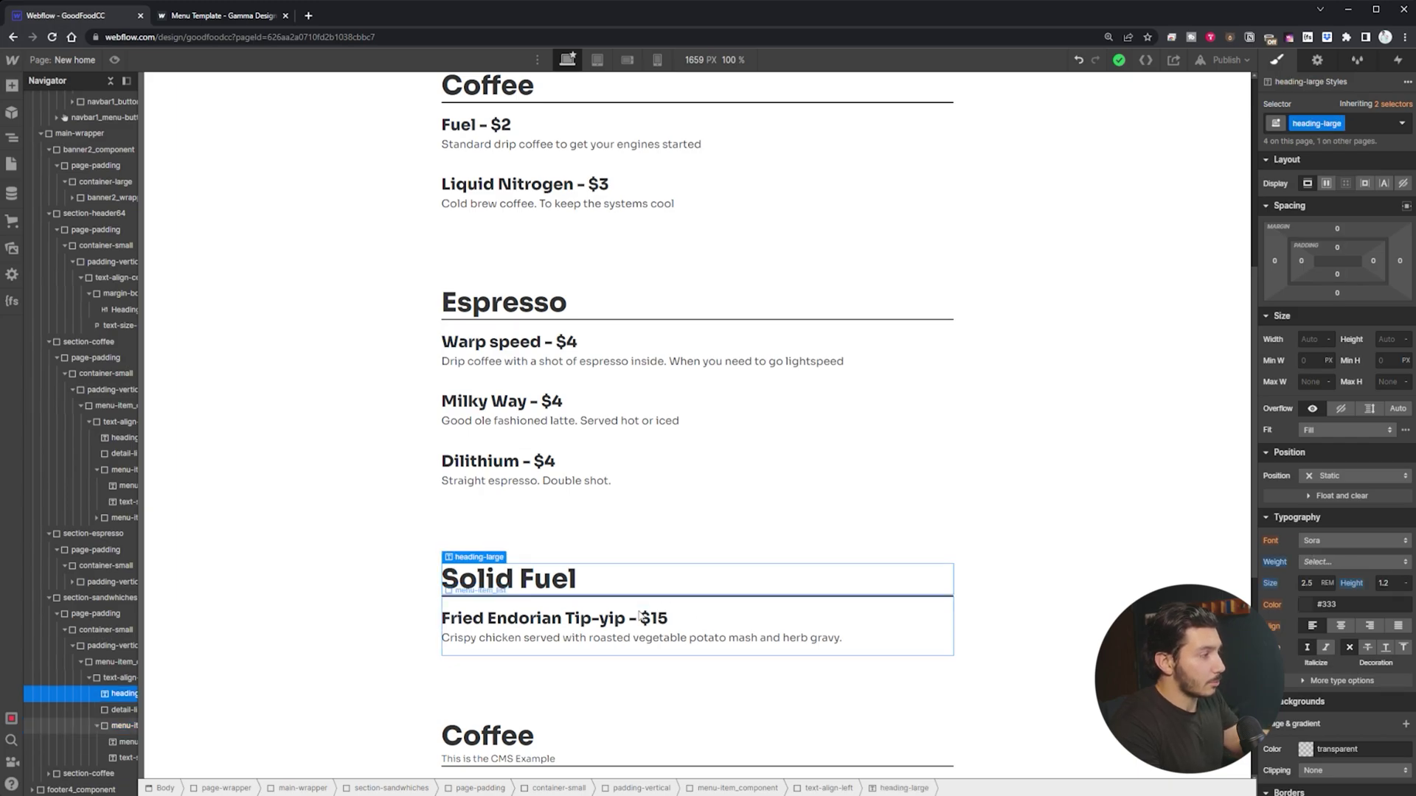
{"action": "left_click", "coordinate": [731, 621]}
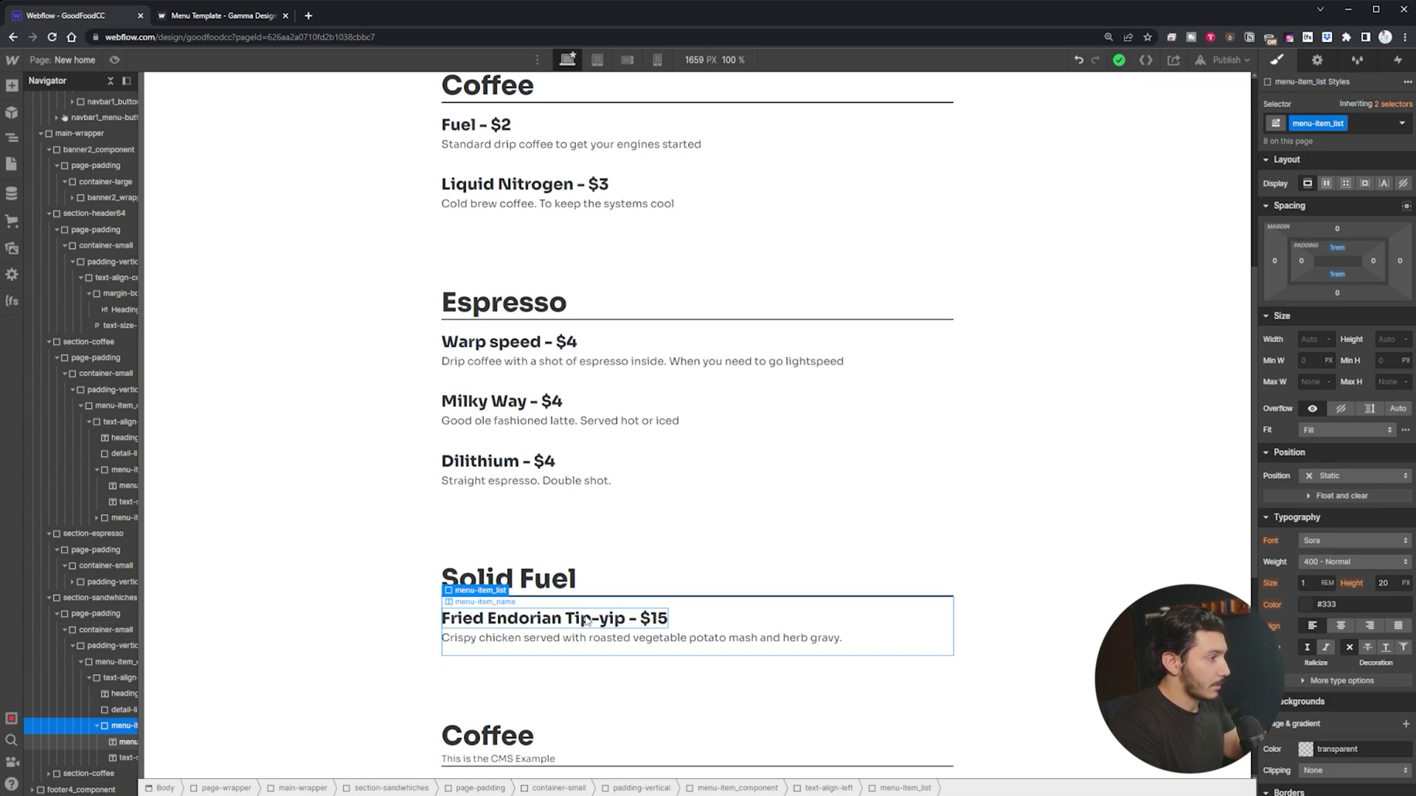
{"action": "scroll", "coordinate": [578, 357], "scroll_direction": "up", "scroll_amount": 2}
{"action": "scroll", "coordinate": [579, 357], "scroll_direction": "up", "scroll_amount": 1}
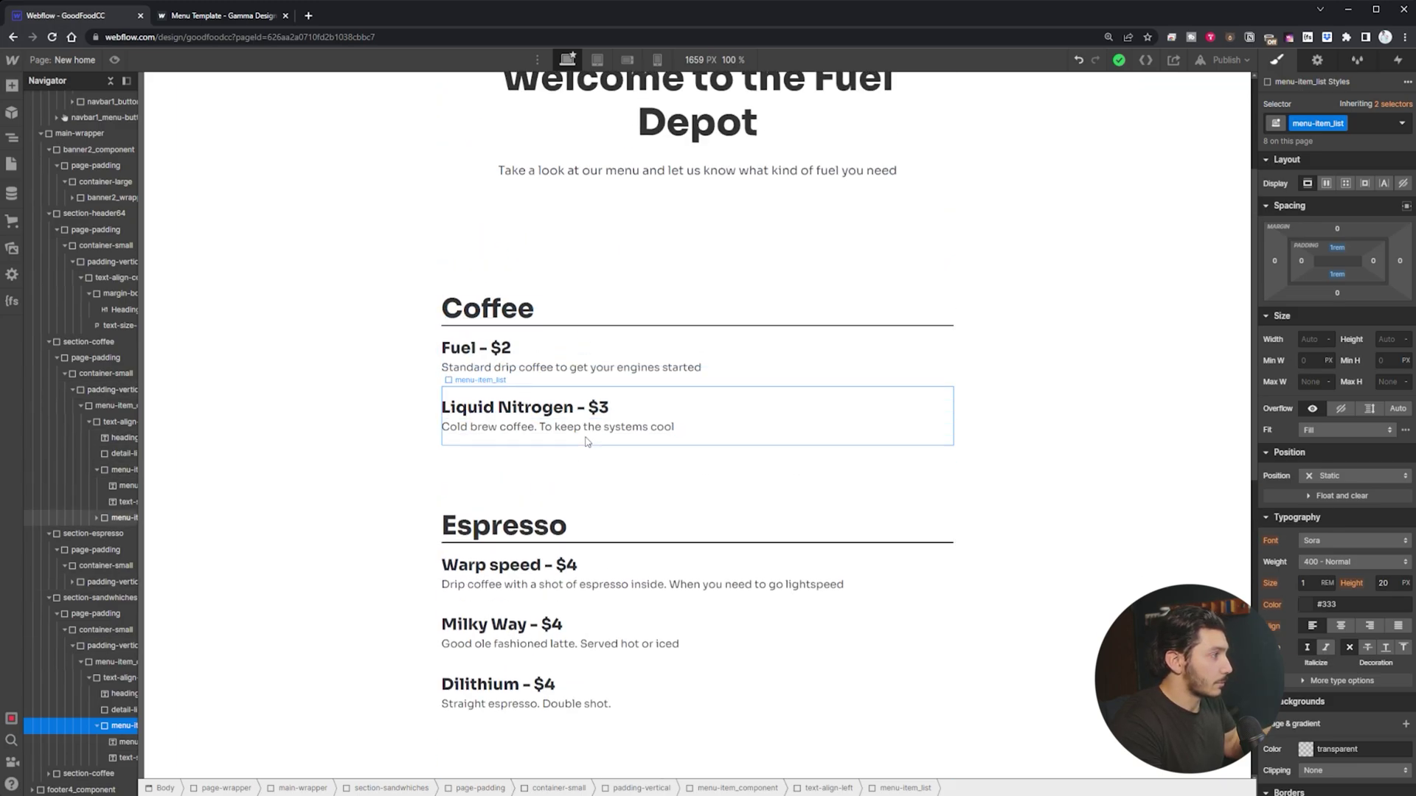
{"action": "scroll", "coordinate": [588, 553], "scroll_direction": "down", "scroll_amount": 4}
{"action": "scroll", "coordinate": [587, 553], "scroll_direction": "down", "scroll_amount": 3}
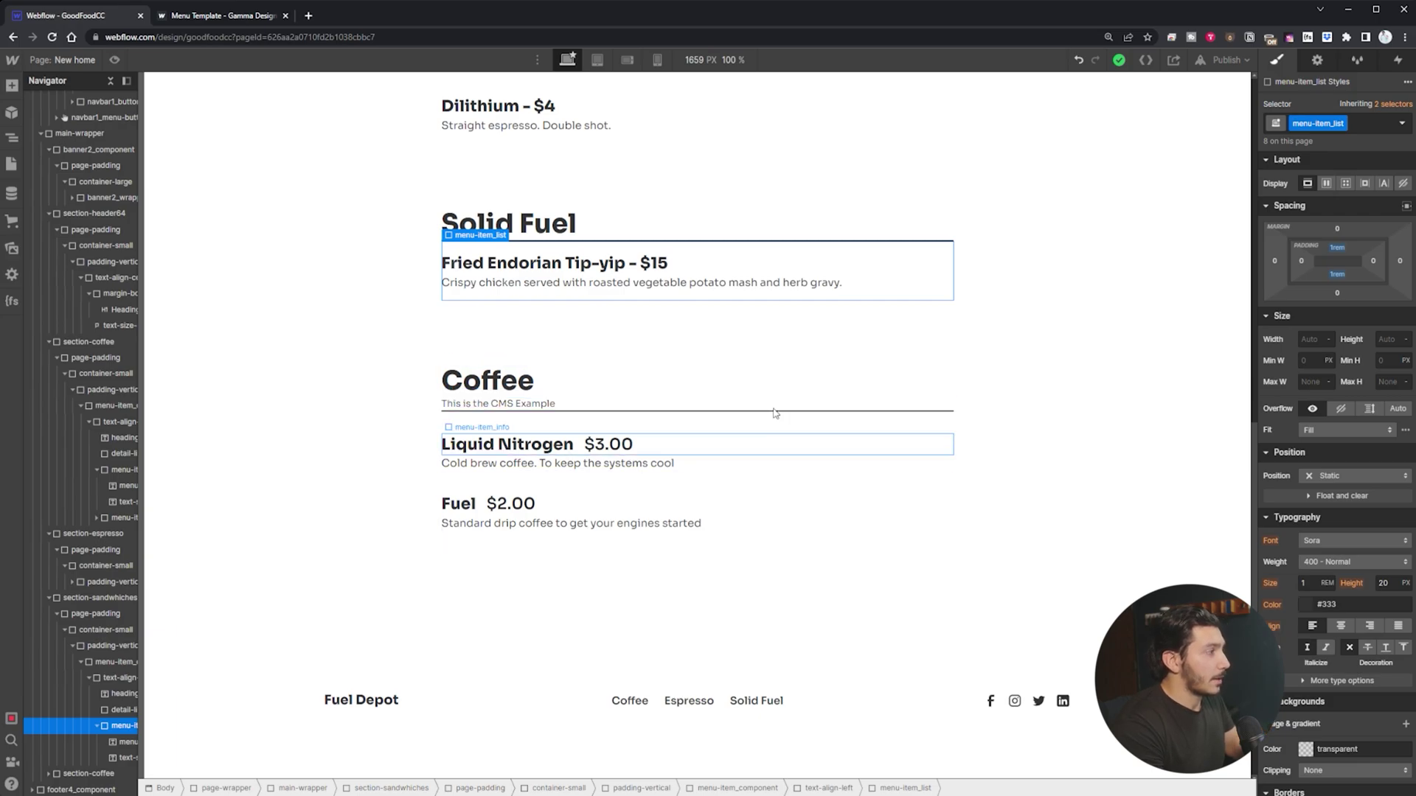
{"action": "left_click", "coordinate": [301, 508]}
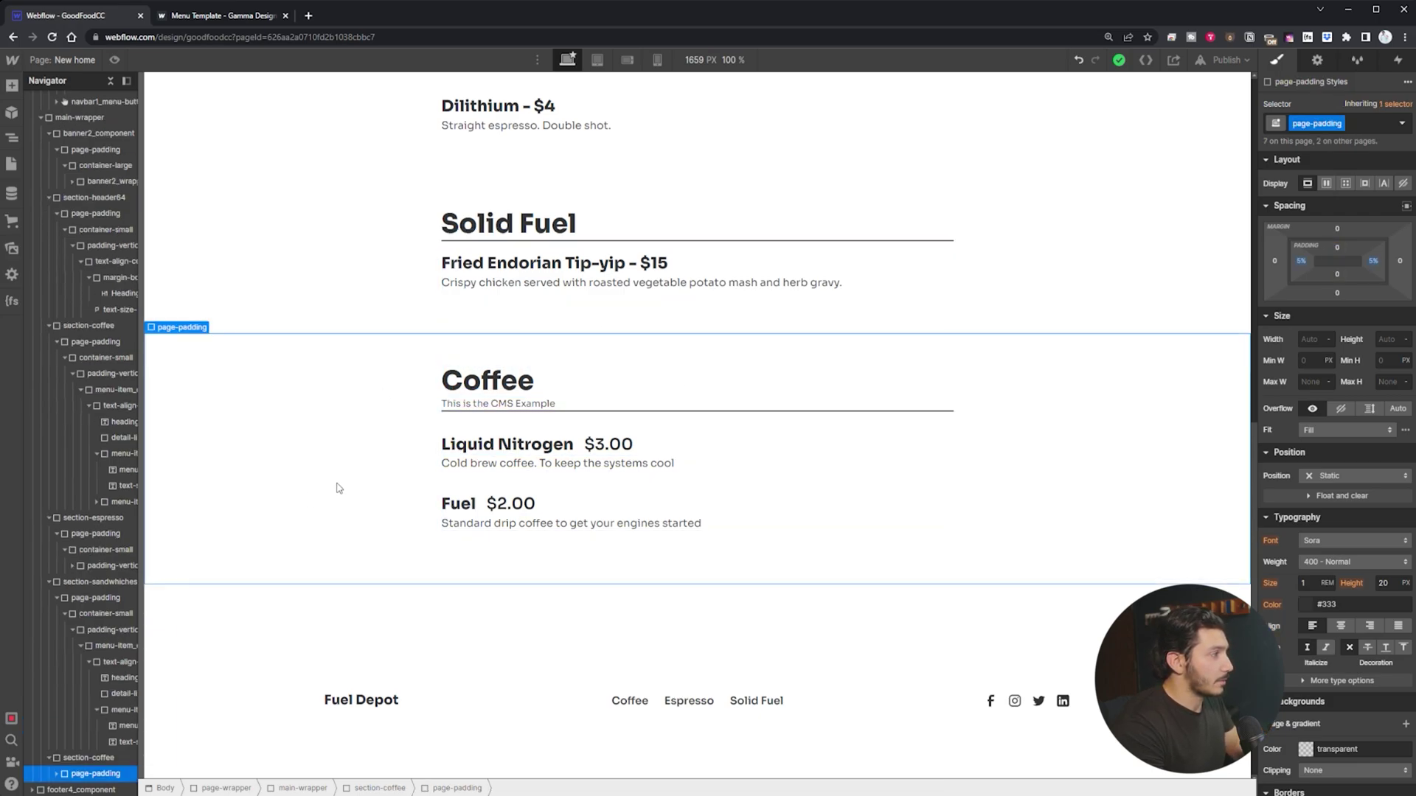
{"action": "scroll", "coordinate": [338, 443], "scroll_direction": "up", "scroll_amount": 5}
{"action": "scroll", "coordinate": [343, 332], "scroll_direction": "down", "scroll_amount": 4}
{"action": "scroll", "coordinate": [336, 347], "scroll_direction": "down", "scroll_amount": 3}
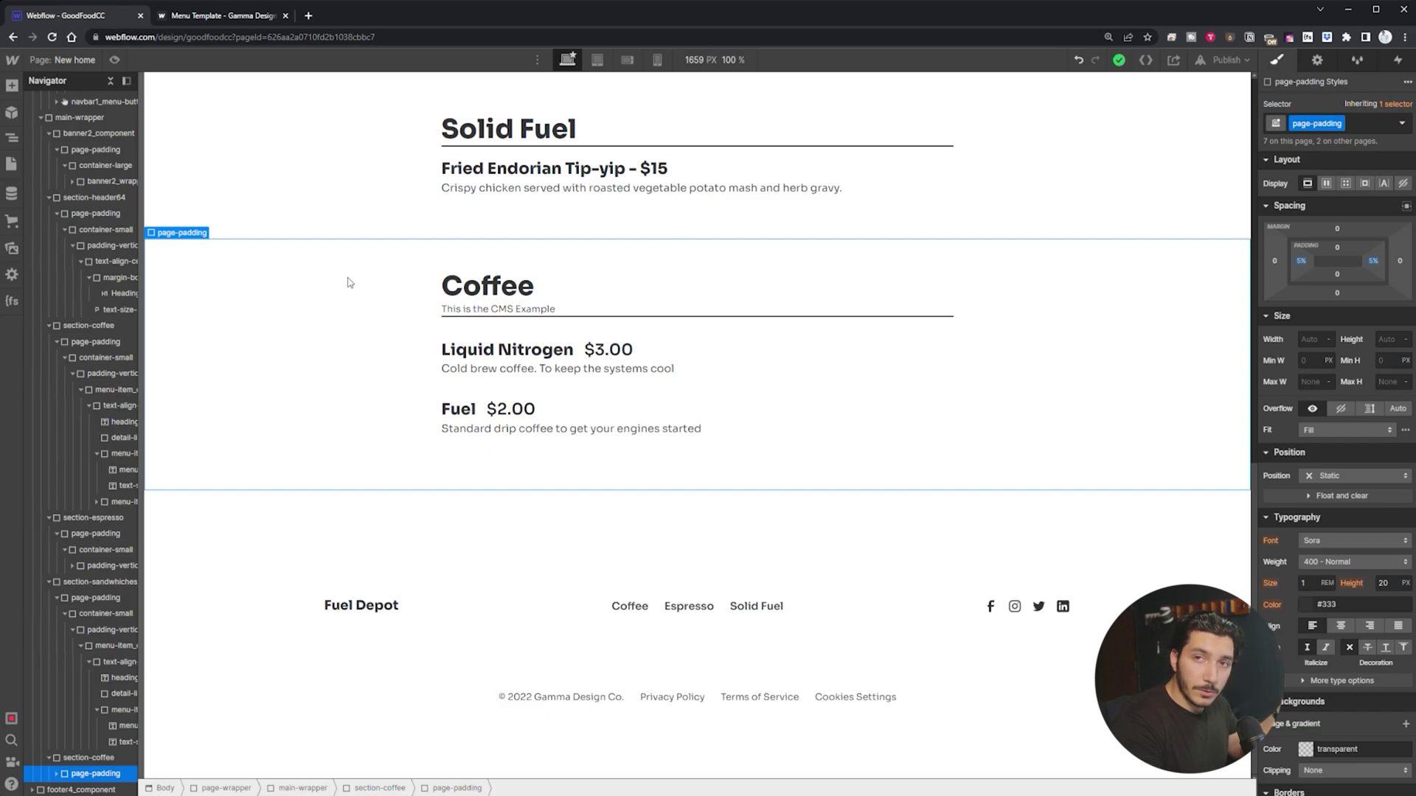
{"action": "left_click", "coordinate": [12, 194]}
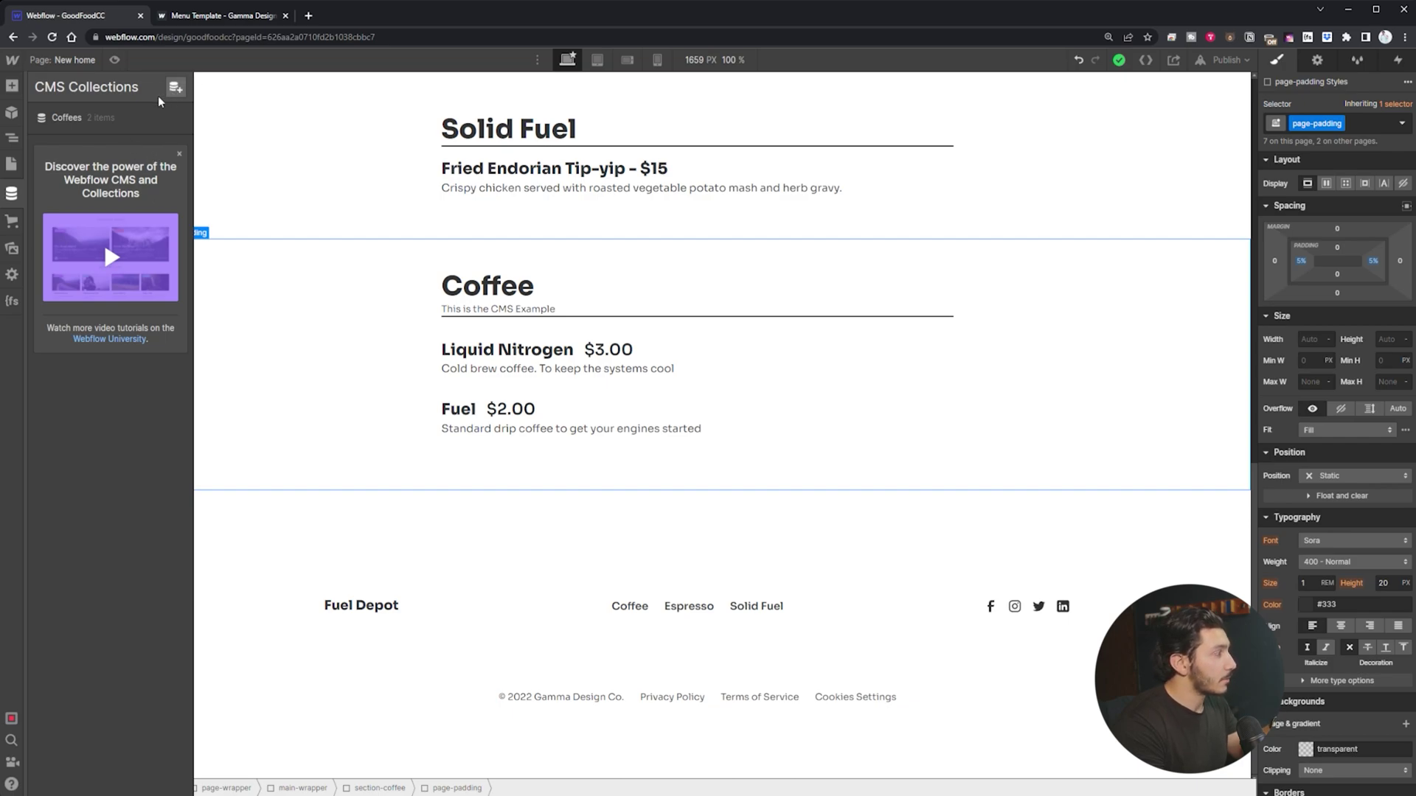
{"action": "mouse_move", "coordinate": [100, 118]}
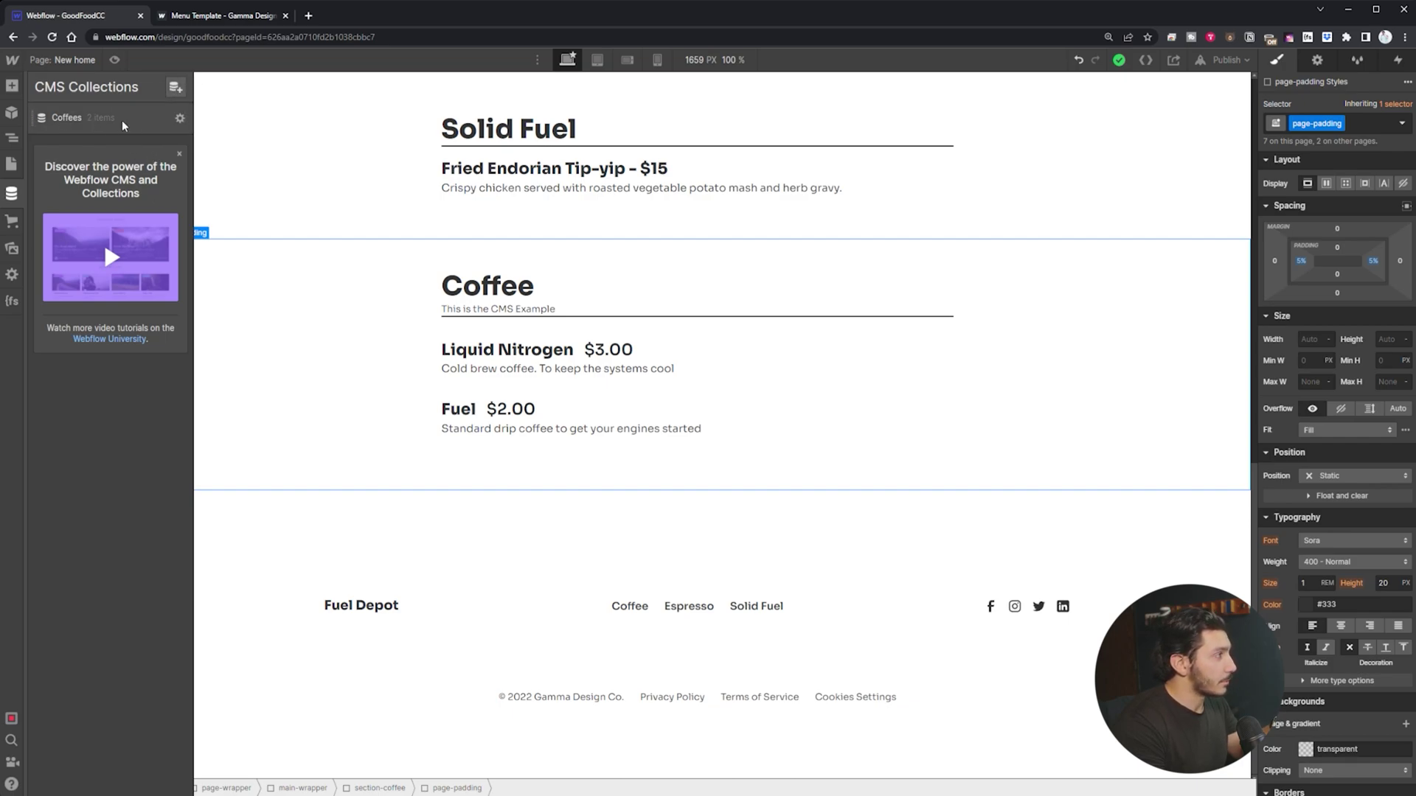
{"action": "left_click", "coordinate": [67, 117]}
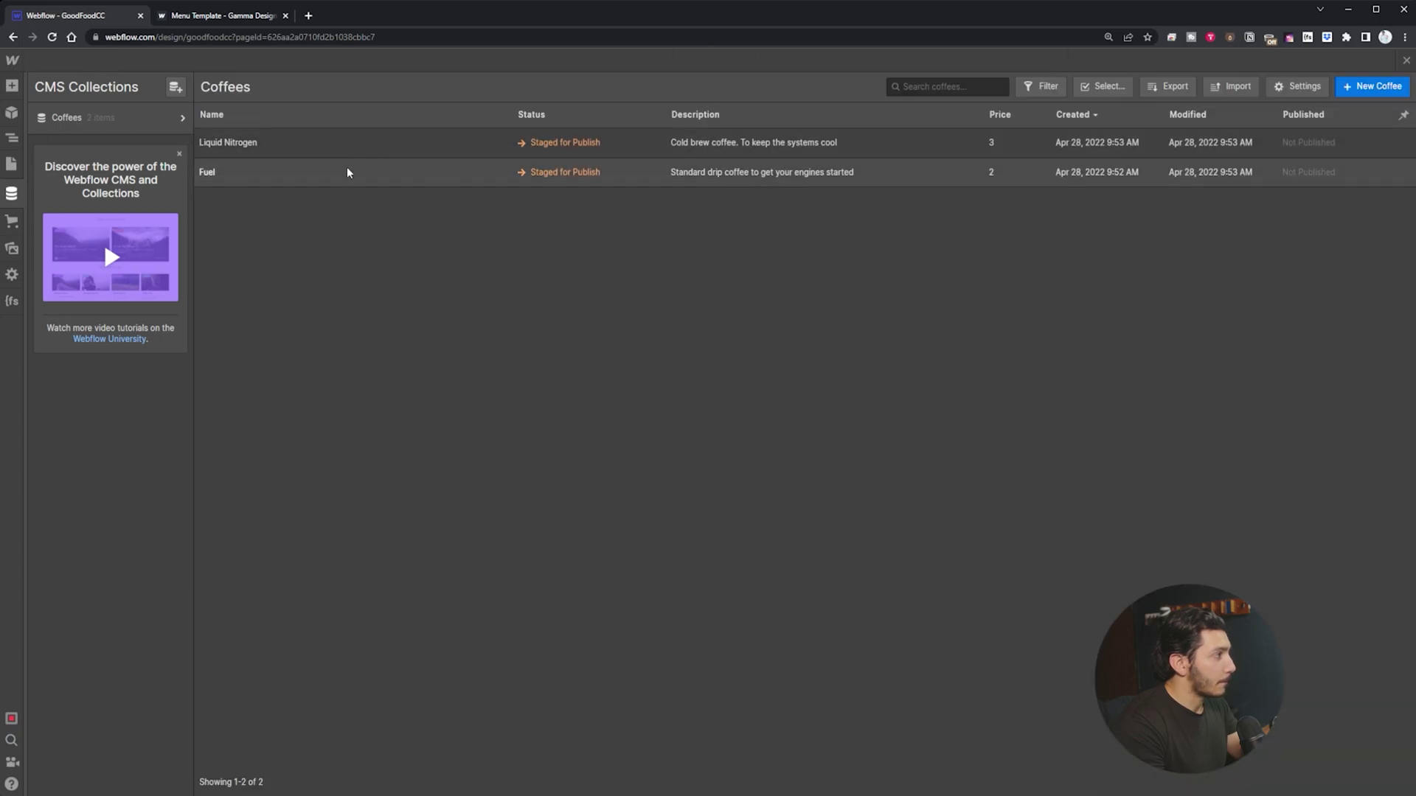
{"action": "left_click", "coordinate": [466, 155]}
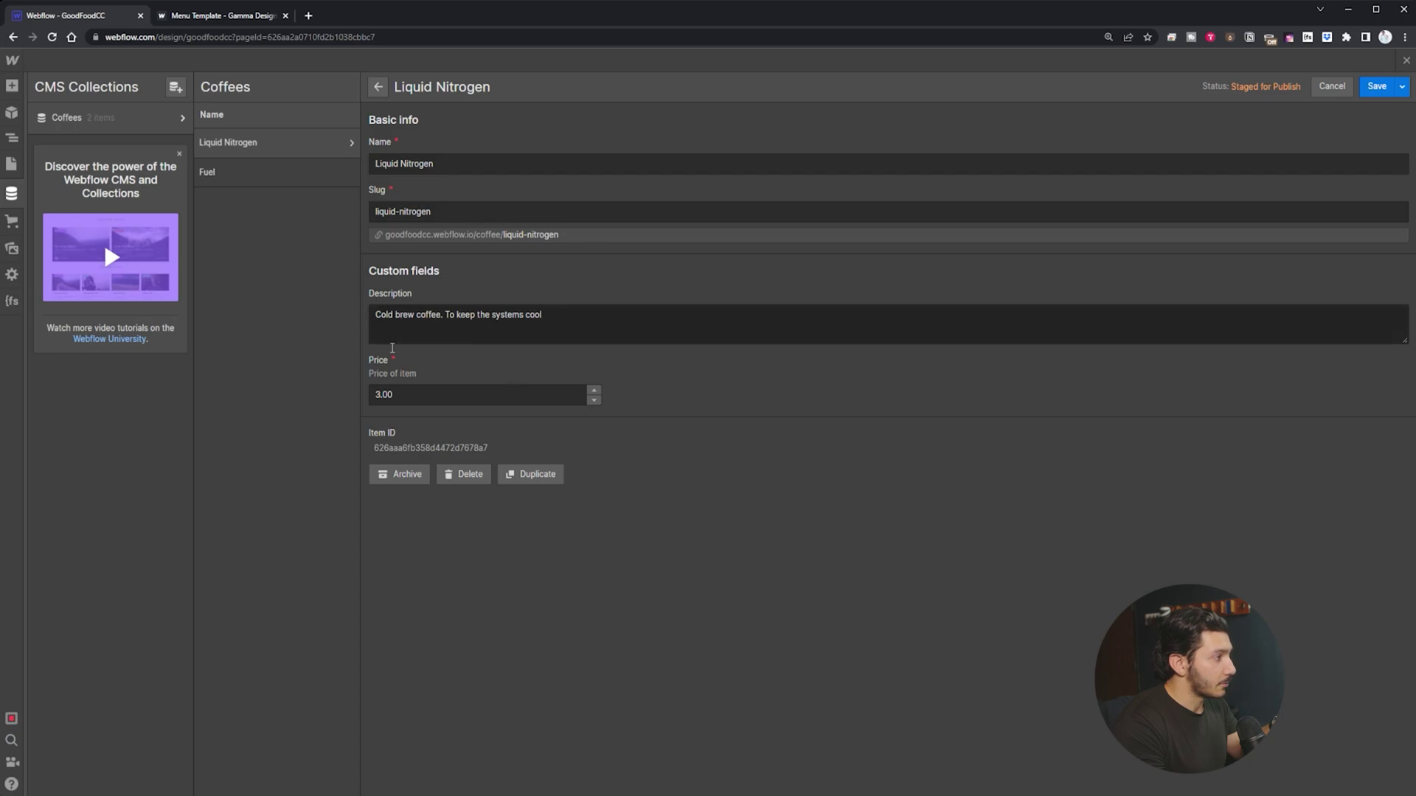
{"action": "left_click", "coordinate": [418, 396]}
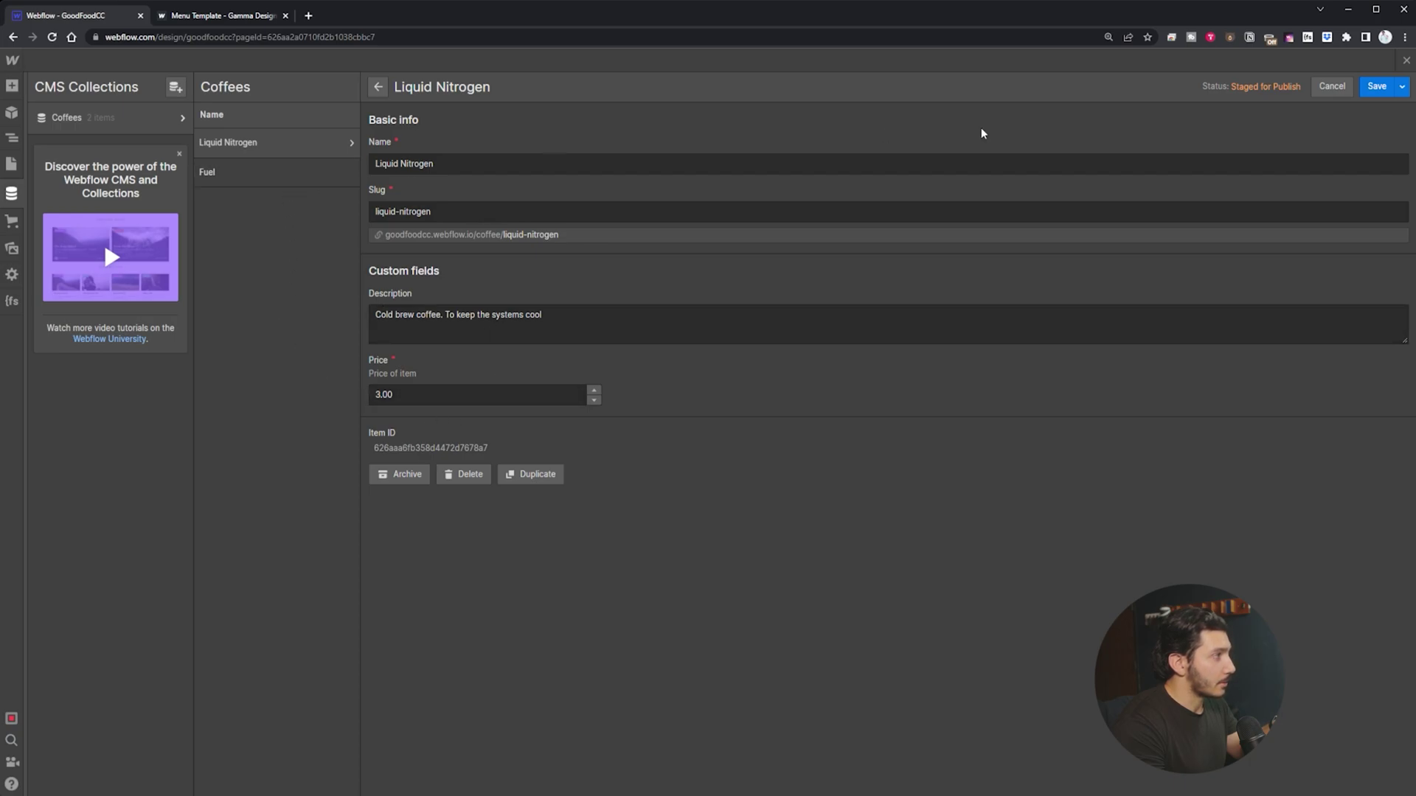
{"action": "left_click", "coordinate": [379, 87]}
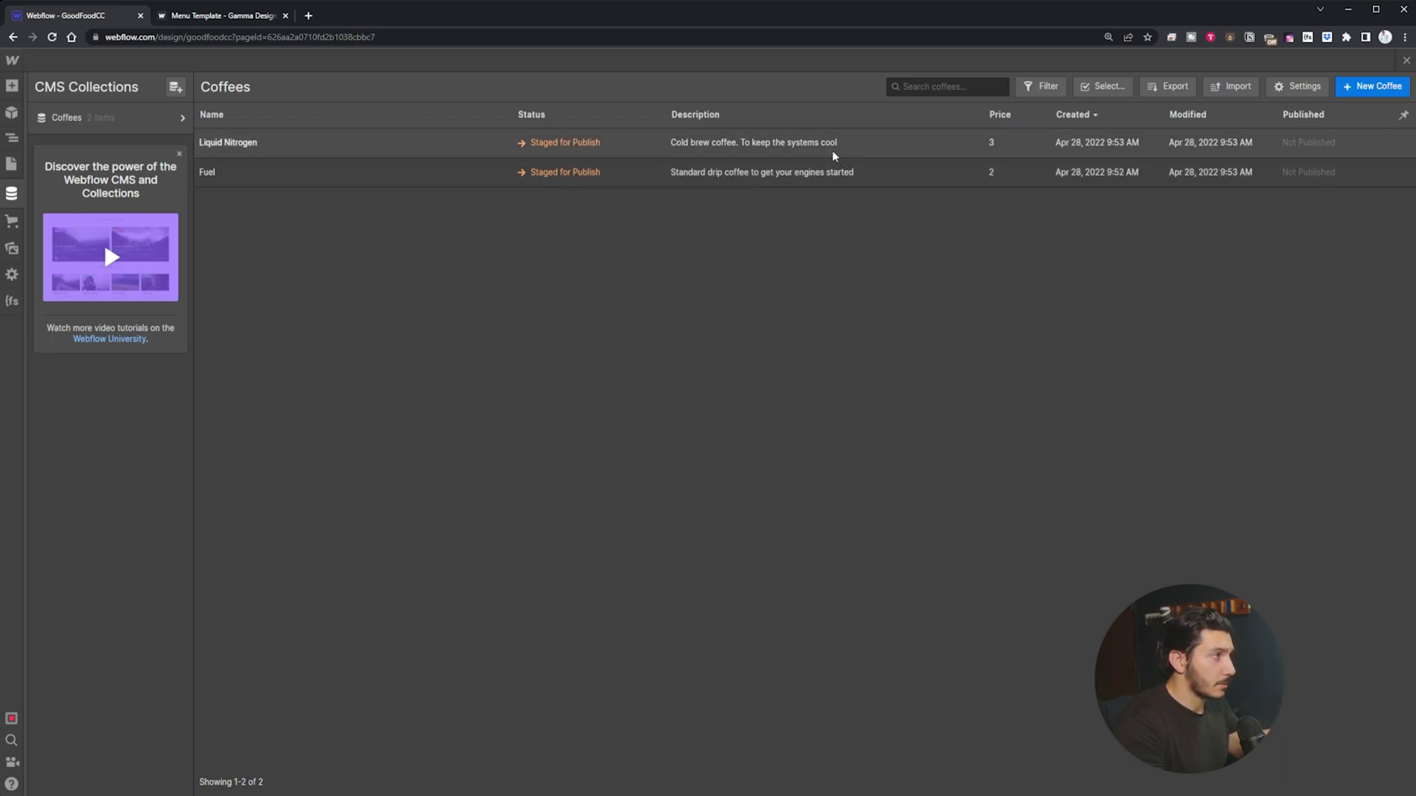
{"action": "left_click", "coordinate": [1283, 87]}
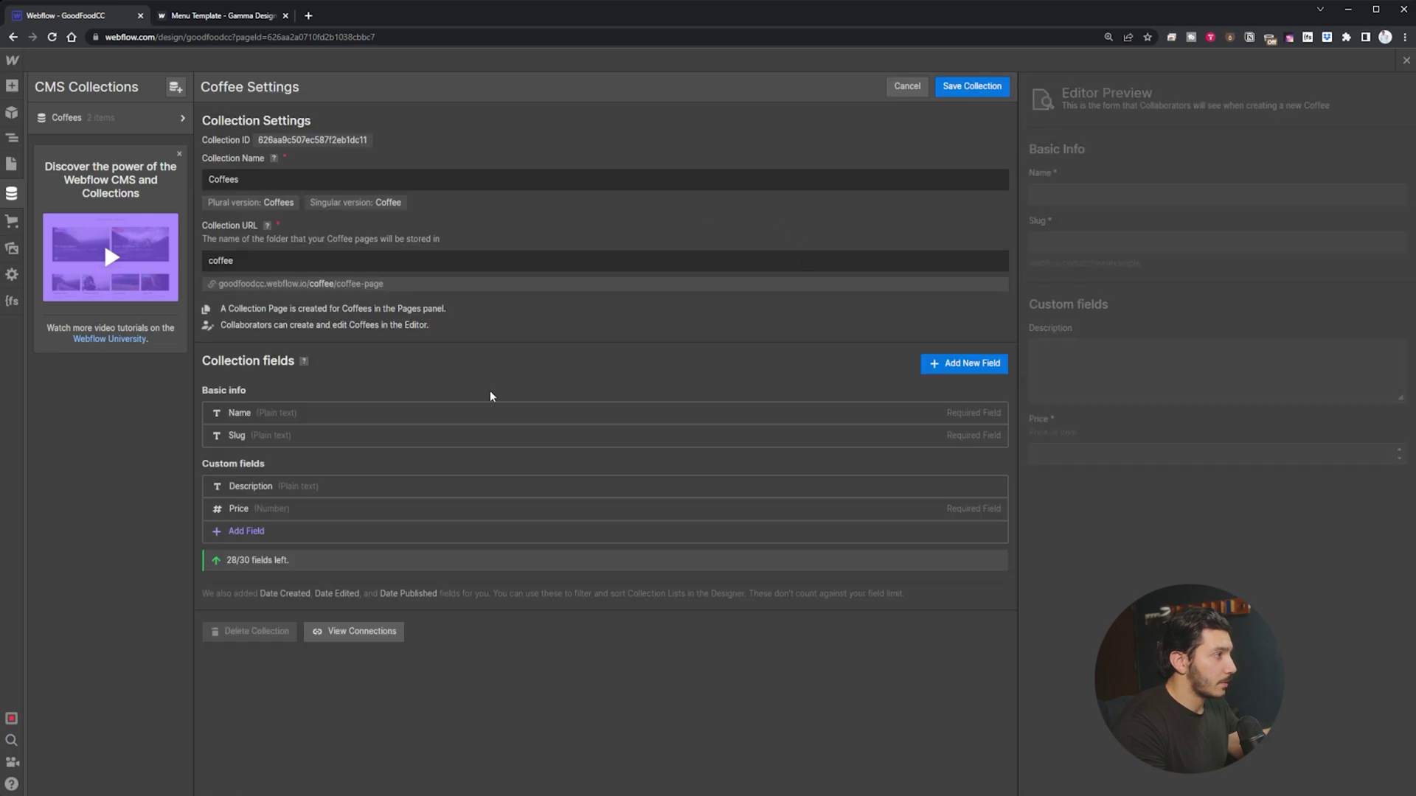
{"action": "left_click", "coordinate": [266, 531]}
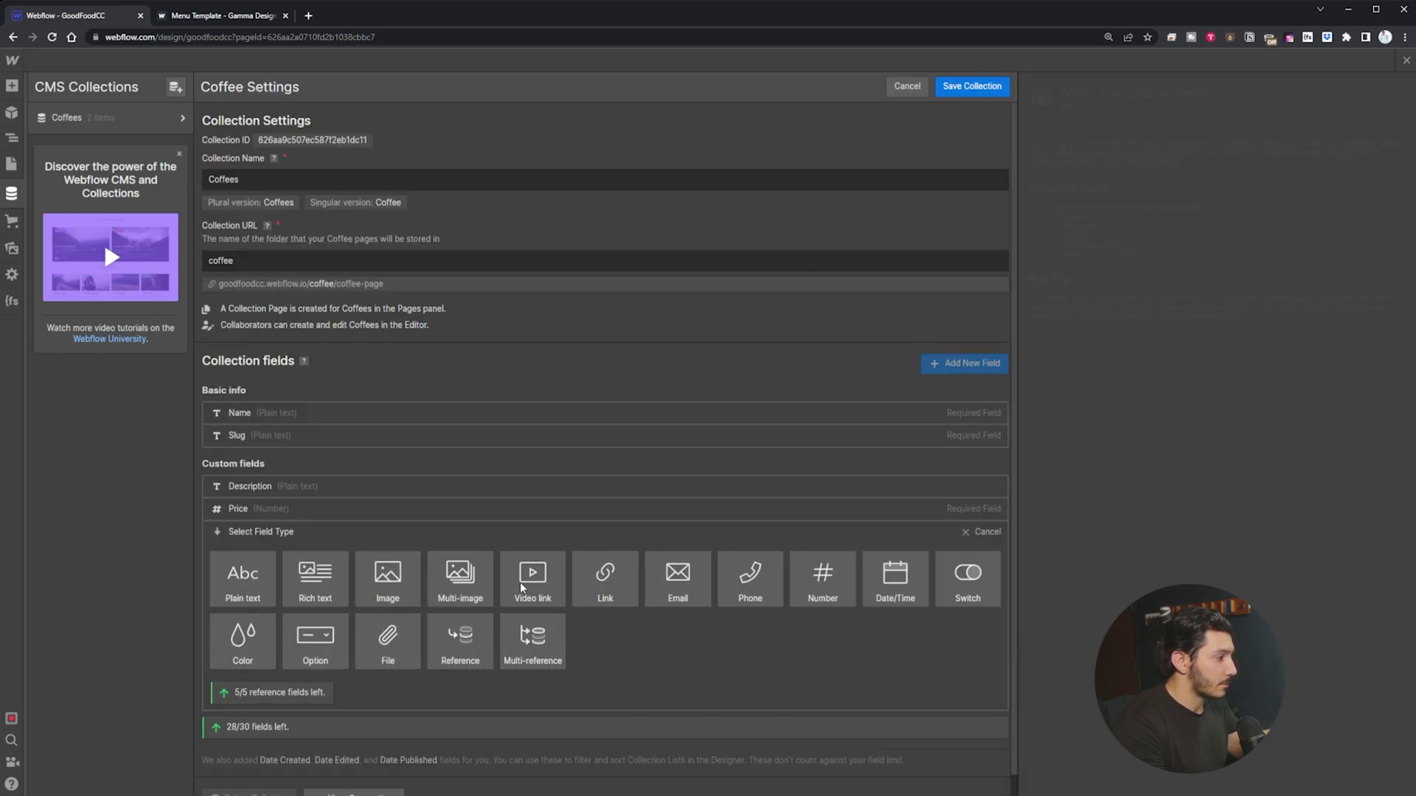
{"action": "left_click", "coordinate": [906, 86]}
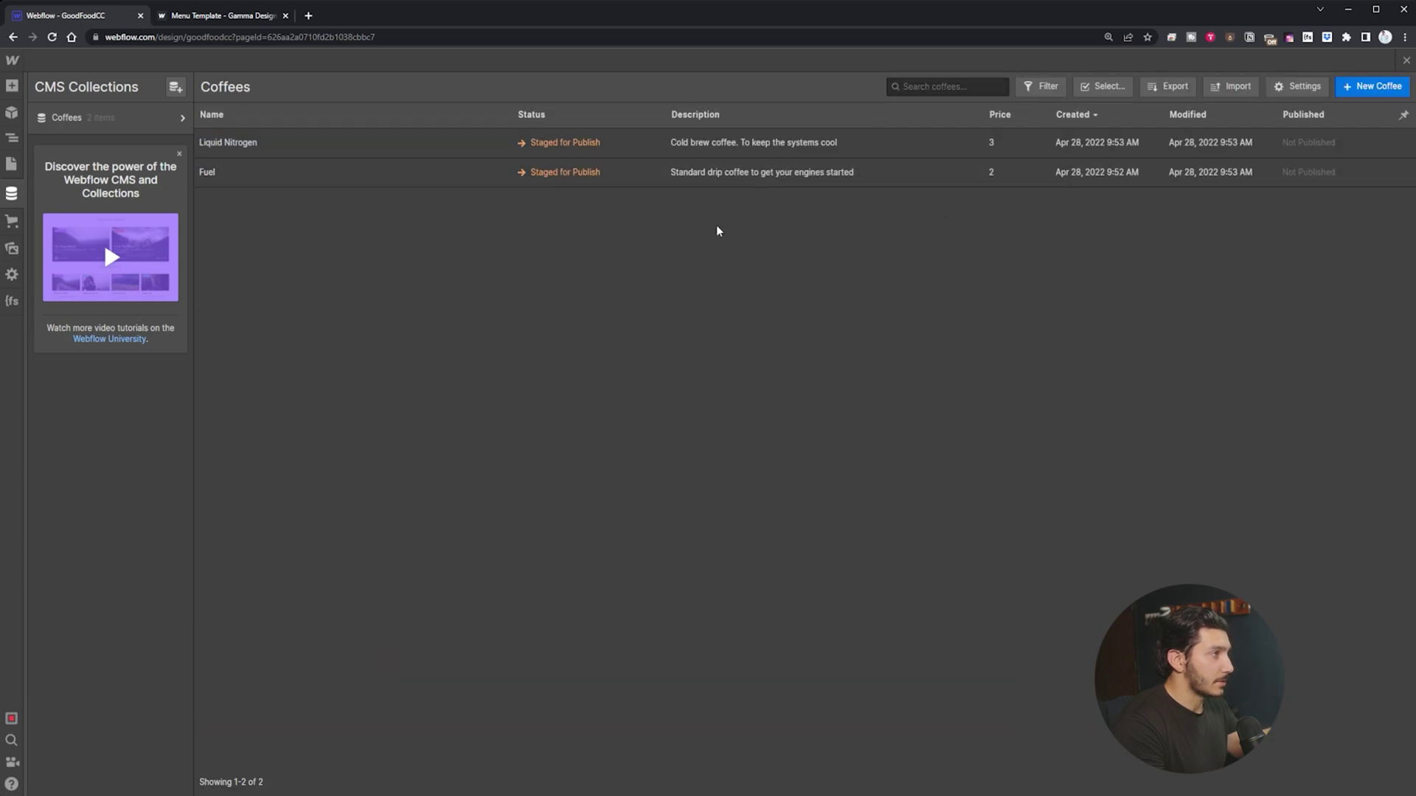
{"action": "left_click", "coordinate": [175, 88]}
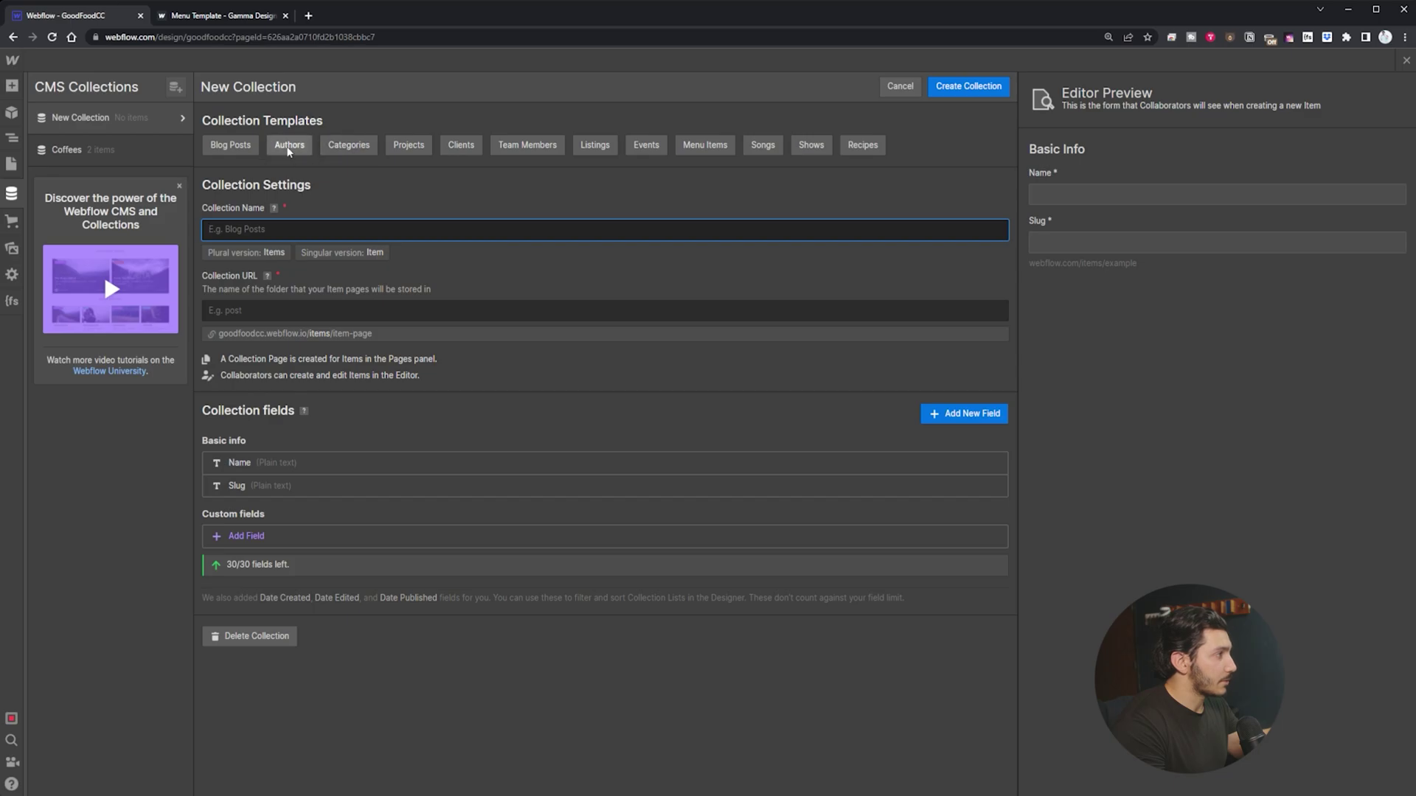
{"action": "left_click", "coordinate": [901, 86]}
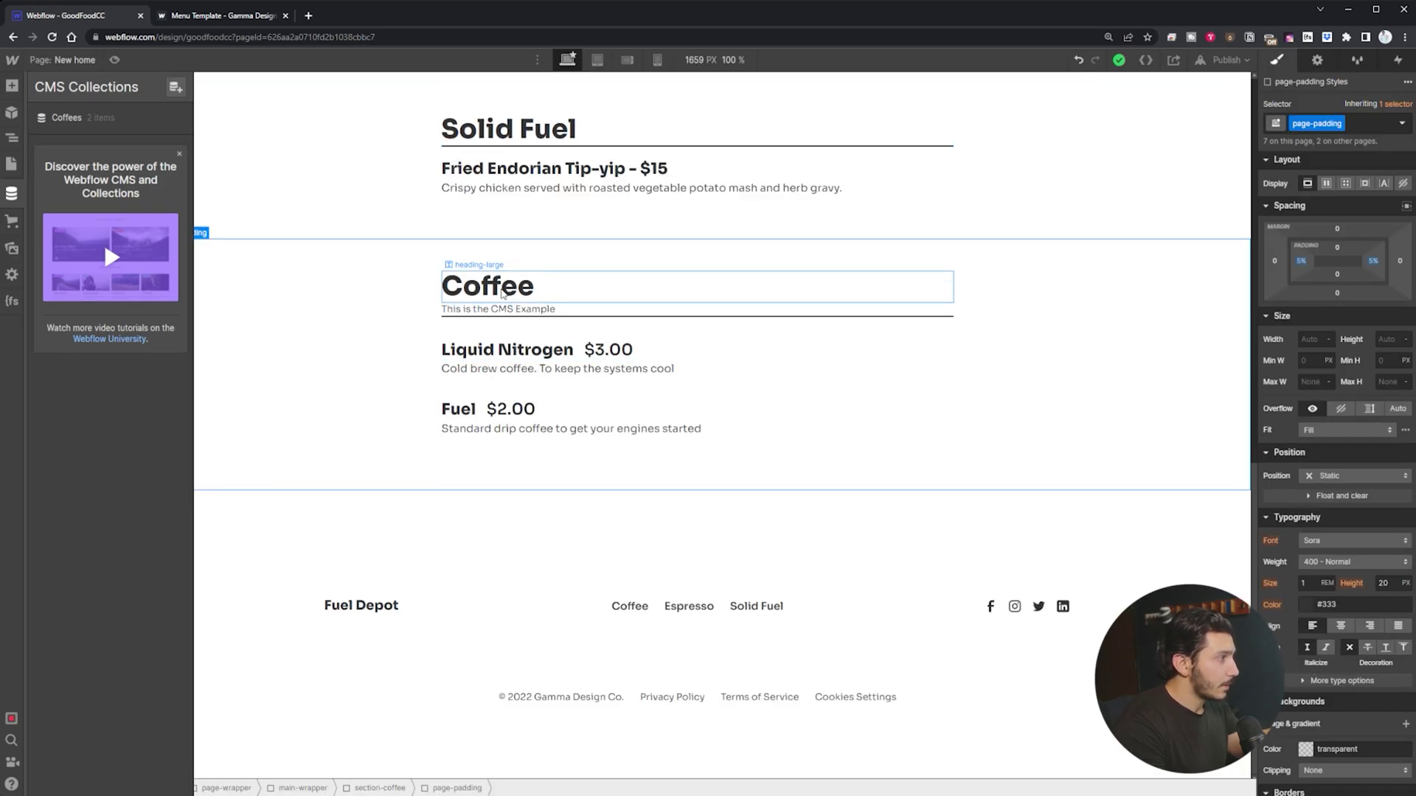
Step: Inspect the Coffee heading and its Liquid Nitrogen and Fuel items, then start a new CMS collection
{"action": "left_click", "coordinate": [502, 294]}
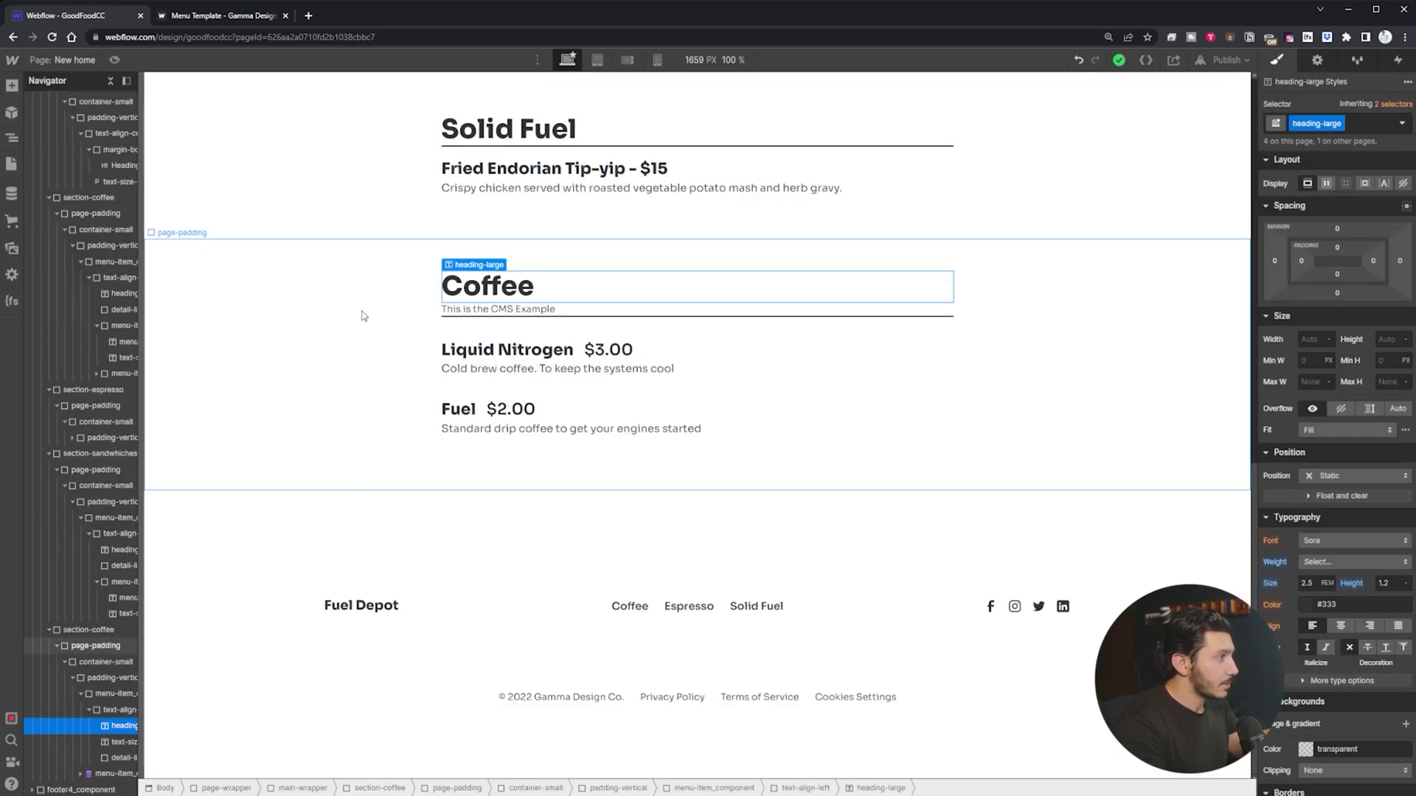
{"action": "left_click", "coordinate": [503, 337]}
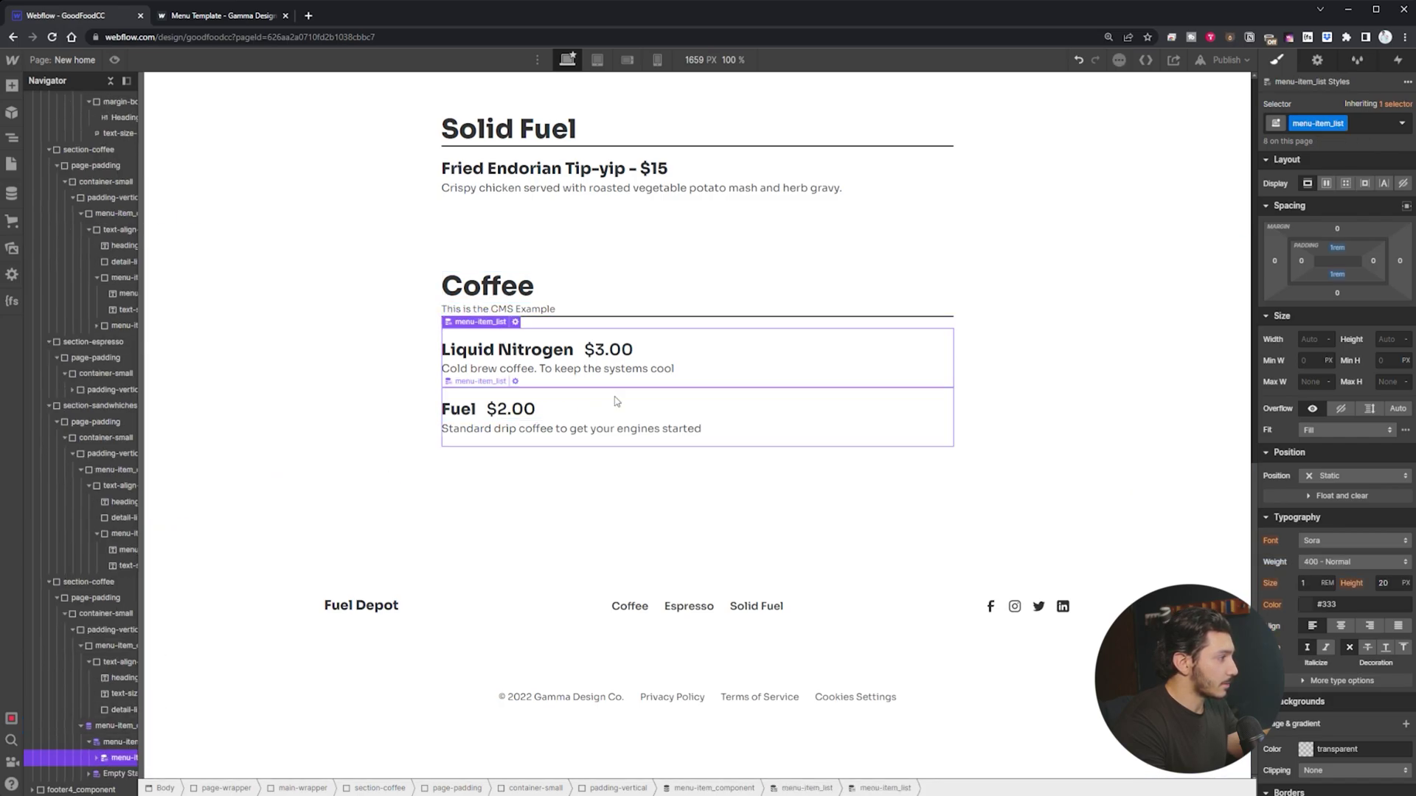
{"action": "left_click", "coordinate": [654, 399]}
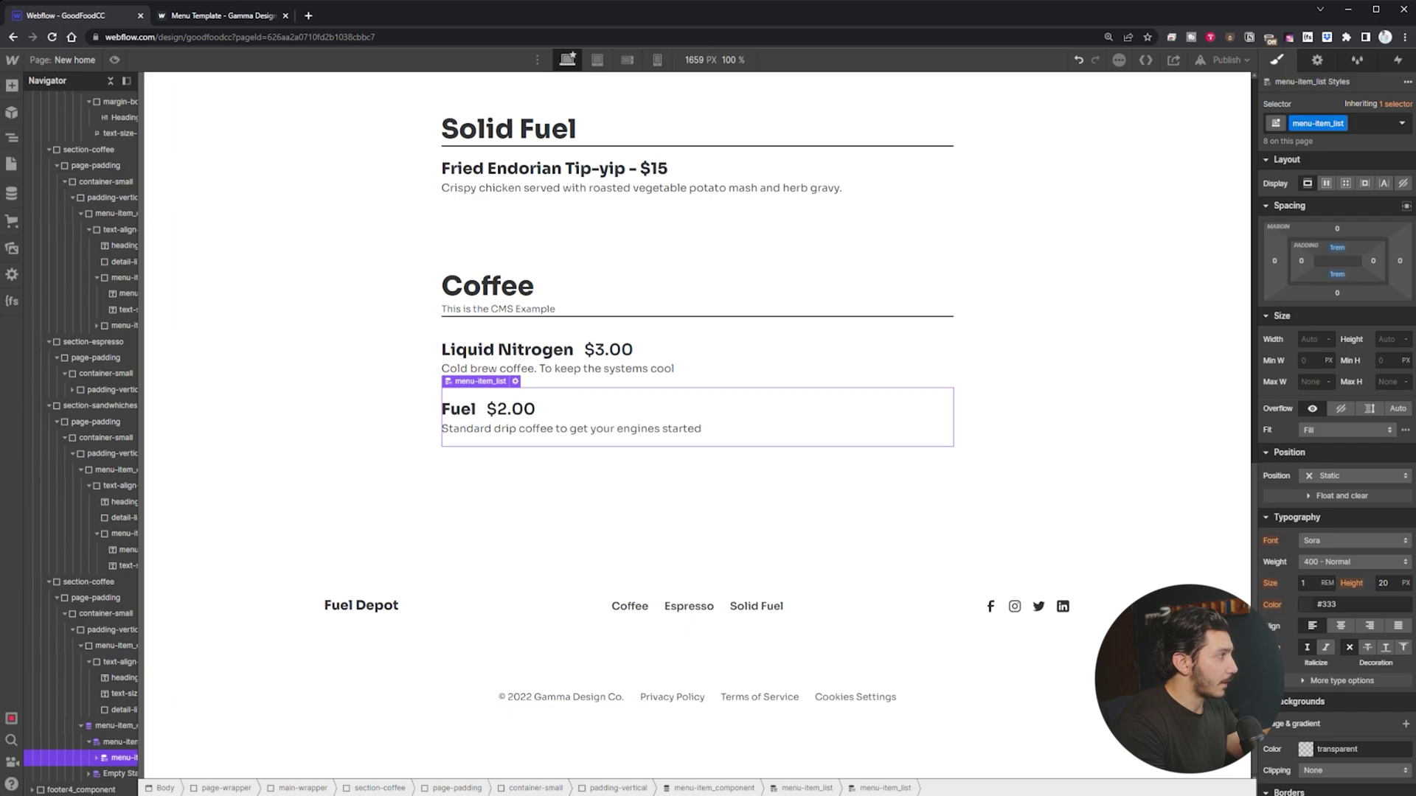
{"action": "left_click", "coordinate": [11, 193]}
{"action": "left_click", "coordinate": [66, 115]}
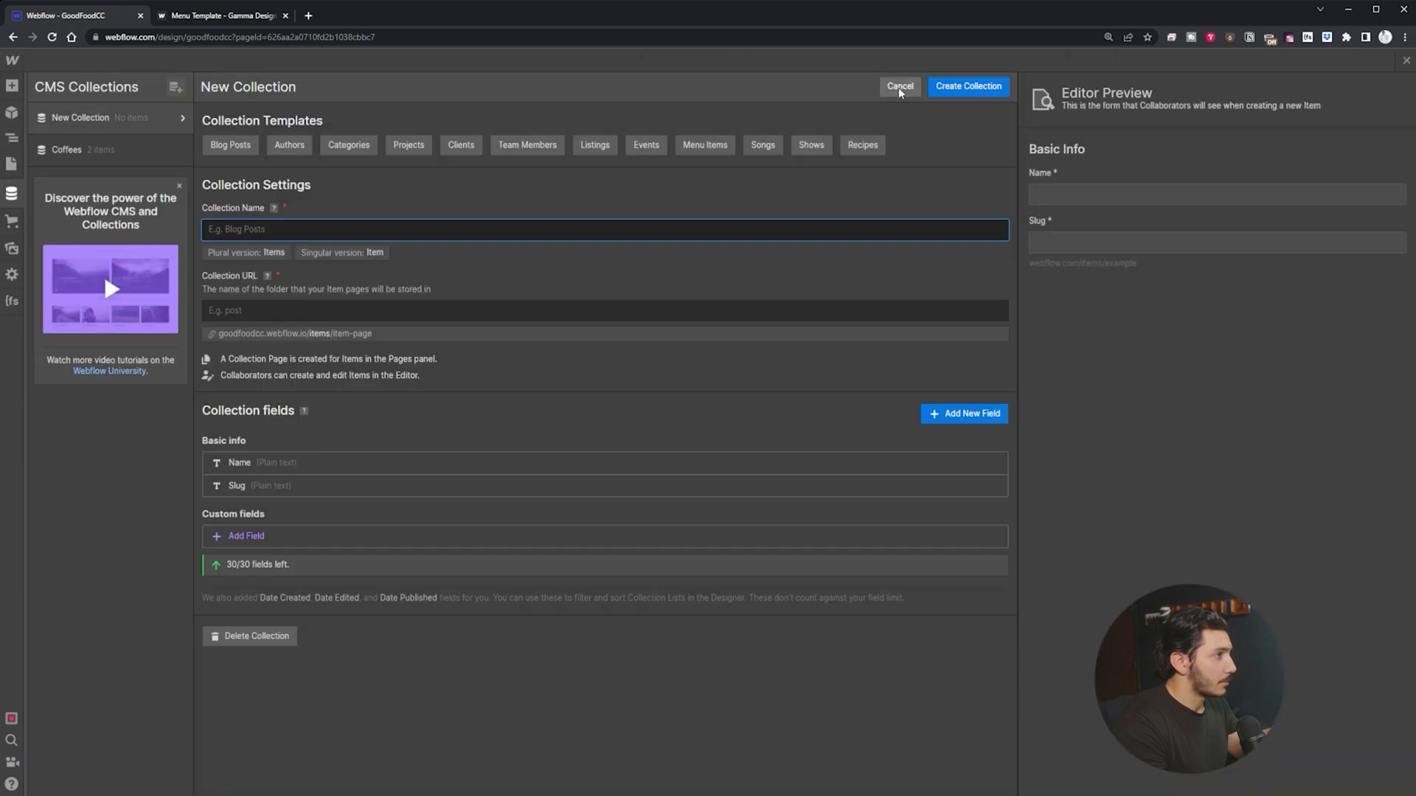
Step: Cancel the new collection and open the Coffees items, discarding an unwanted new item
{"action": "left_click", "coordinate": [900, 85]}
{"action": "left_click", "coordinate": [66, 117]}
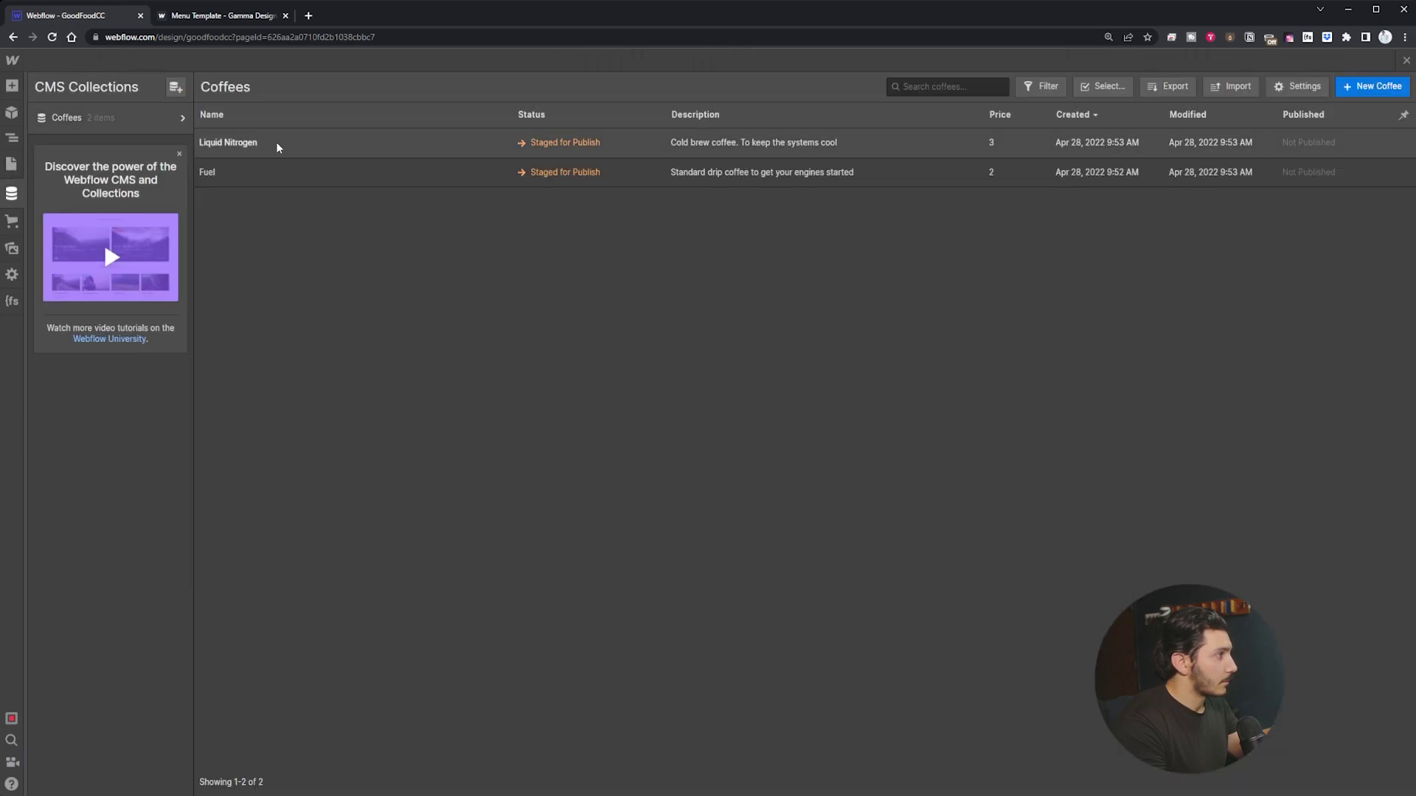
{"action": "left_click", "coordinate": [1372, 86]}
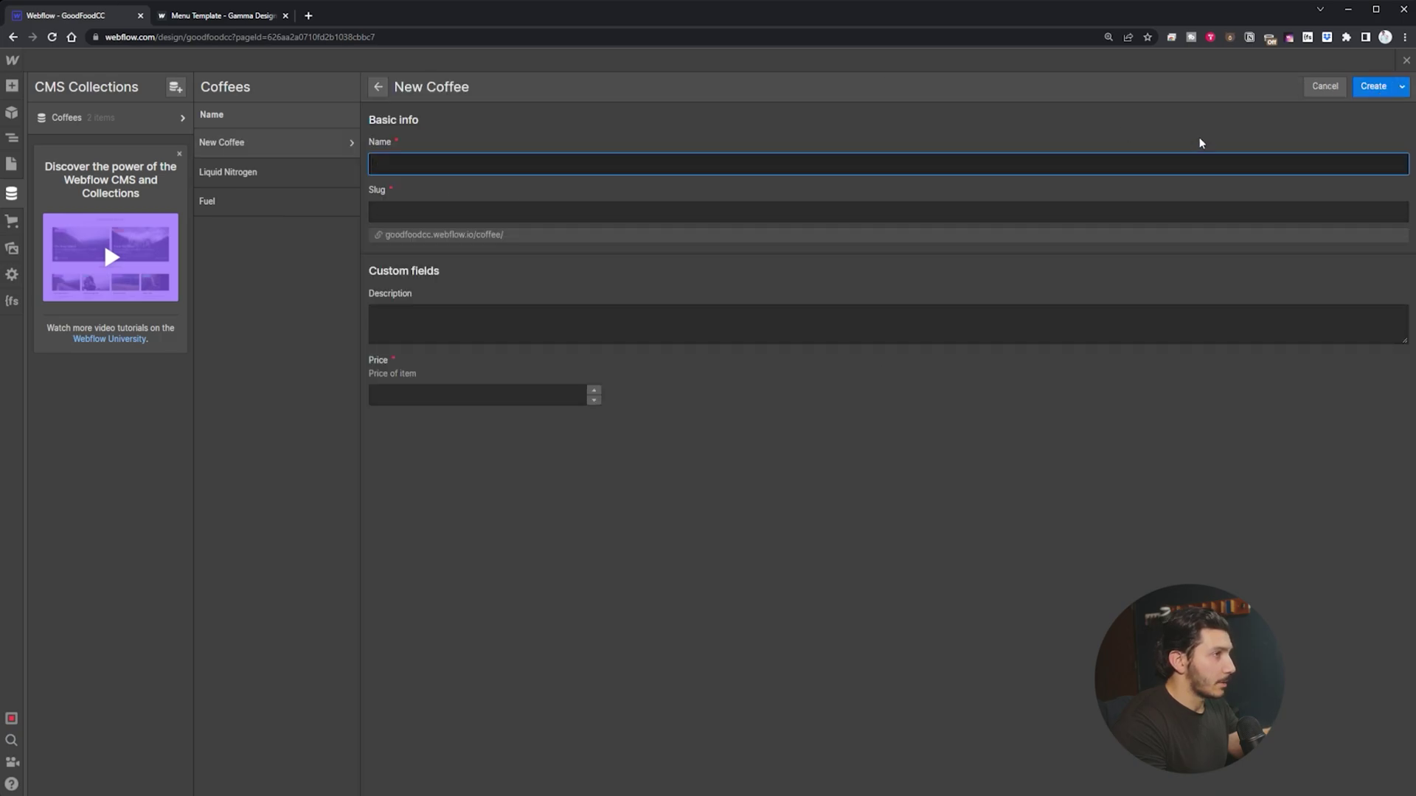
{"action": "left_click", "coordinate": [1324, 86]}
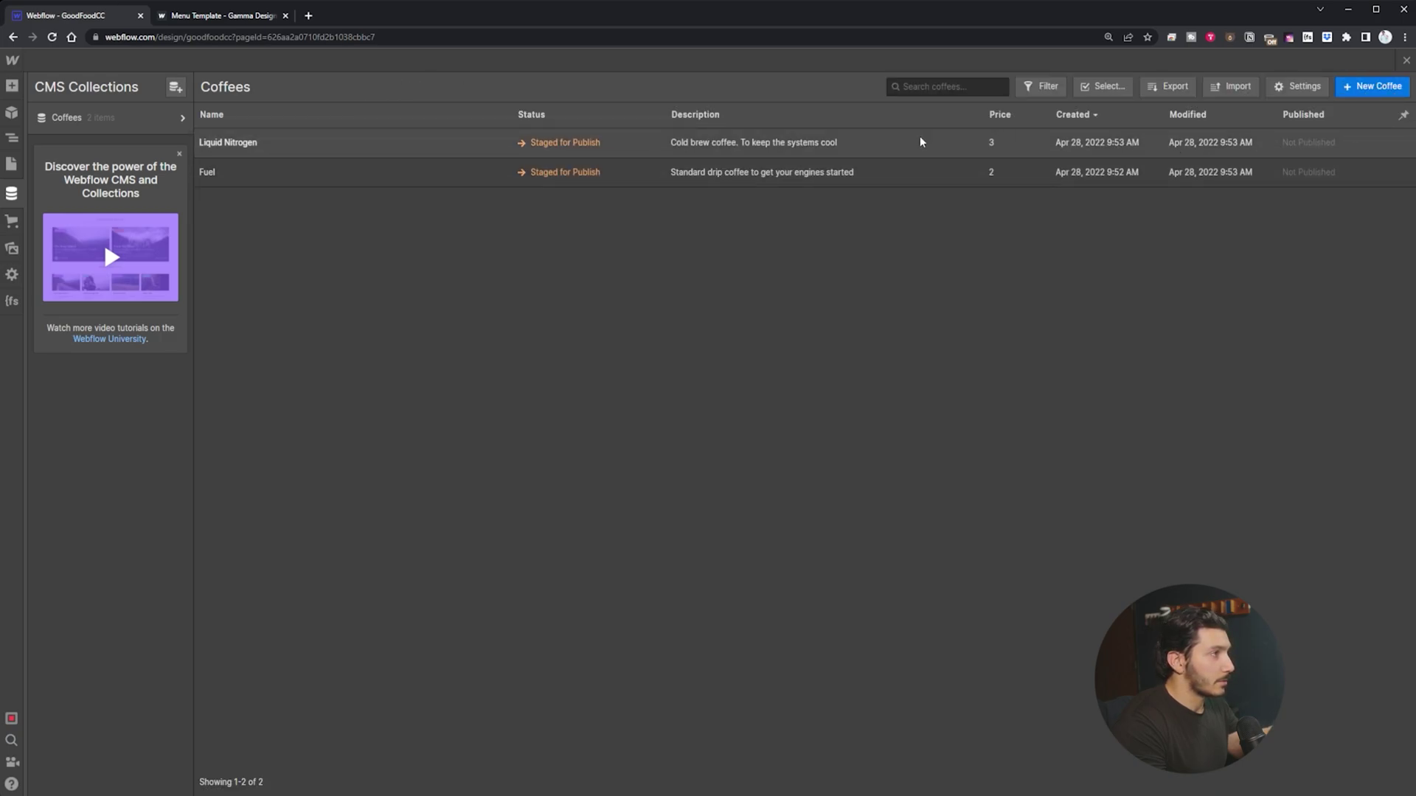
Step: Duplicate Liquid Nitrogen as 'Liquid Nitrogen Copy', create it, and close the CMS
{"action": "left_click", "coordinate": [899, 143]}
{"action": "left_click", "coordinate": [1402, 87]}
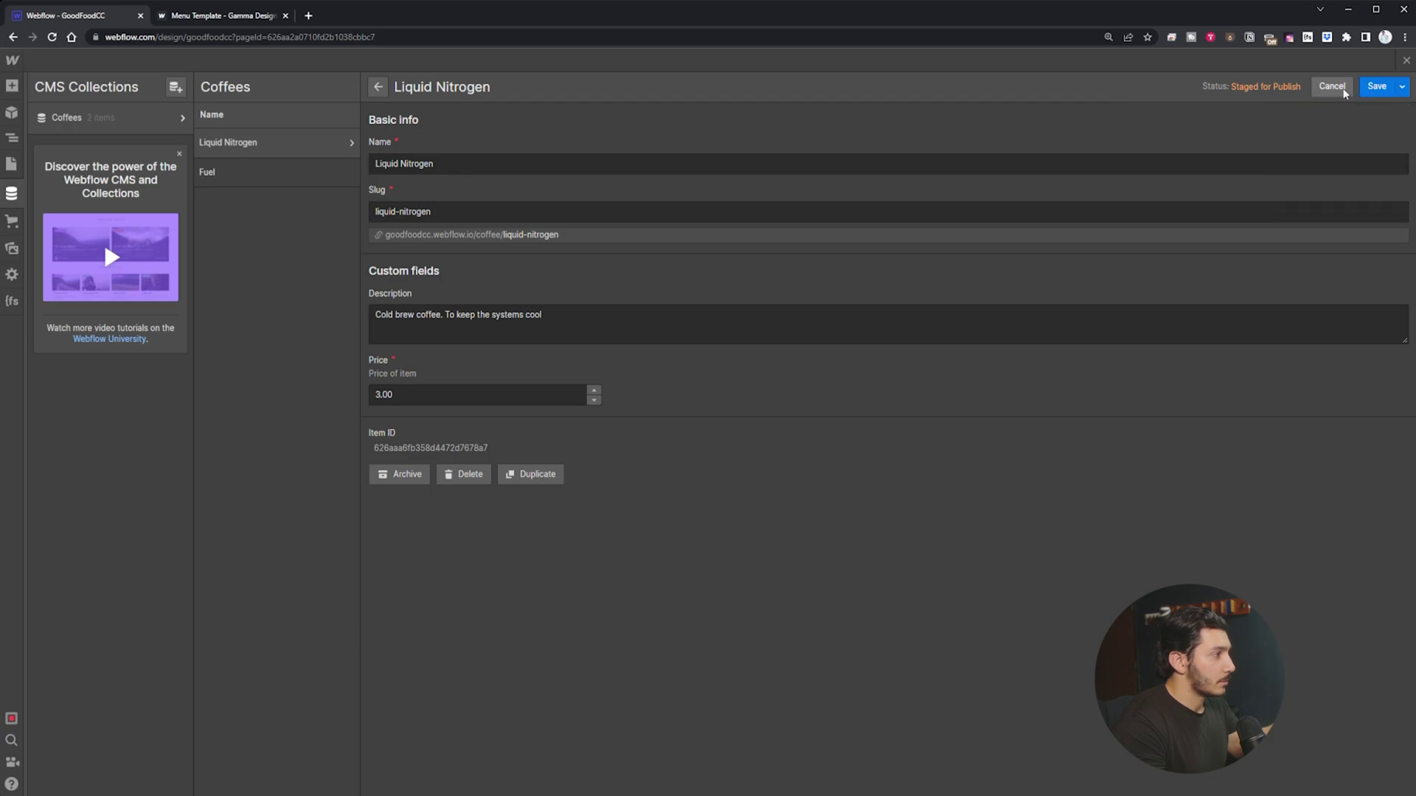
{"action": "left_click", "coordinate": [529, 476]}
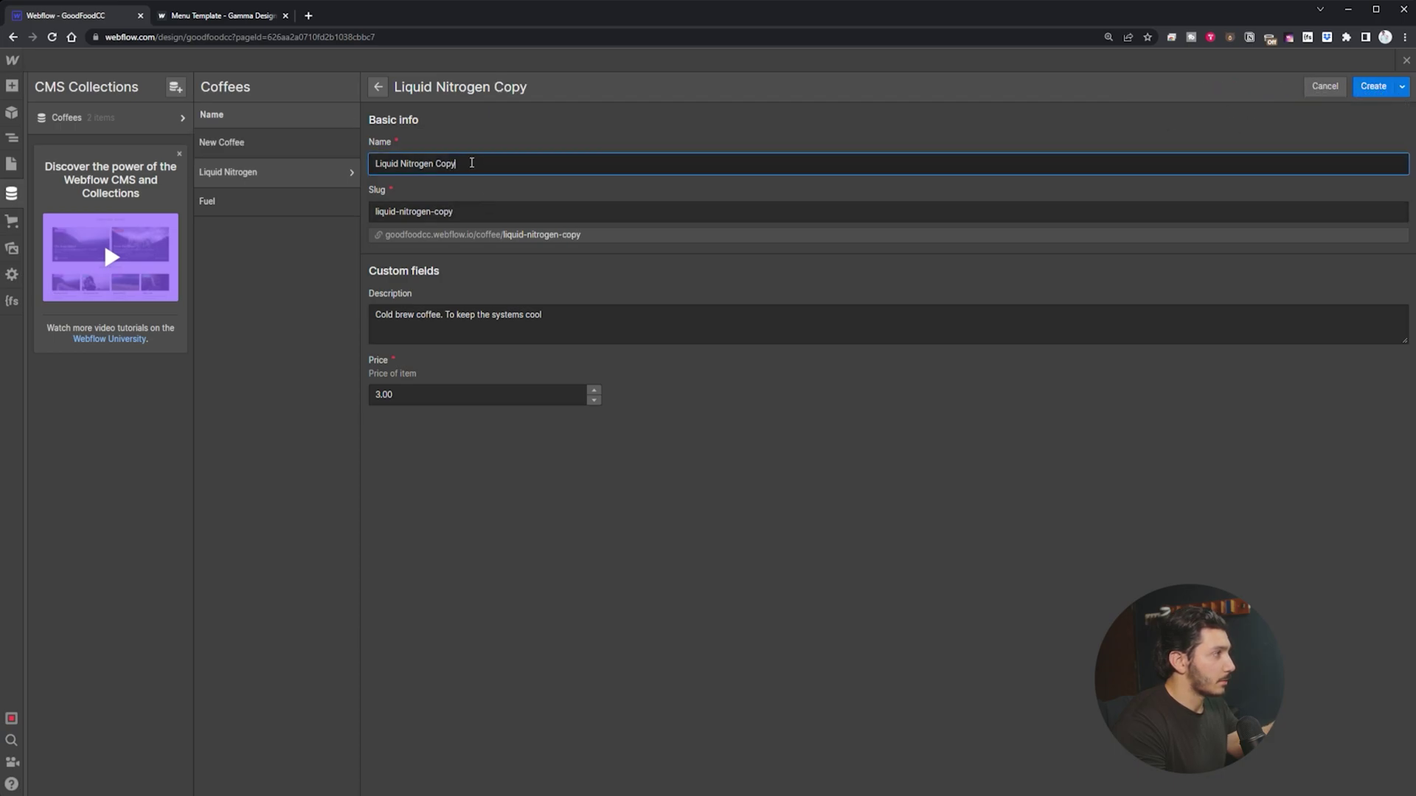
{"action": "left_click", "coordinate": [1391, 87]}
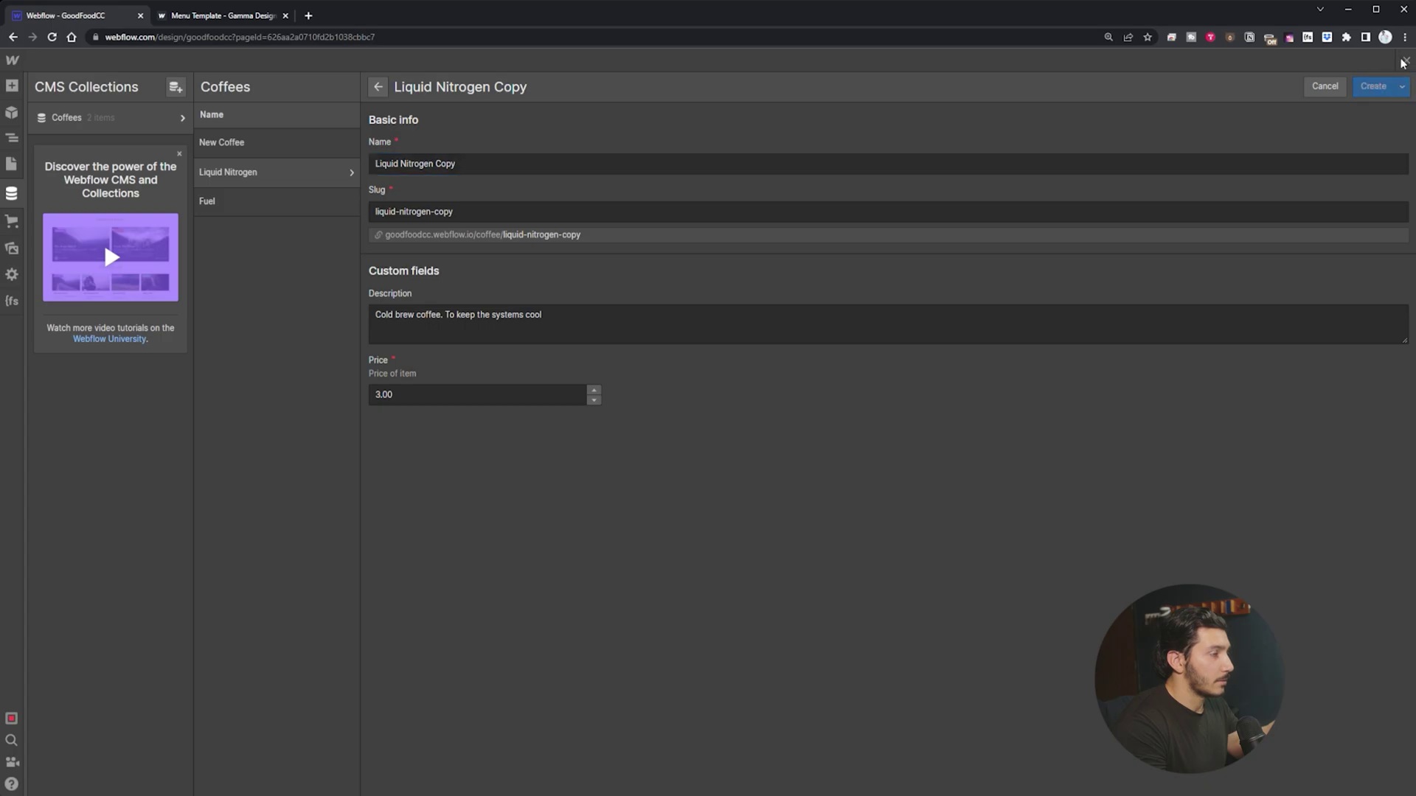
{"action": "left_click", "coordinate": [1405, 62]}
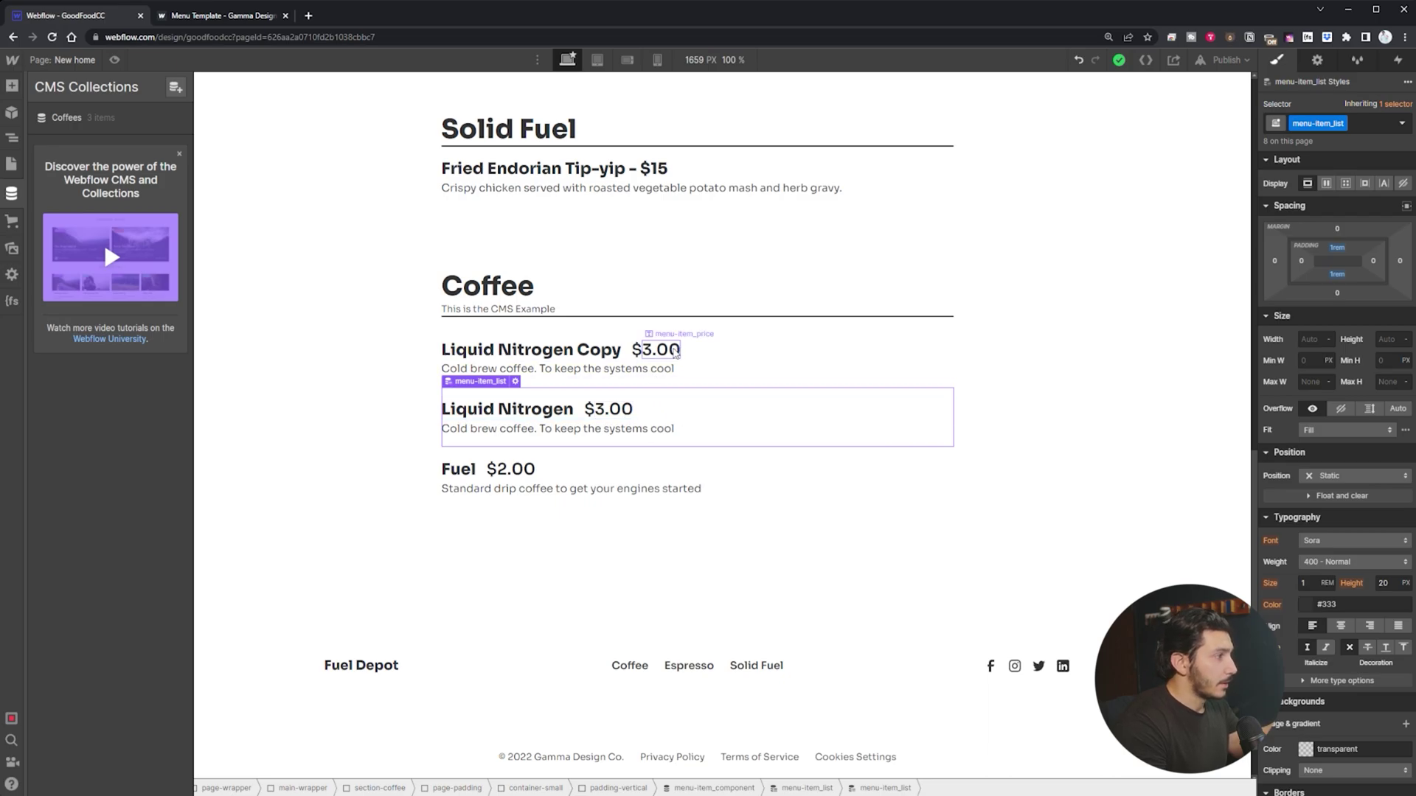
Step: Select the Liquid Nitrogen Copy name, price and description, then start a new CMS collection
{"action": "left_click", "coordinate": [550, 352]}
{"action": "left_click", "coordinate": [655, 352]}
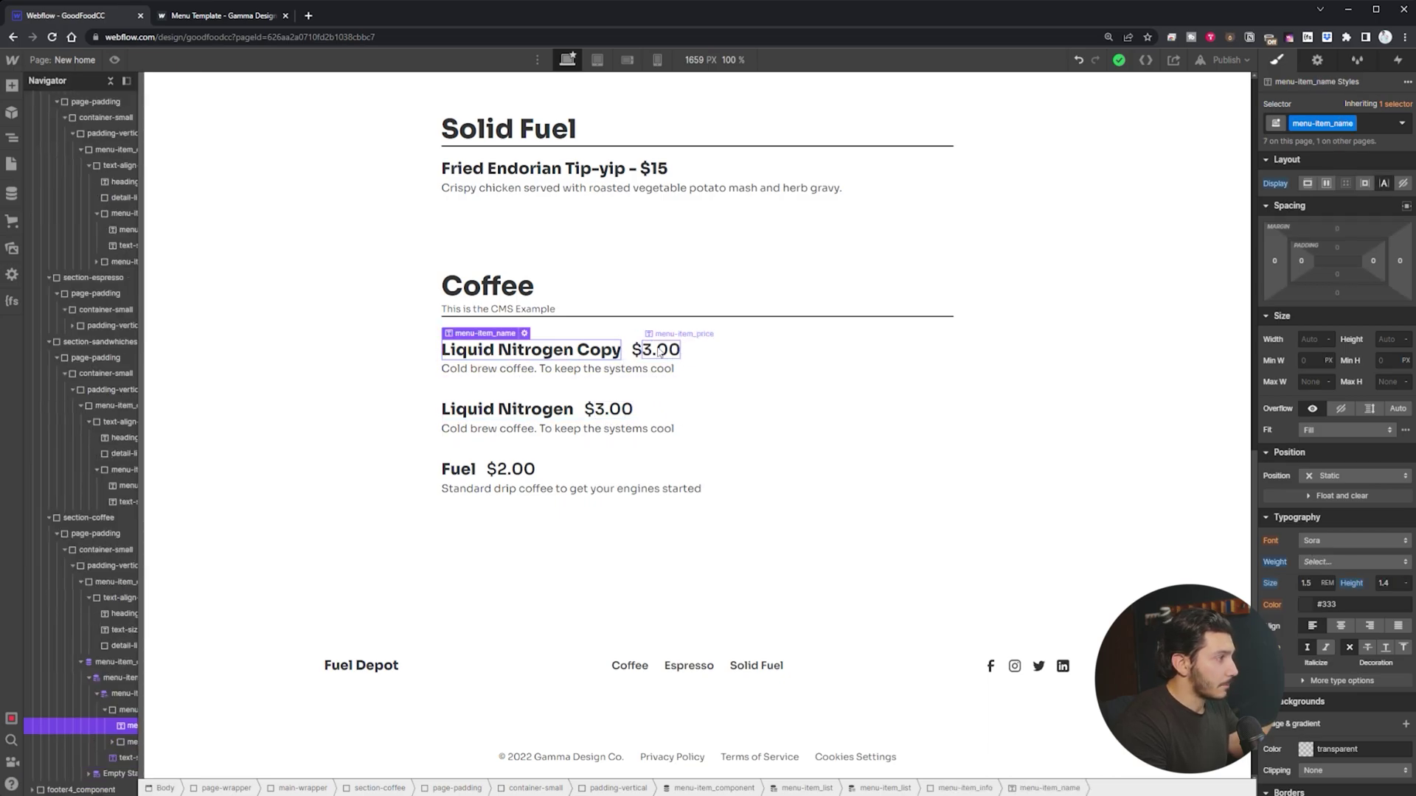
{"action": "left_click", "coordinate": [531, 369]}
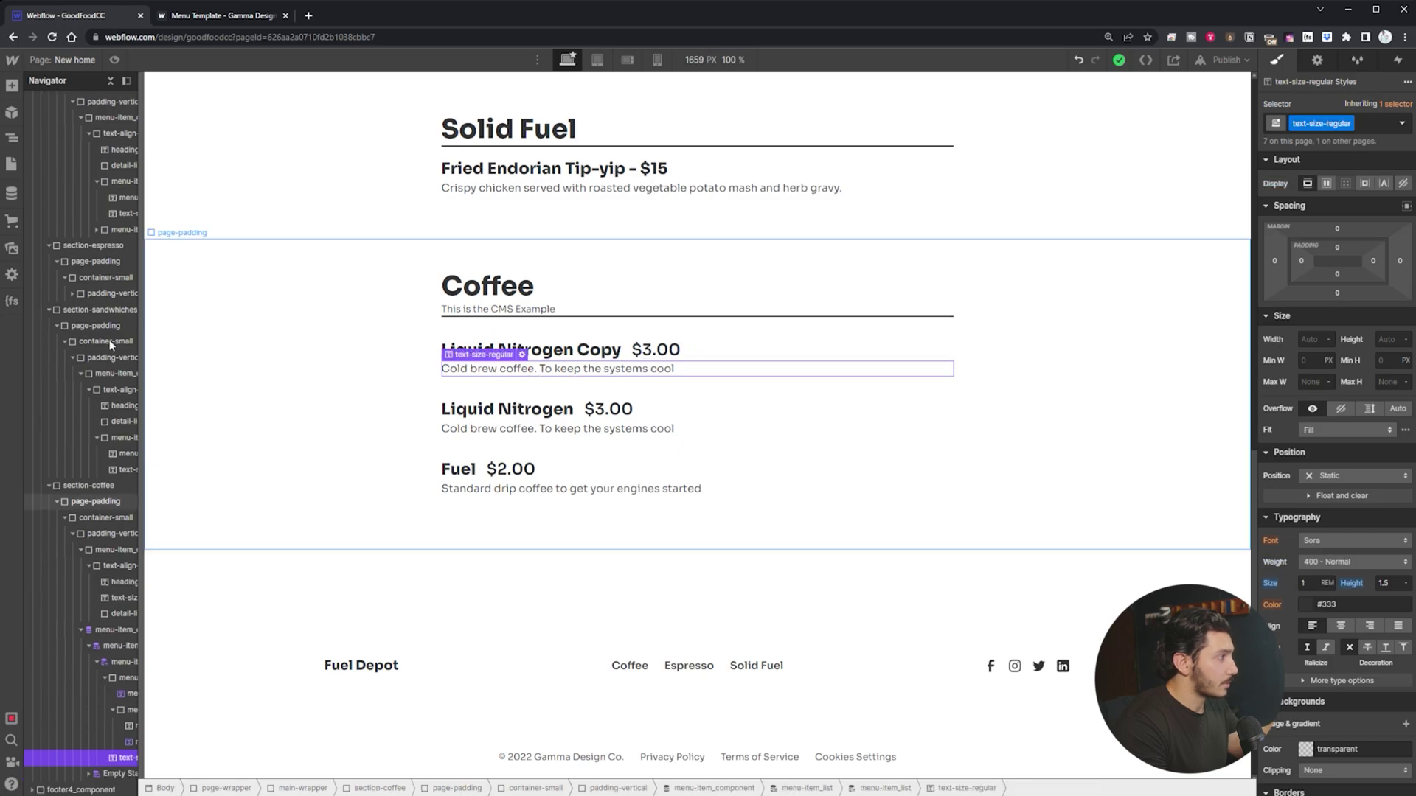
{"action": "left_click", "coordinate": [11, 192]}
{"action": "left_click", "coordinate": [175, 87]}
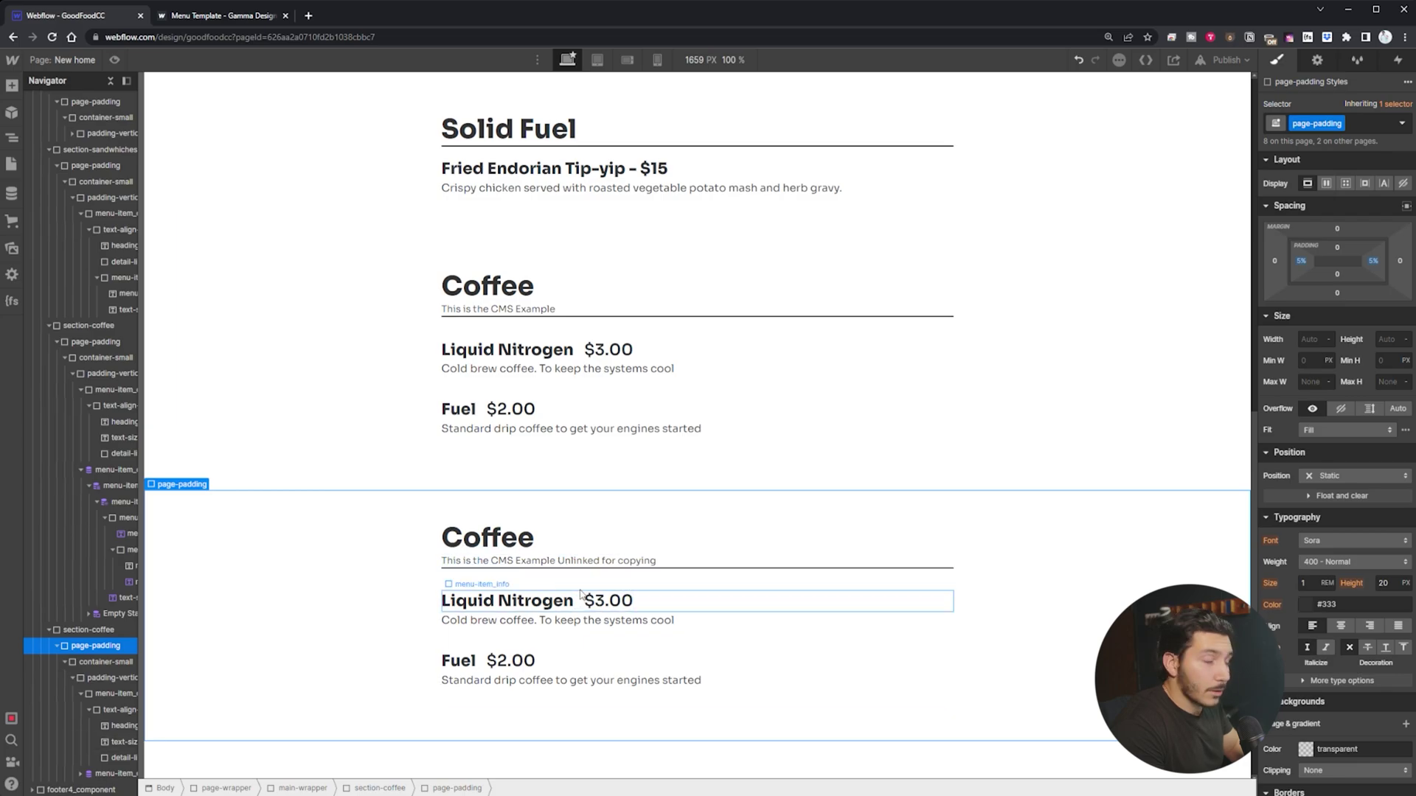
{"action": "left_click", "coordinate": [13, 194]}
{"action": "left_click", "coordinate": [182, 118]}
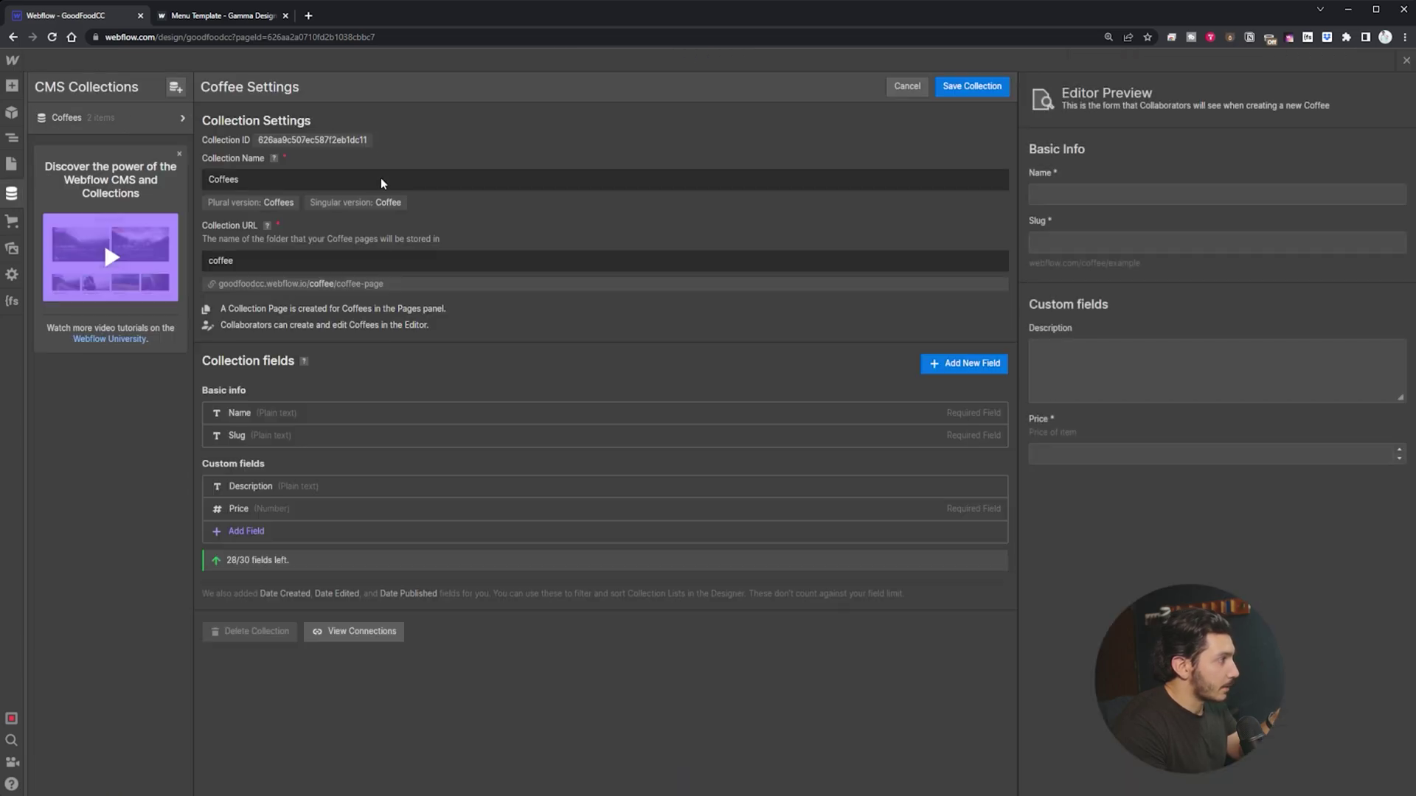
{"action": "mouse_move", "coordinate": [597, 508]}
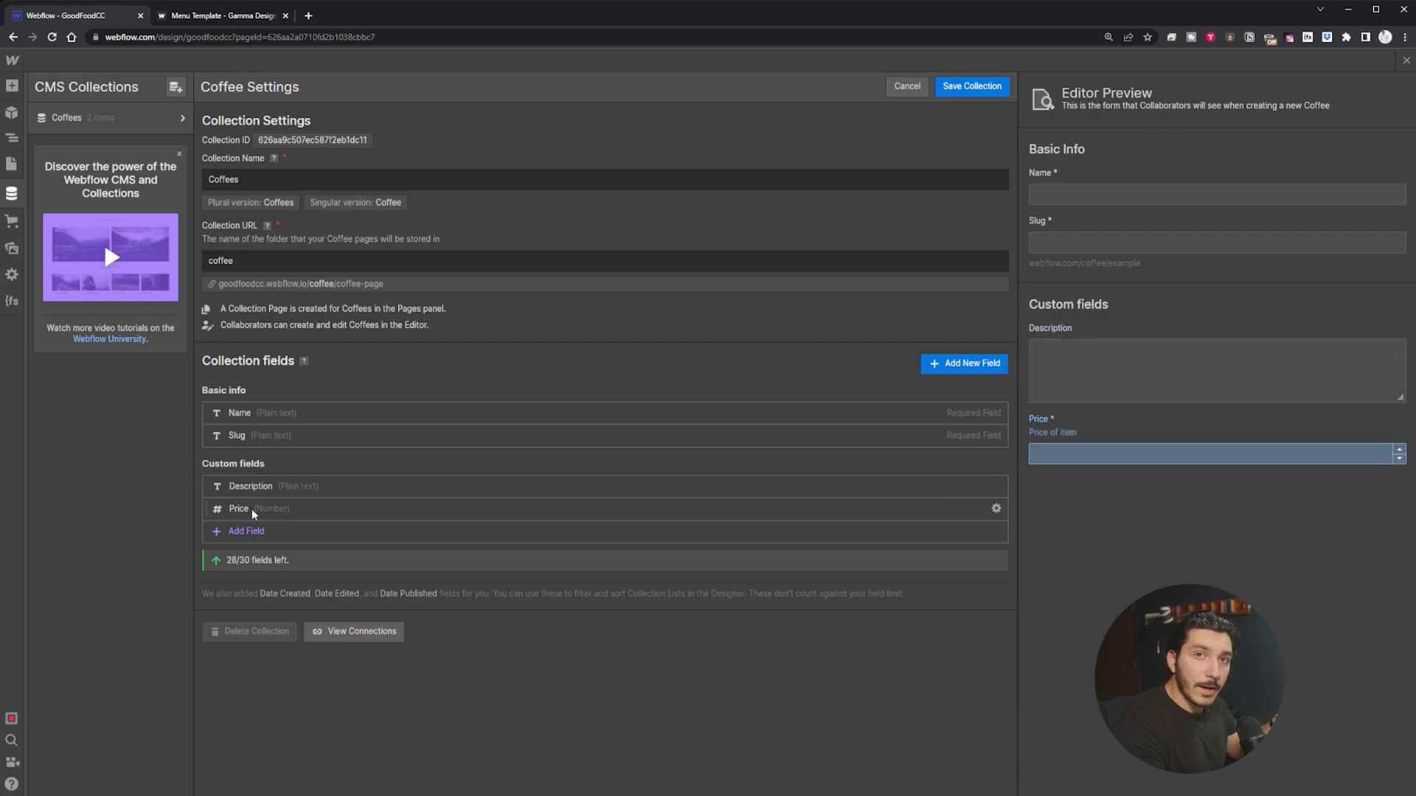
{"action": "left_click", "coordinate": [904, 89]}
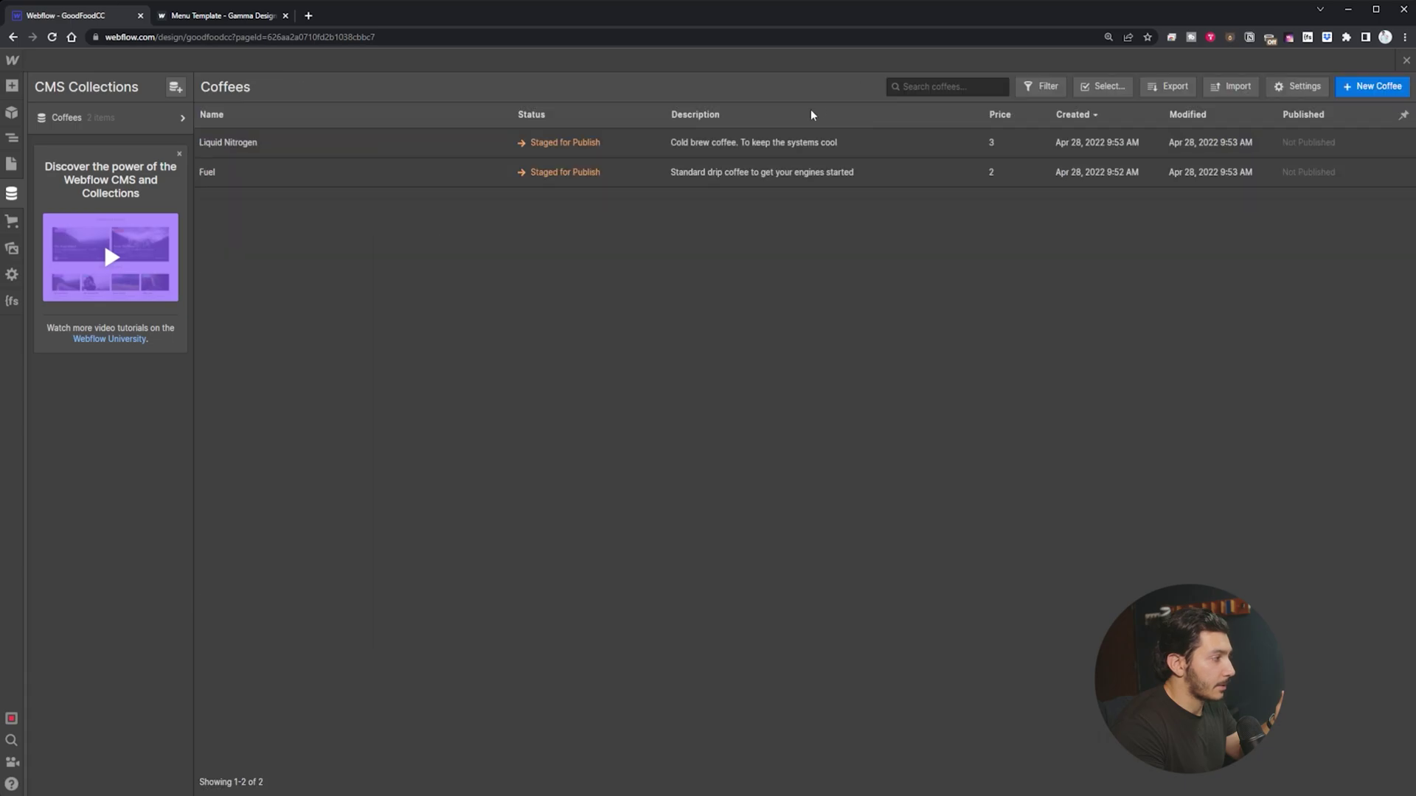
{"action": "key", "text": "Escape"}
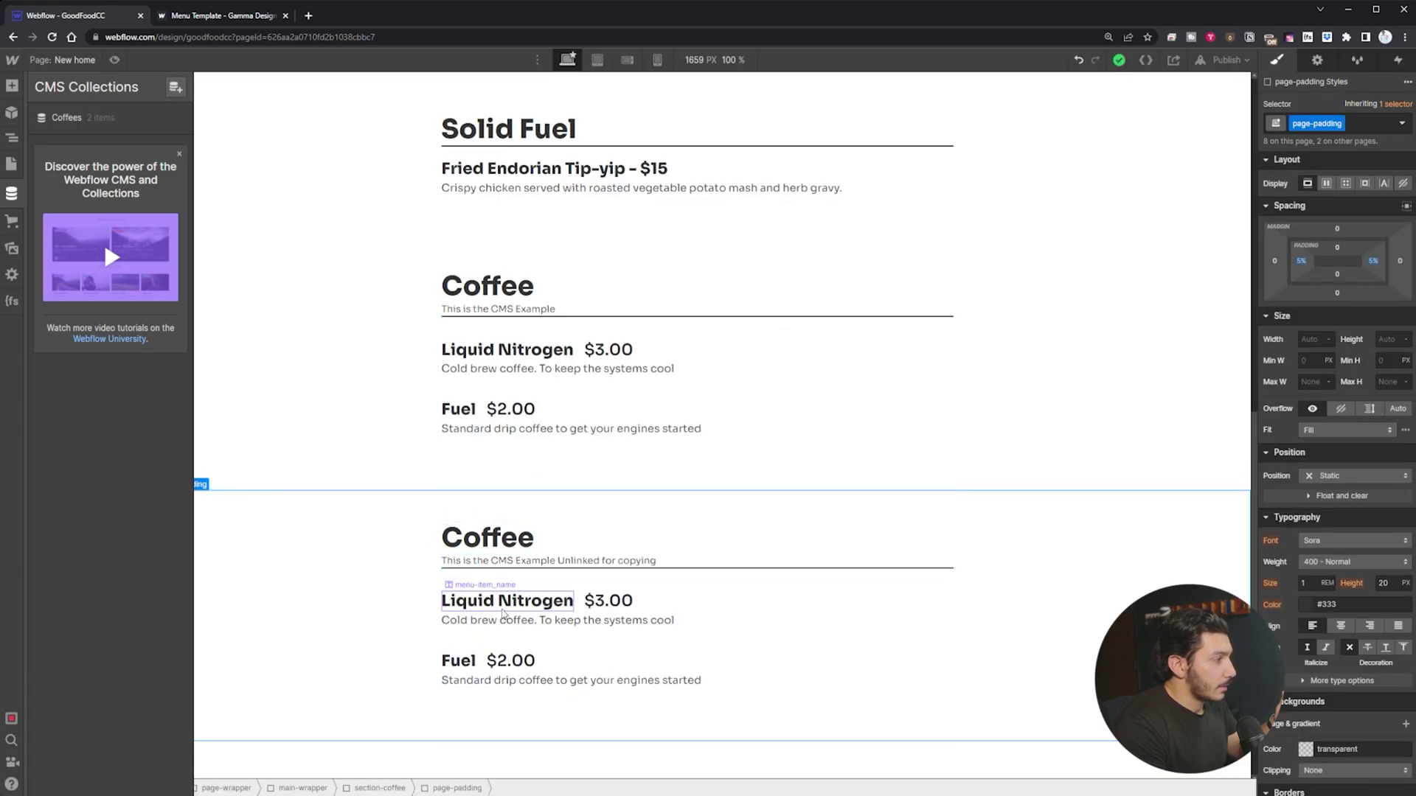
Step: Unlink the second section's Liquid Nitrogen name from the Coffees collection
{"action": "key", "text": "z"}
{"action": "left_click", "coordinate": [505, 606]}
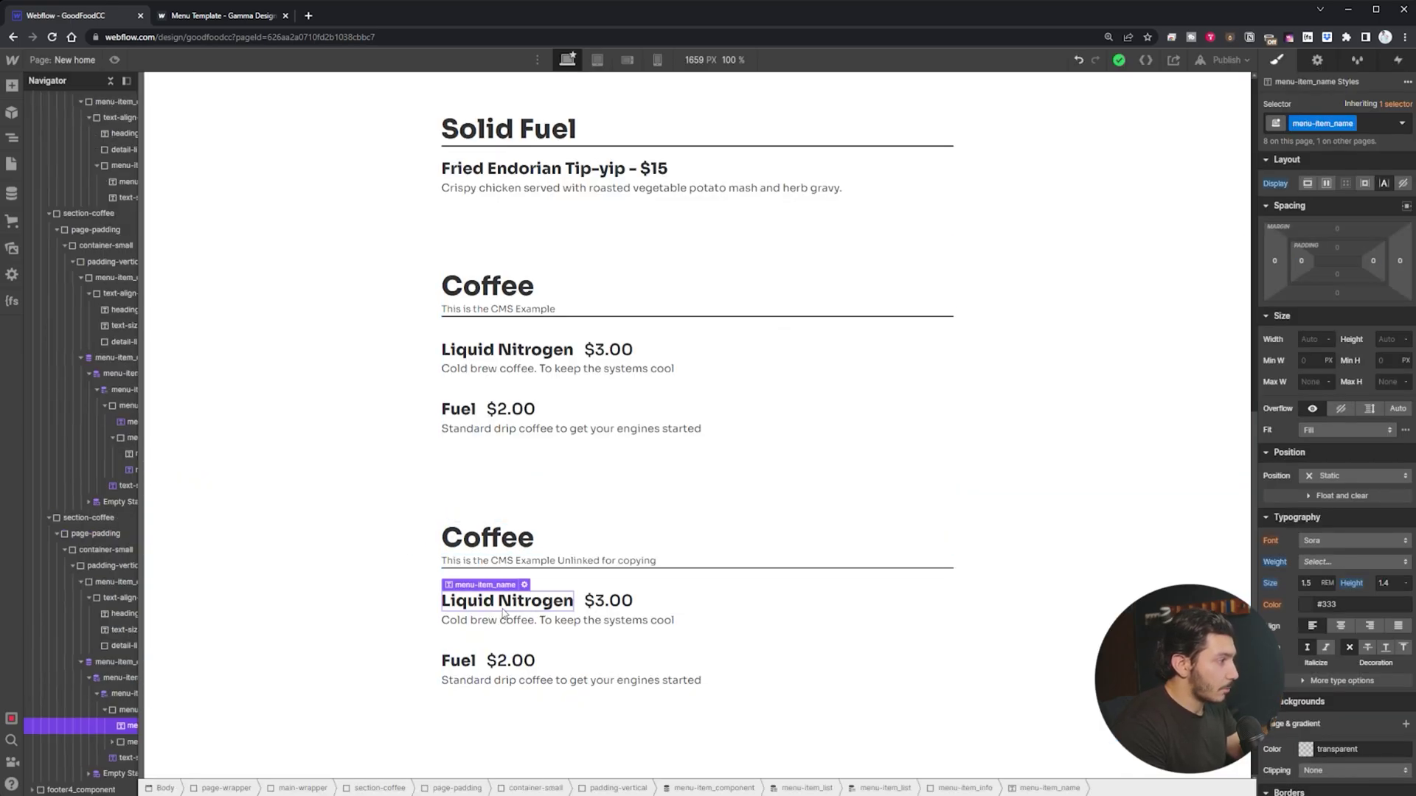
{"action": "left_click", "coordinate": [524, 586]}
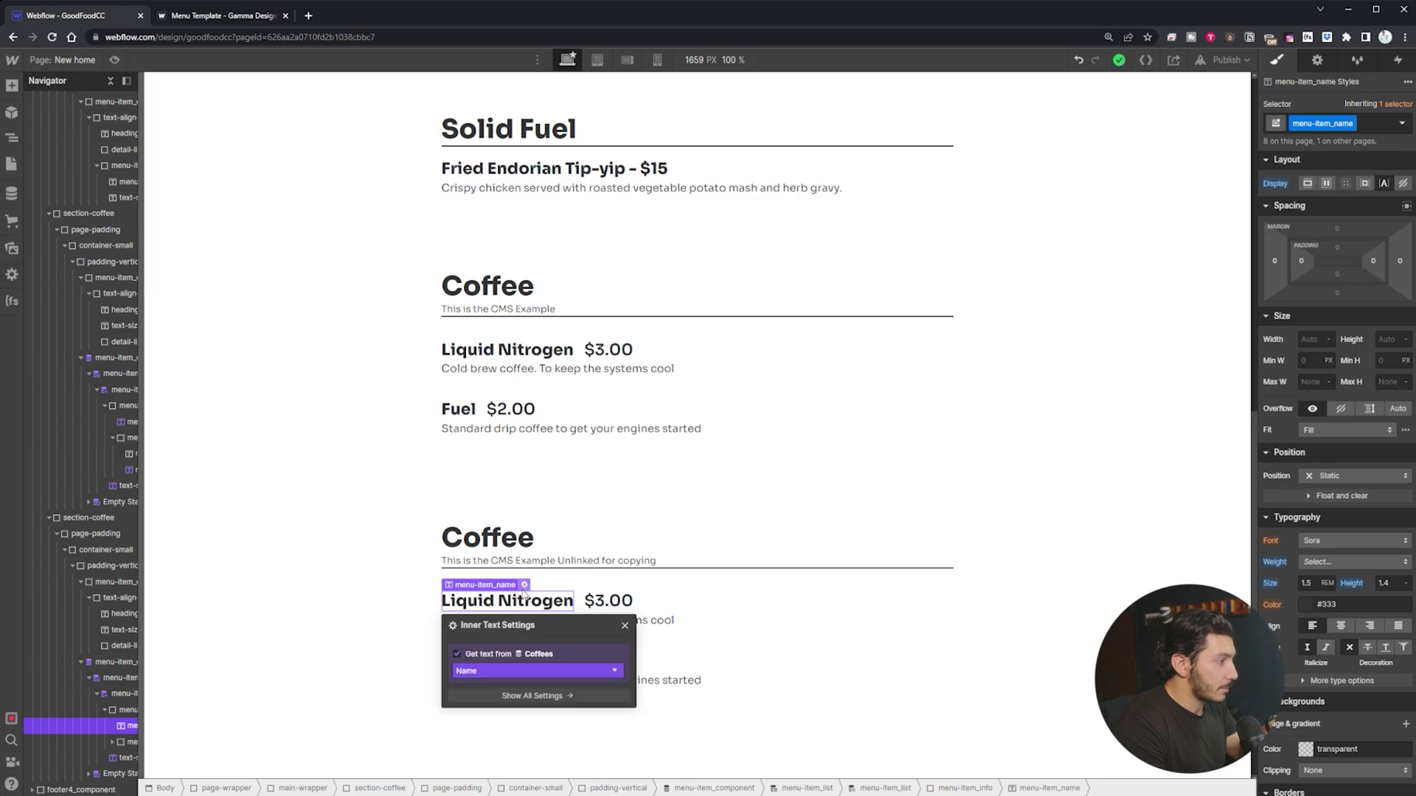
{"action": "left_click", "coordinate": [461, 657]}
Step: Unlink the second section's price from Coffees and change it to $2.00
{"action": "left_click", "coordinate": [789, 601]}
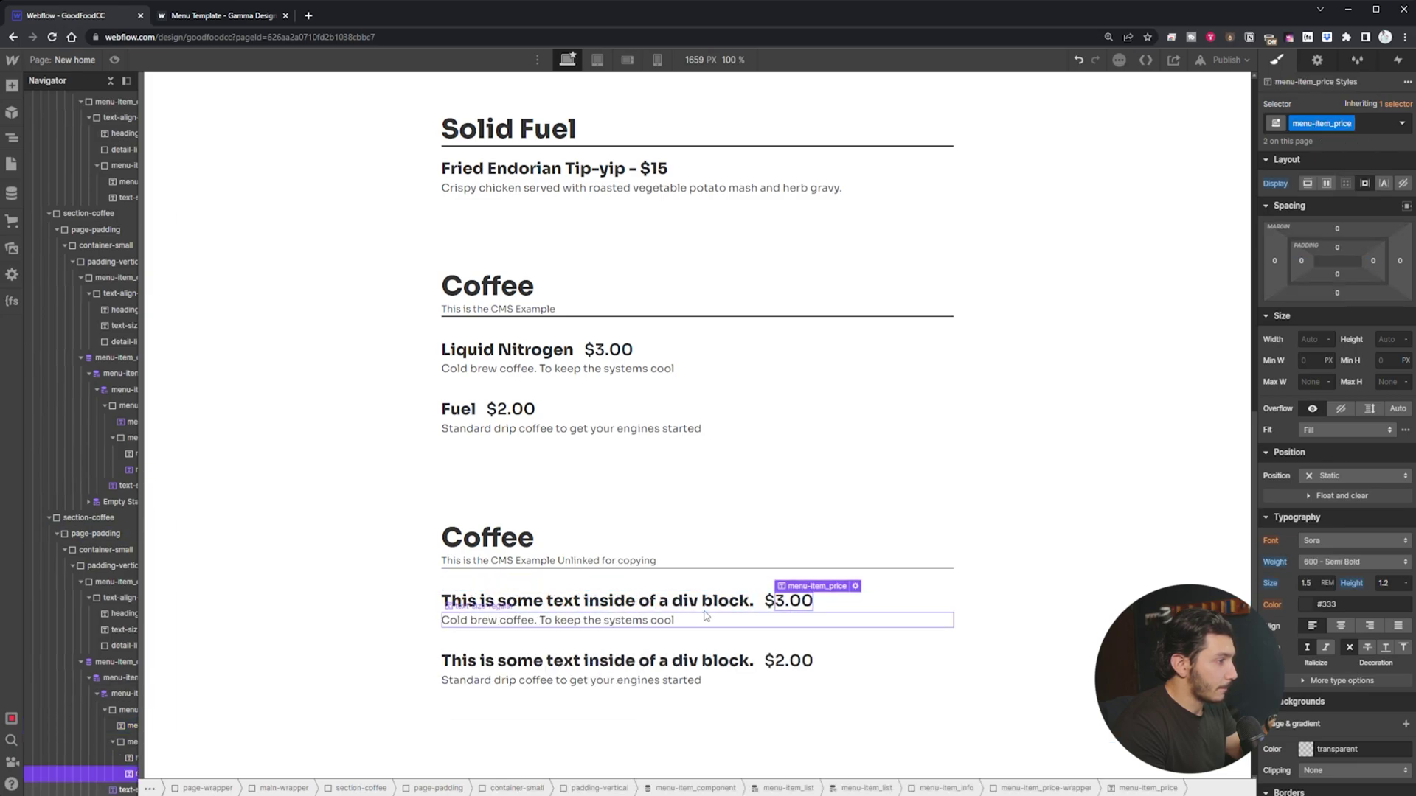
{"action": "left_click", "coordinate": [856, 585]}
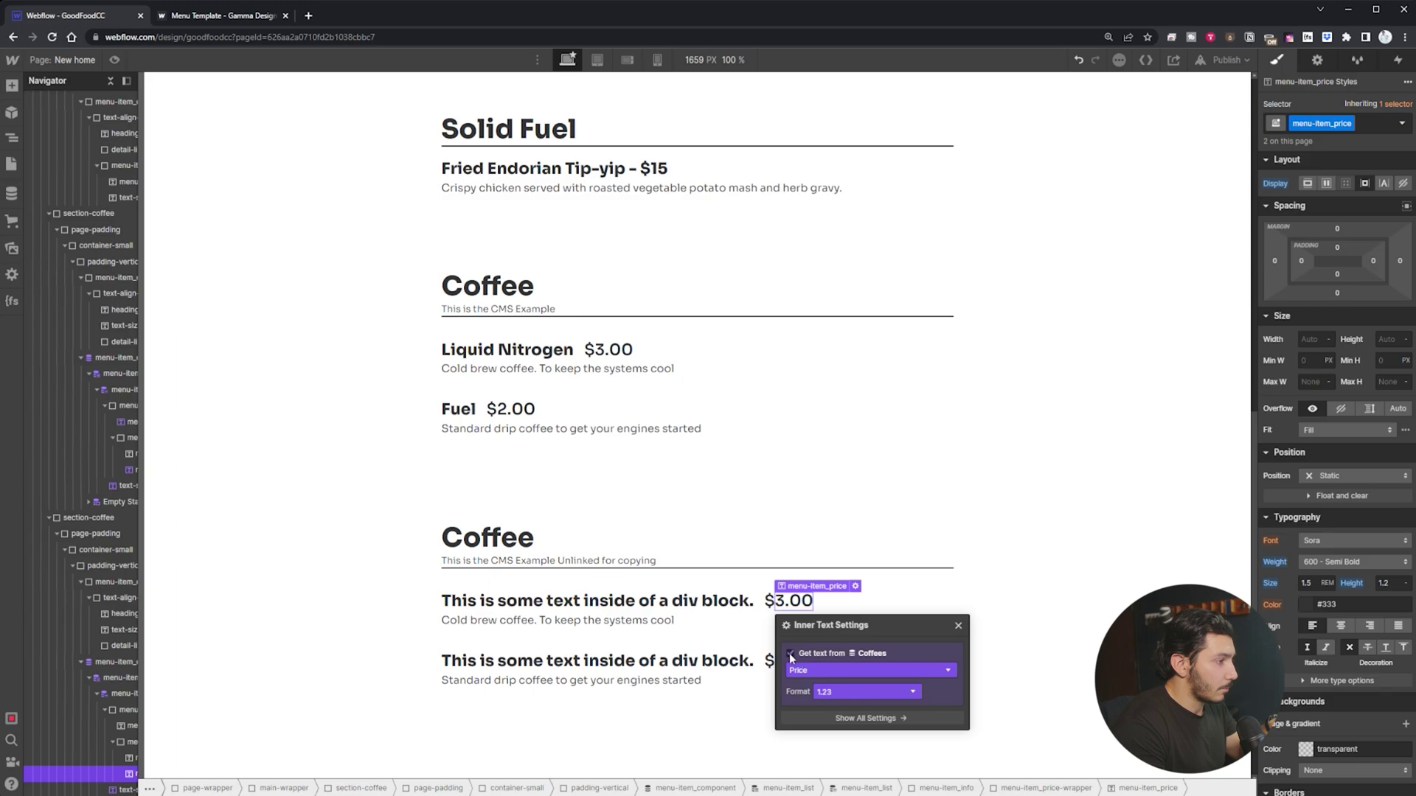
{"action": "left_click", "coordinate": [789, 654]}
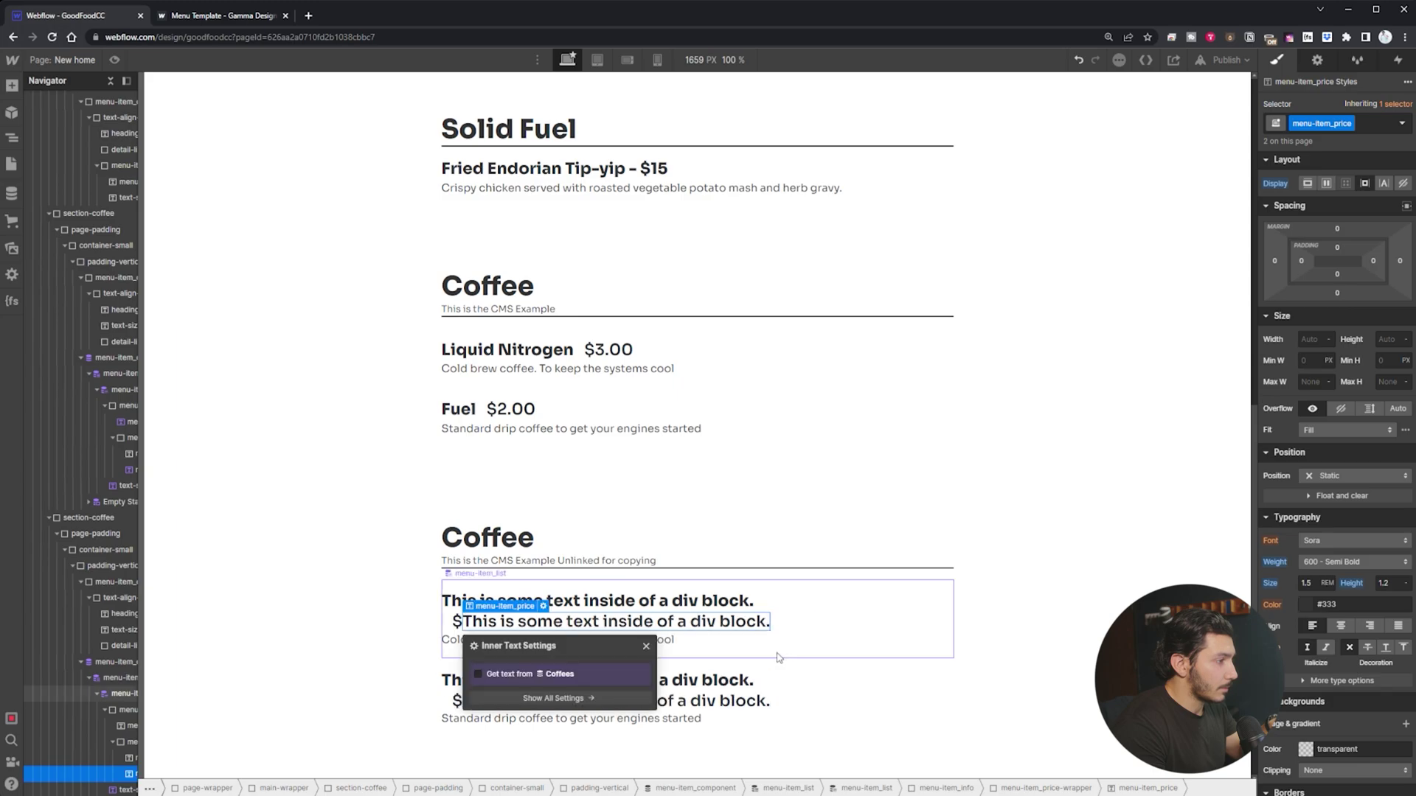
{"action": "double_click", "coordinate": [749, 626]}
{"action": "type", "text": "2."}
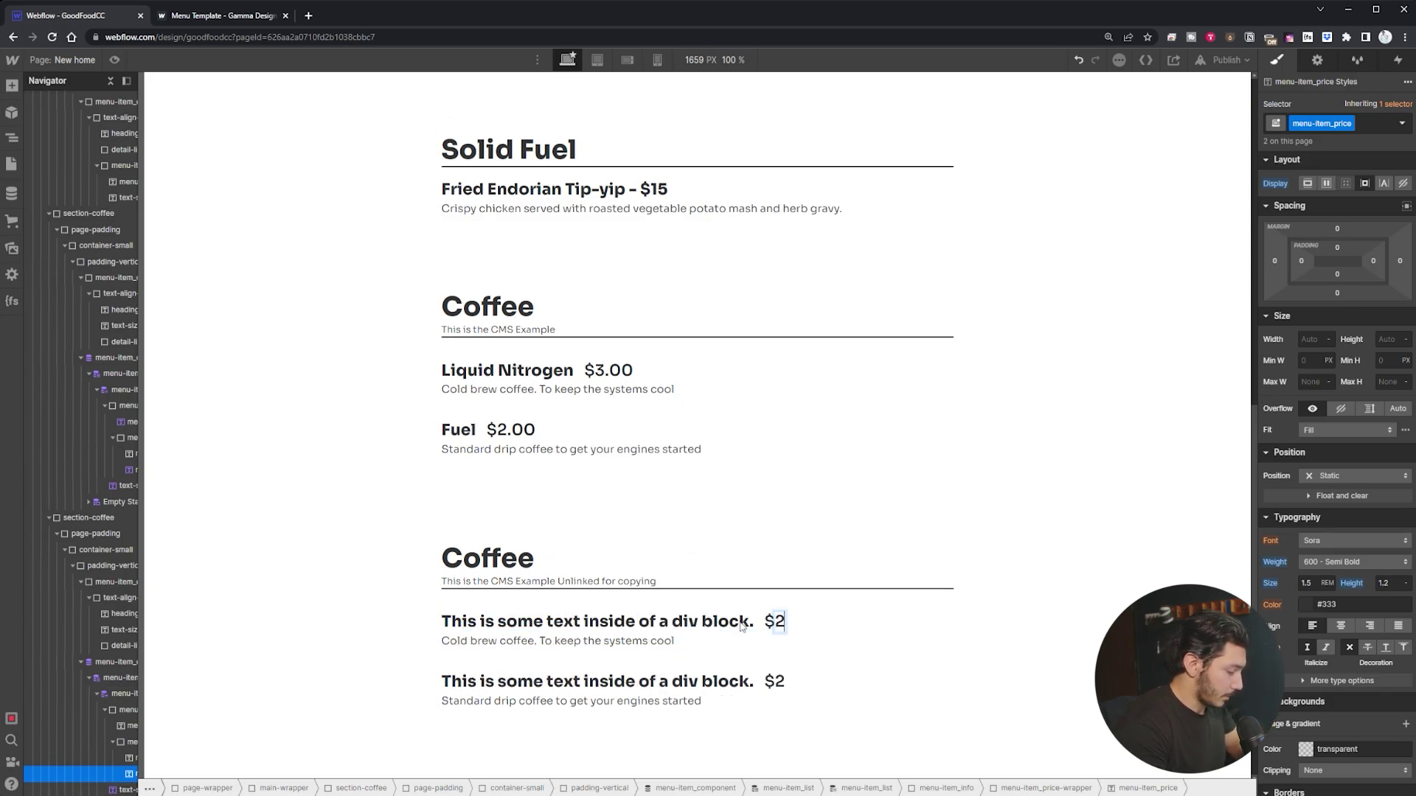
{"action": "type", "text": "00"}
{"action": "left_click", "coordinate": [660, 622]}
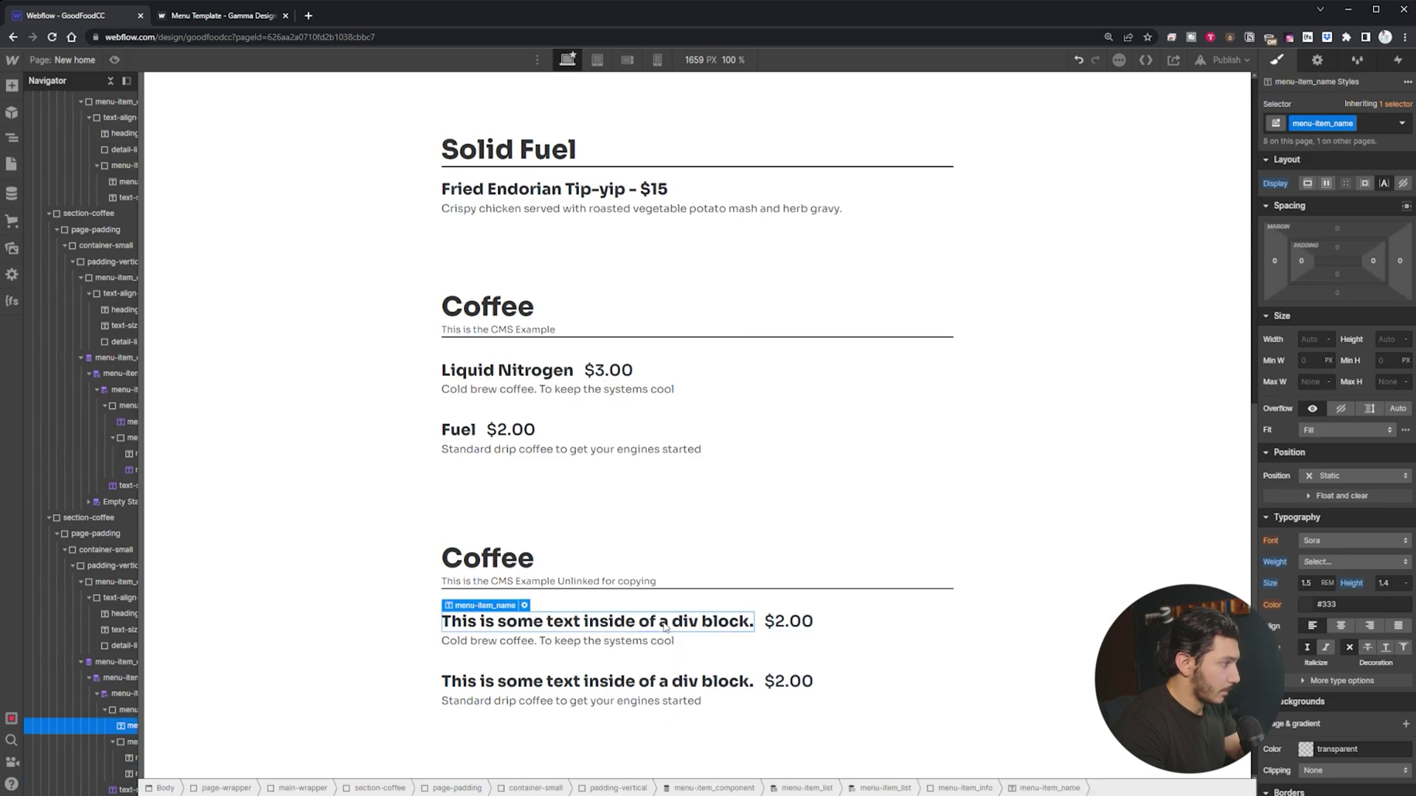
Step: Rename the item to 'Item Name', then unlink the description and change it to 'Link'
{"action": "double_click", "coordinate": [659, 622]}
{"action": "type", "text": "I"}
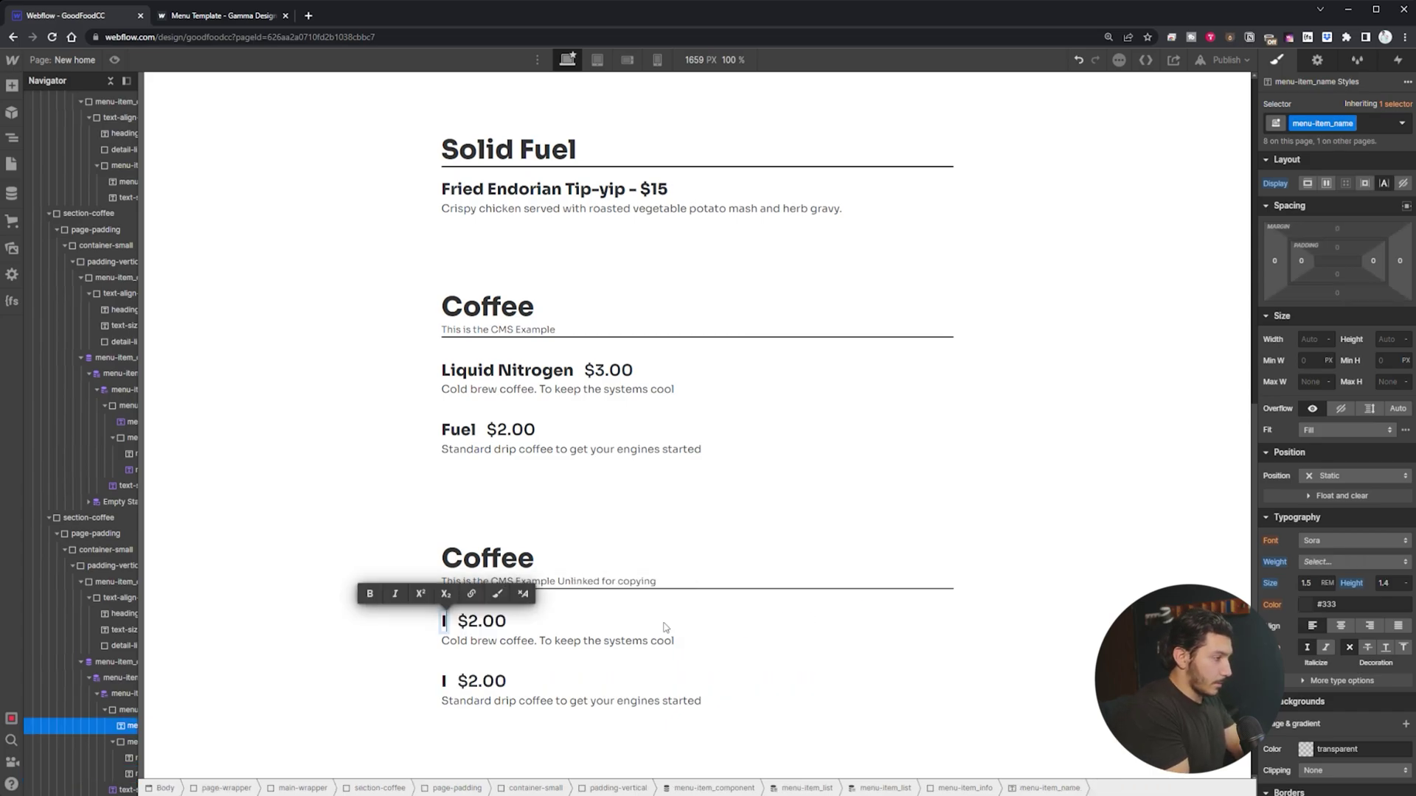
{"action": "type", "text": "tem Name"}
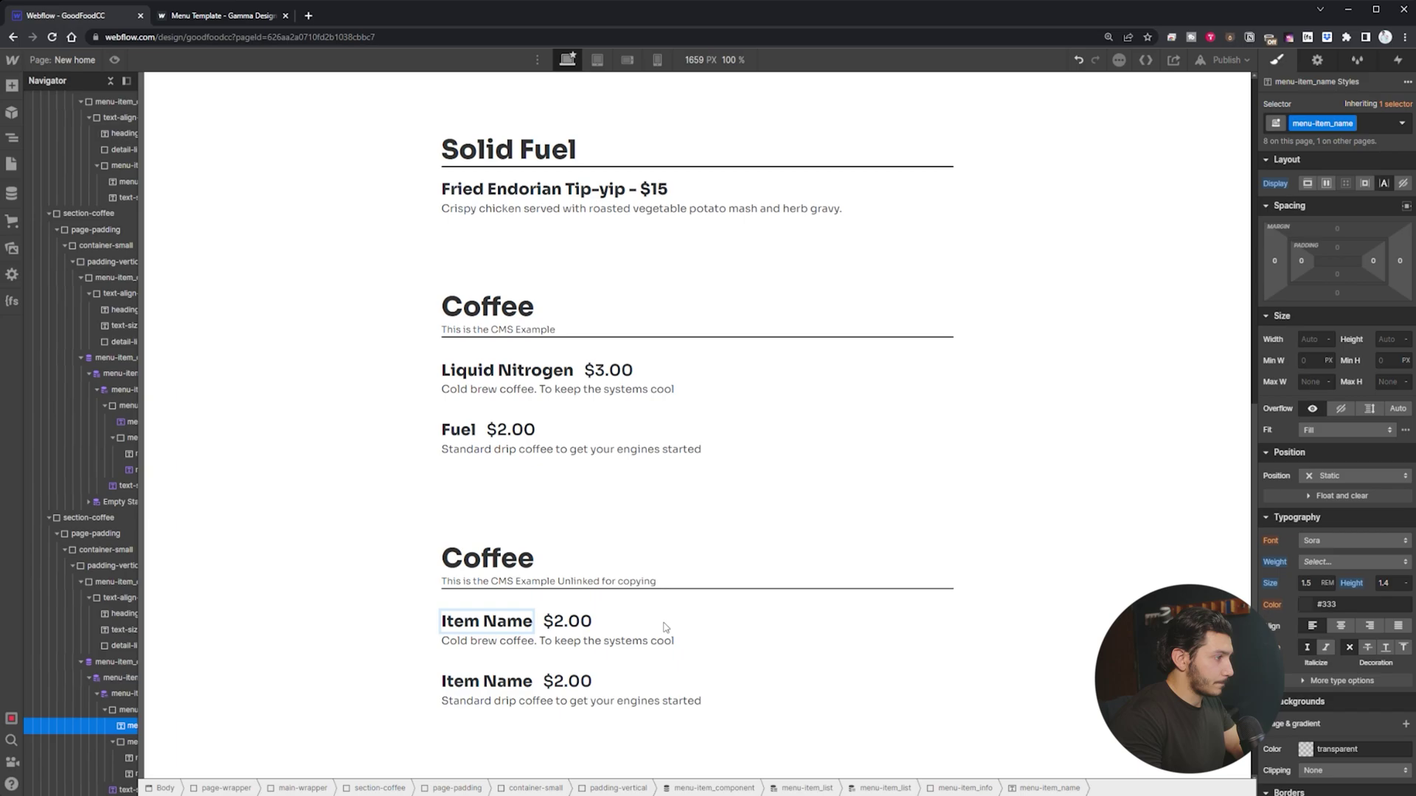
{"action": "left_click", "coordinate": [644, 641]}
{"action": "left_click", "coordinate": [522, 627]}
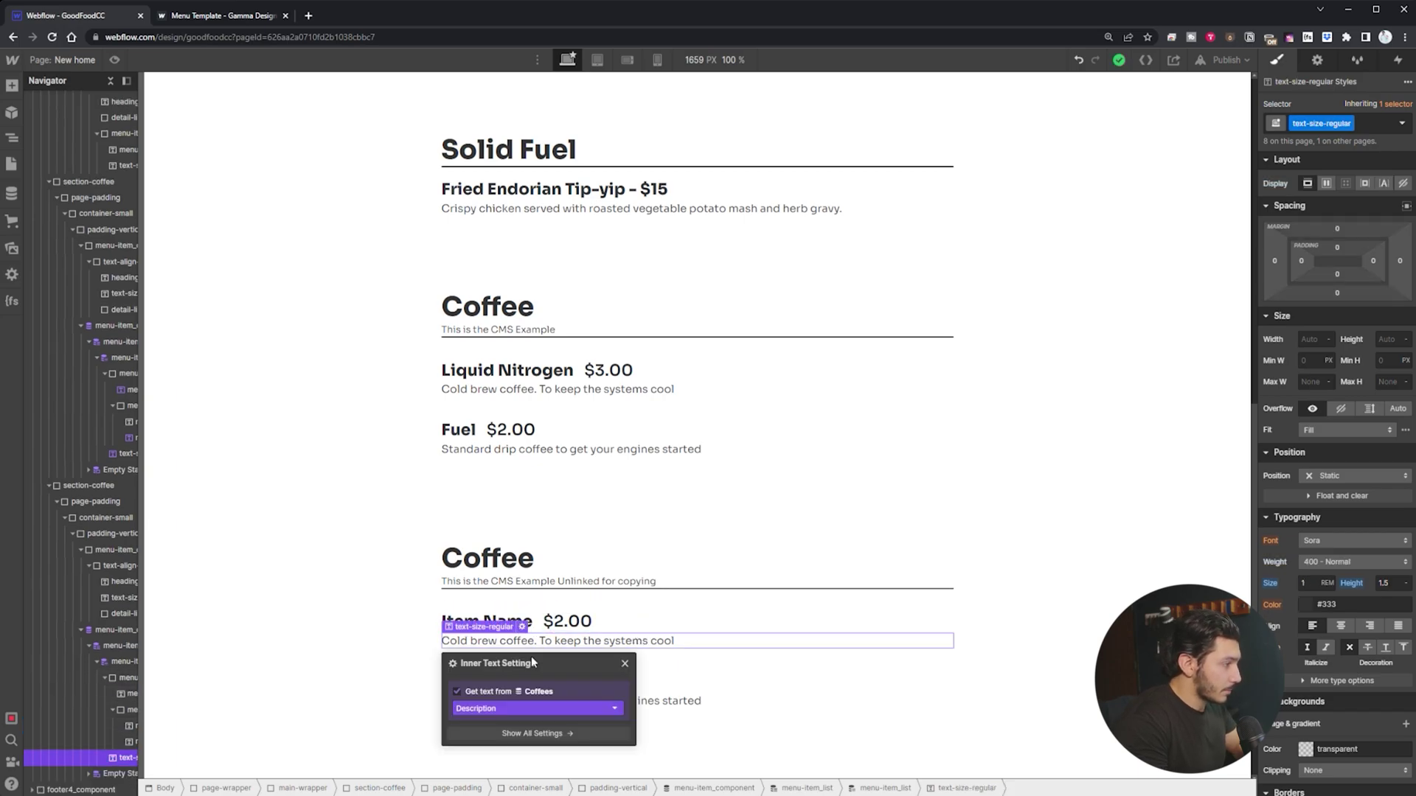
{"action": "left_click", "coordinate": [456, 692]}
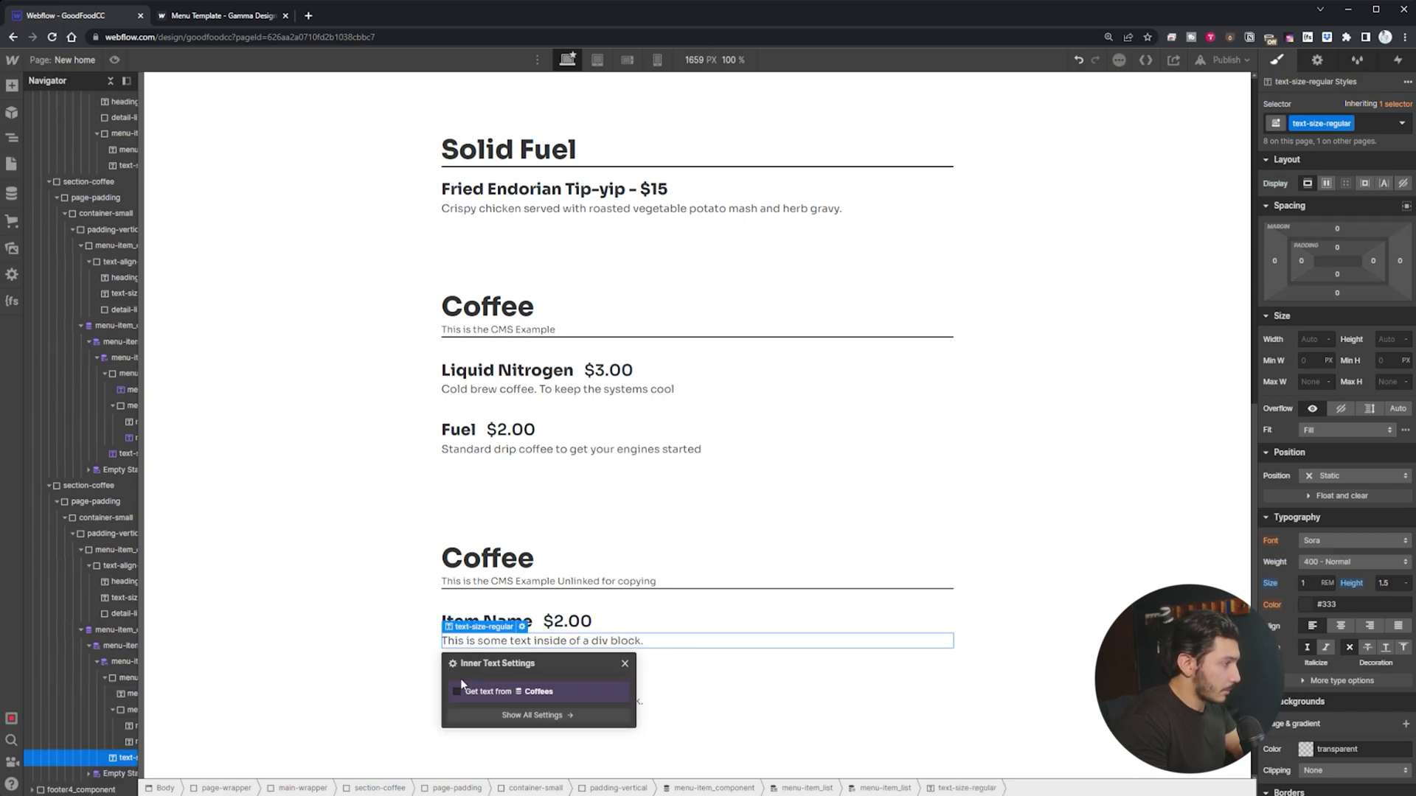
{"action": "double_click", "coordinate": [512, 641]}
{"action": "type", "text": "Link d"}
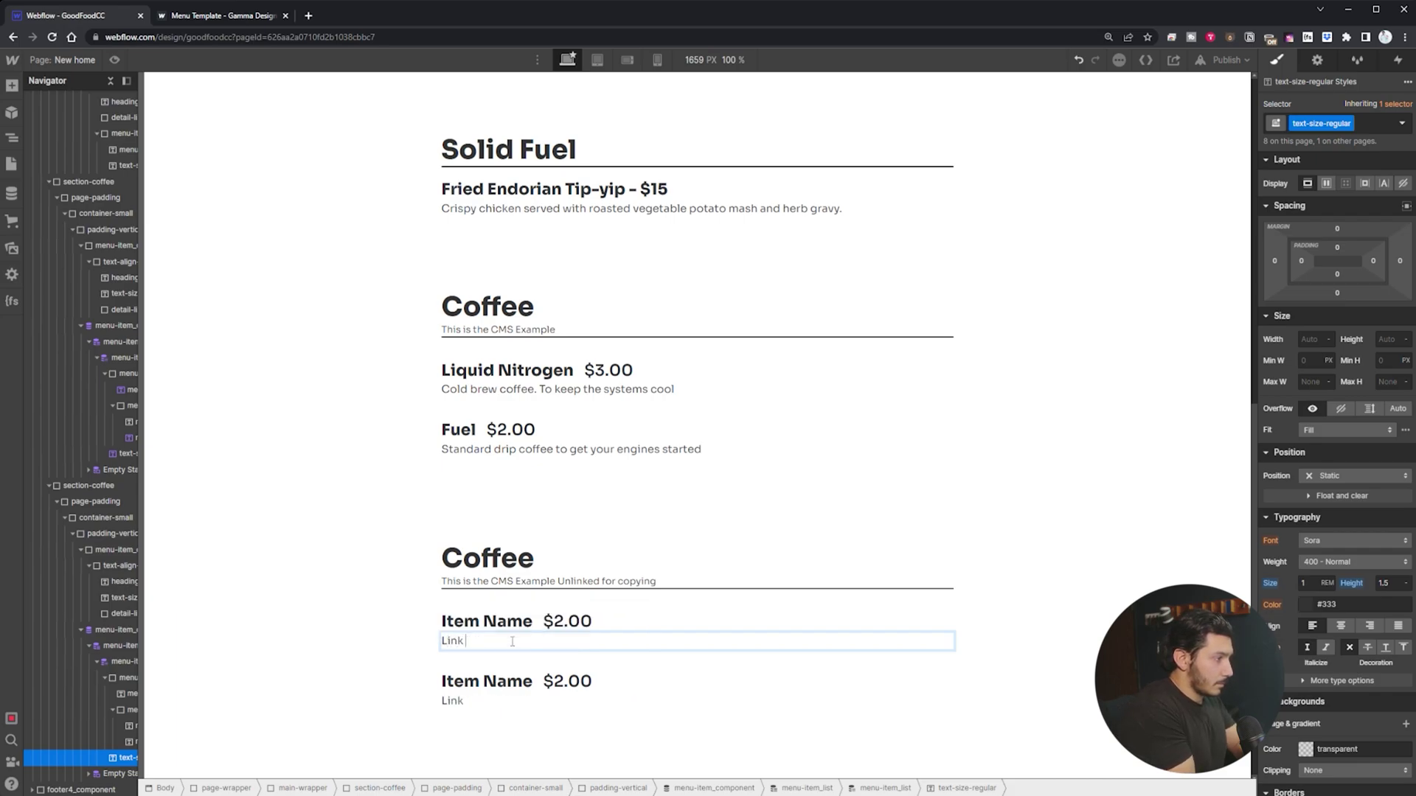
{"action": "type", "text": "escription here"}
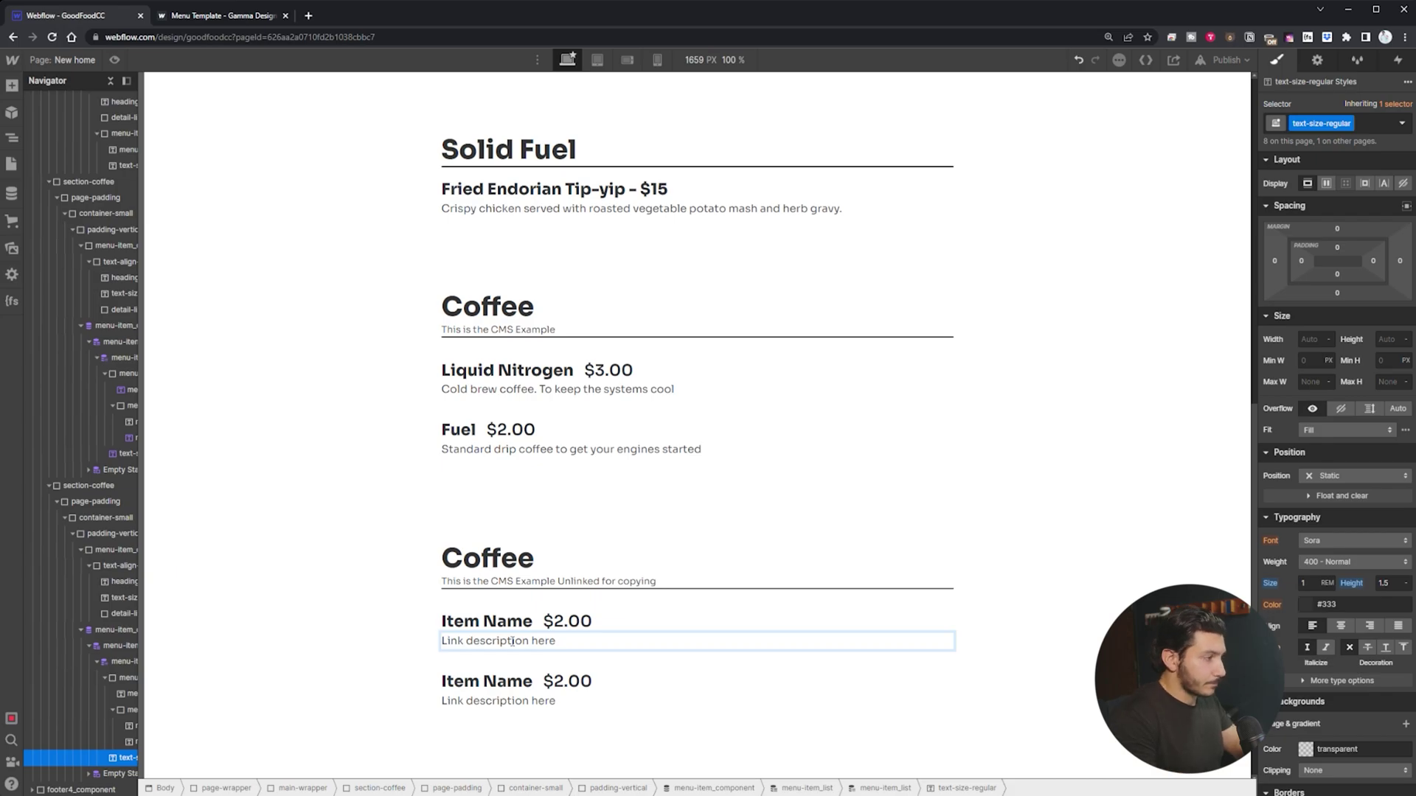
Step: Finish the 'Link description here' text and inspect the unlinked Coffee list's settings
{"action": "left_click", "coordinate": [373, 760]}
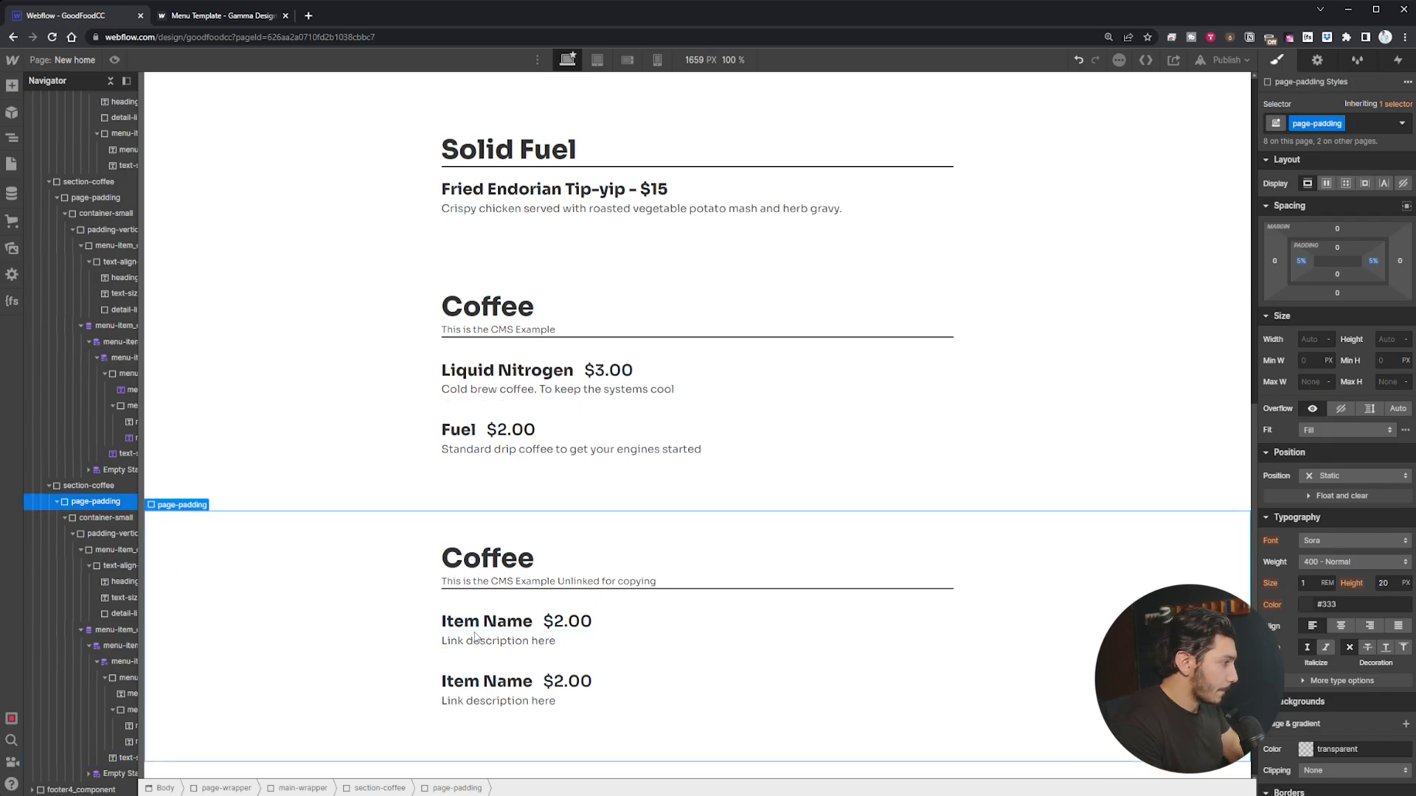
{"action": "left_click", "coordinate": [627, 598]}
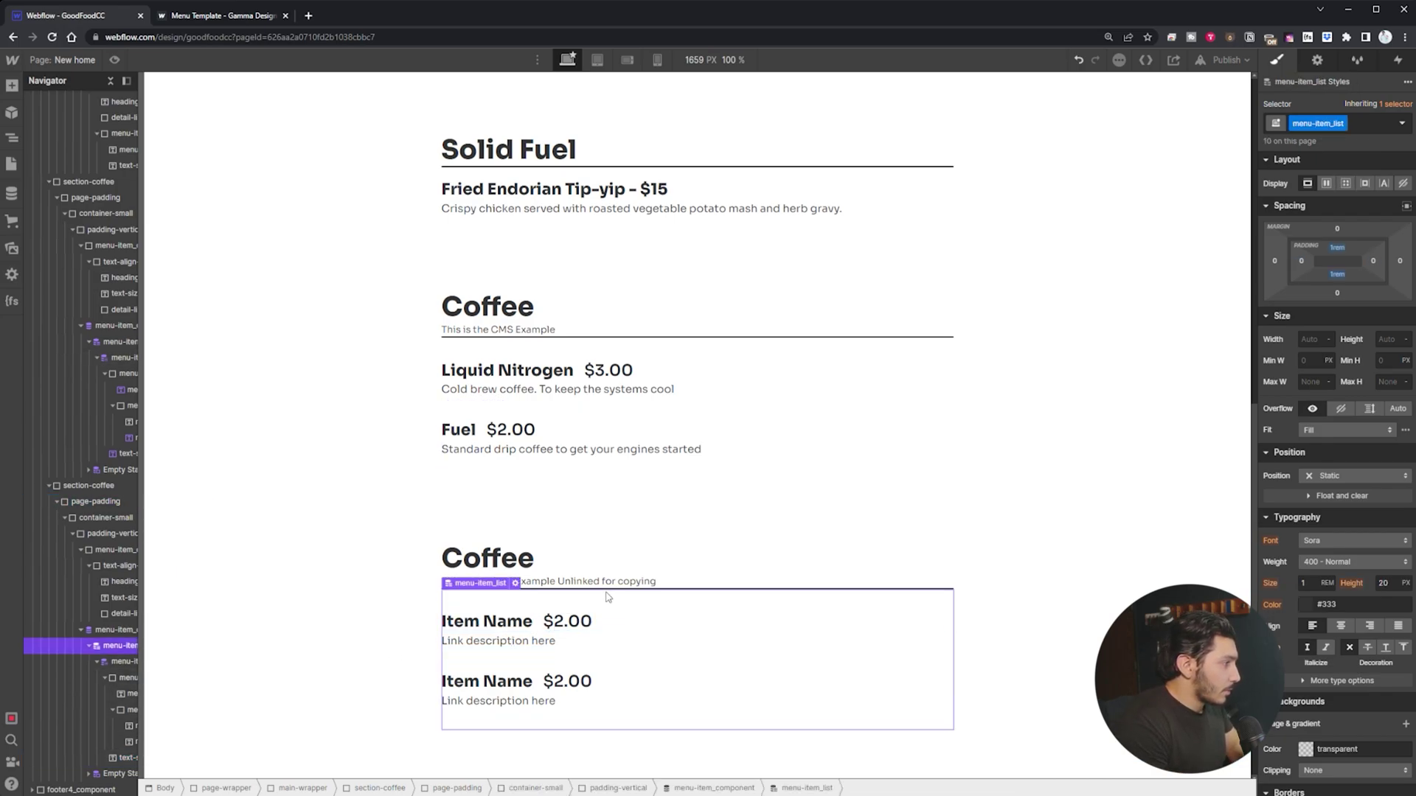
{"action": "left_click", "coordinate": [514, 584]}
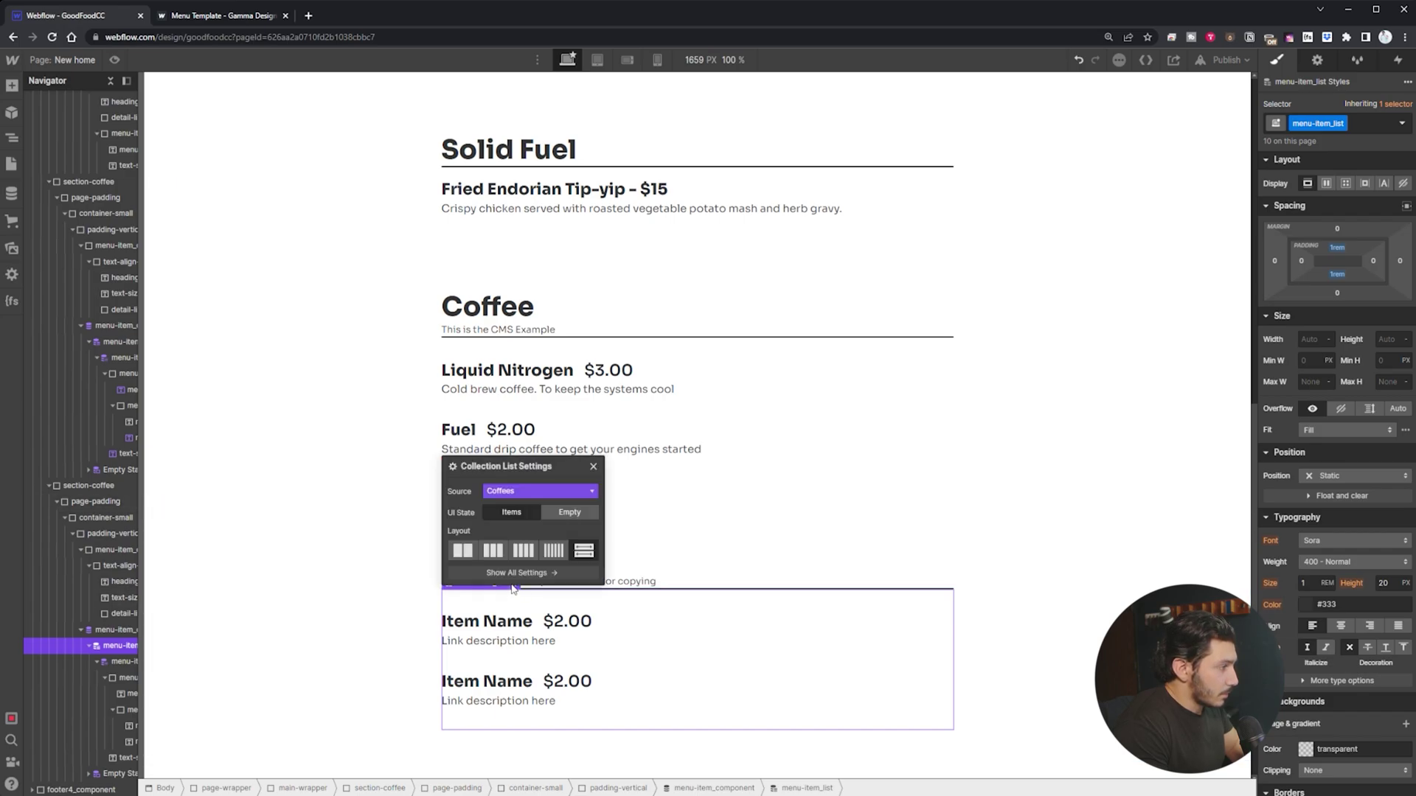
{"action": "left_click", "coordinate": [264, 554]}
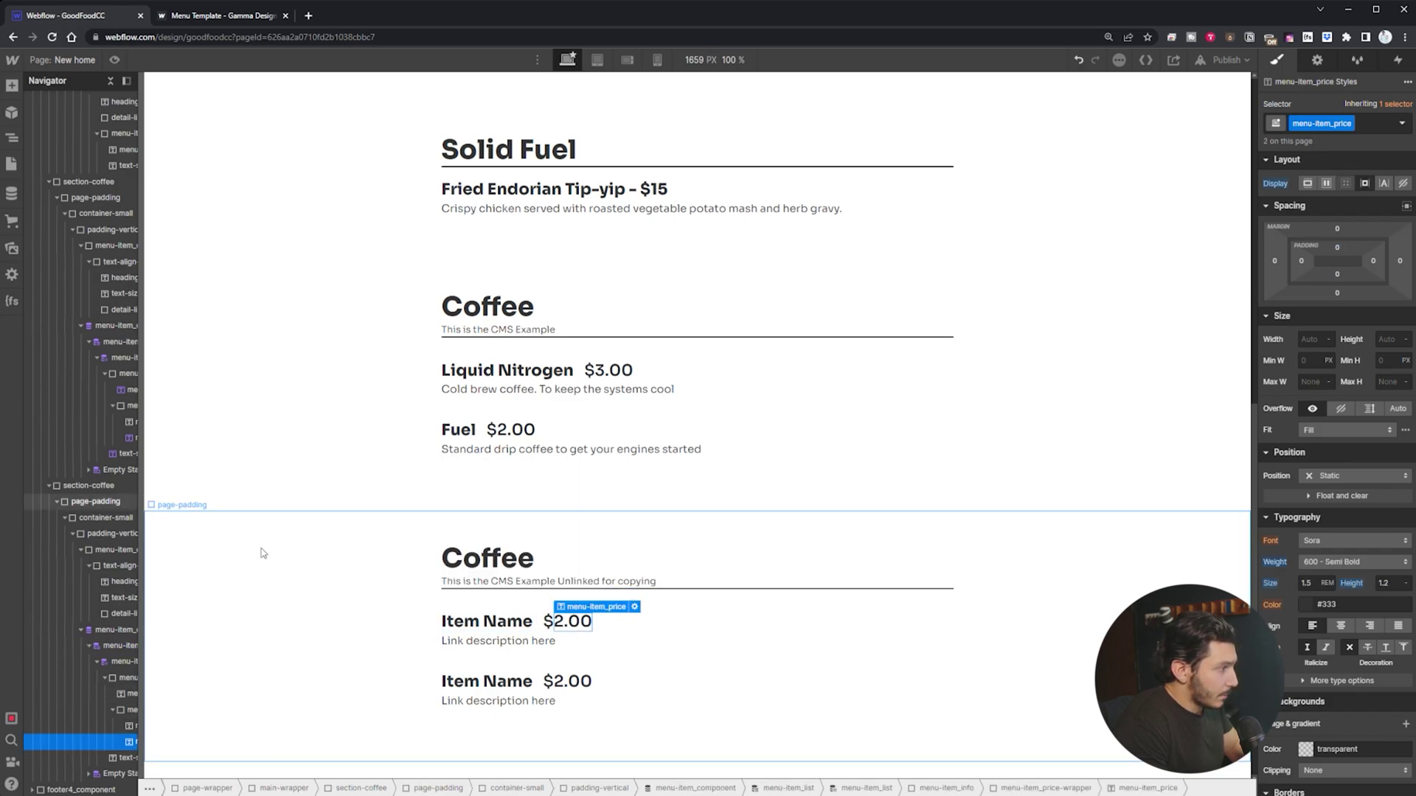
Step: Confirm the unlinked Coffee Collection List still sources the Coffees collection
{"action": "left_click", "coordinate": [521, 604]}
{"action": "left_click", "coordinate": [119, 631]}
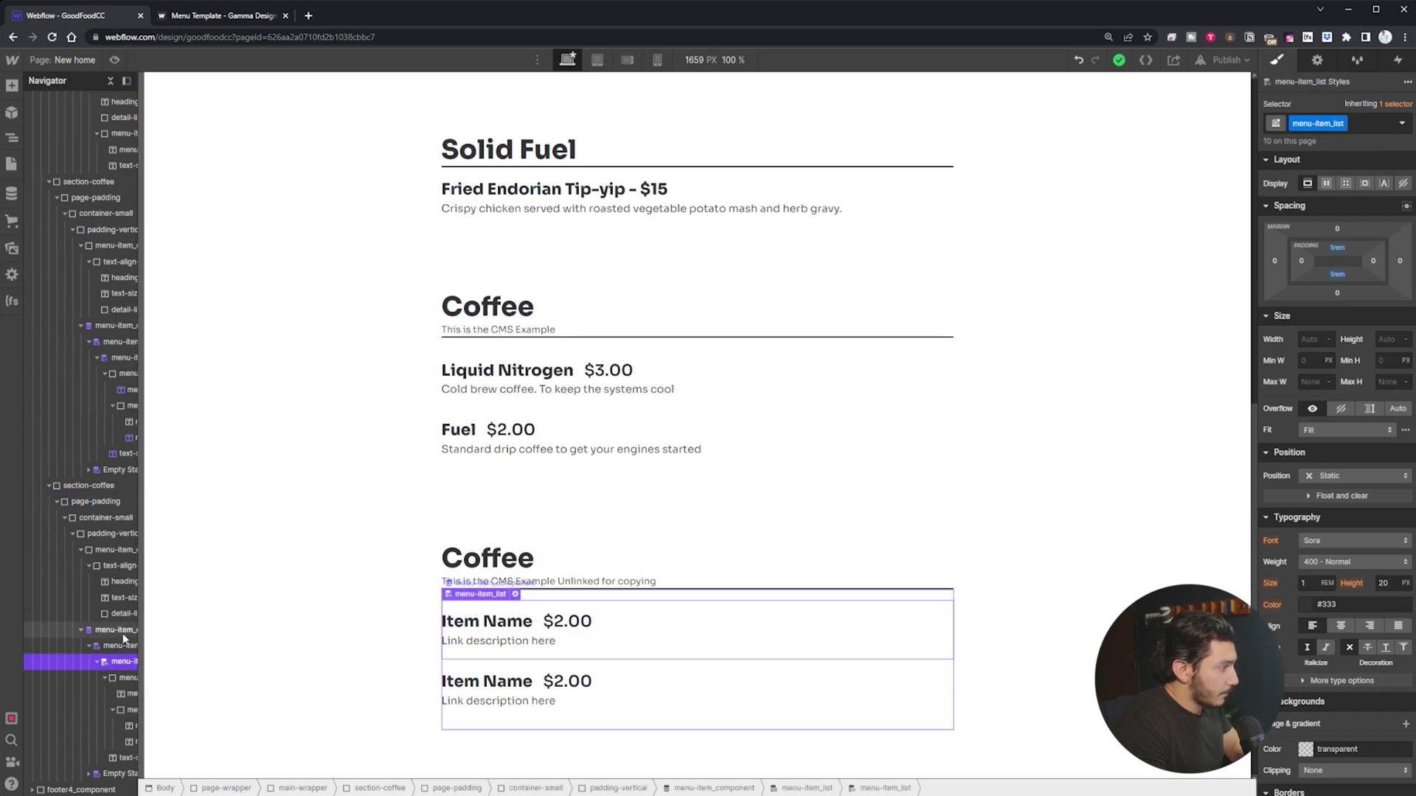
{"action": "left_click_drag", "start_coordinate": [144, 631], "coordinate": [217, 638]}
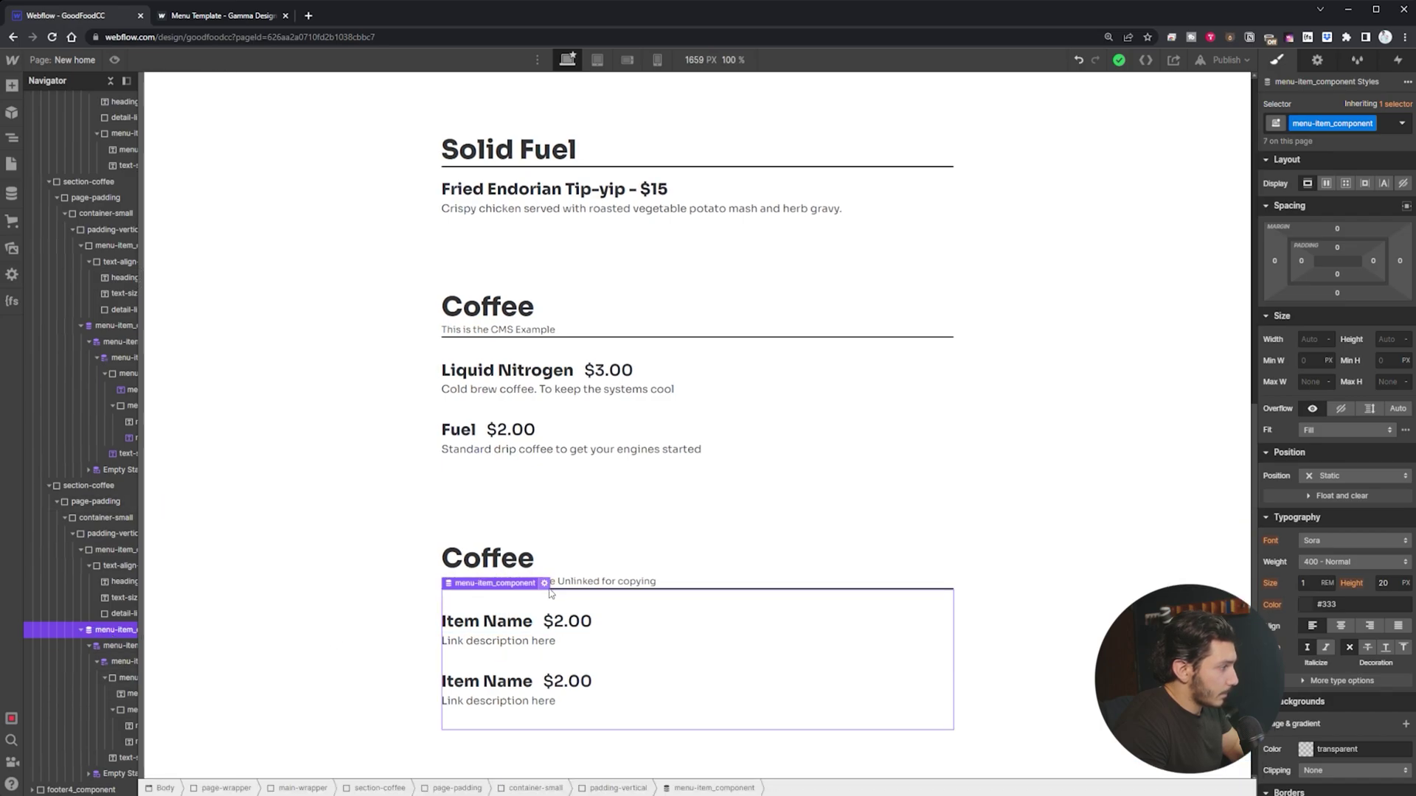
{"action": "left_click", "coordinate": [542, 583]}
{"action": "left_click", "coordinate": [527, 493]}
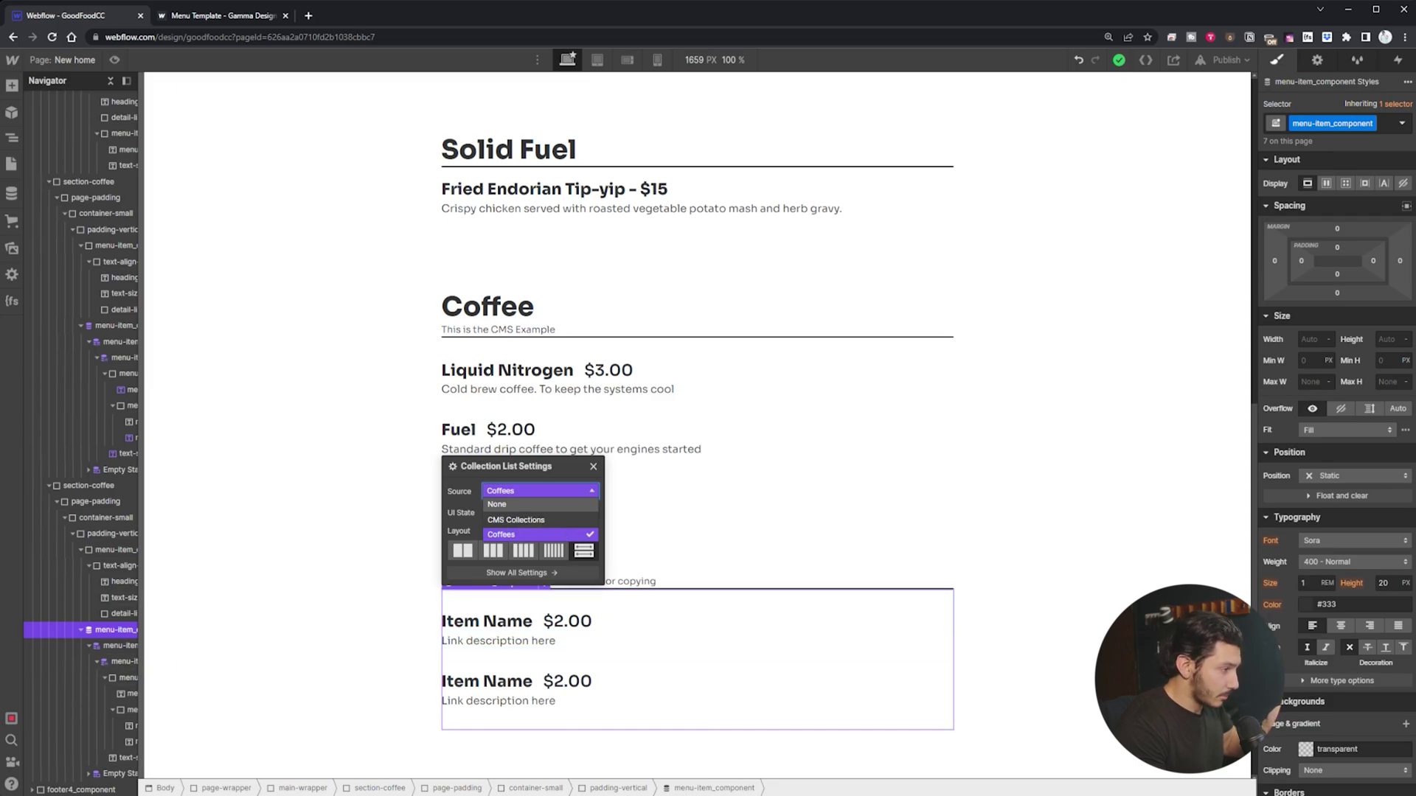
{"action": "left_click", "coordinate": [652, 616]}
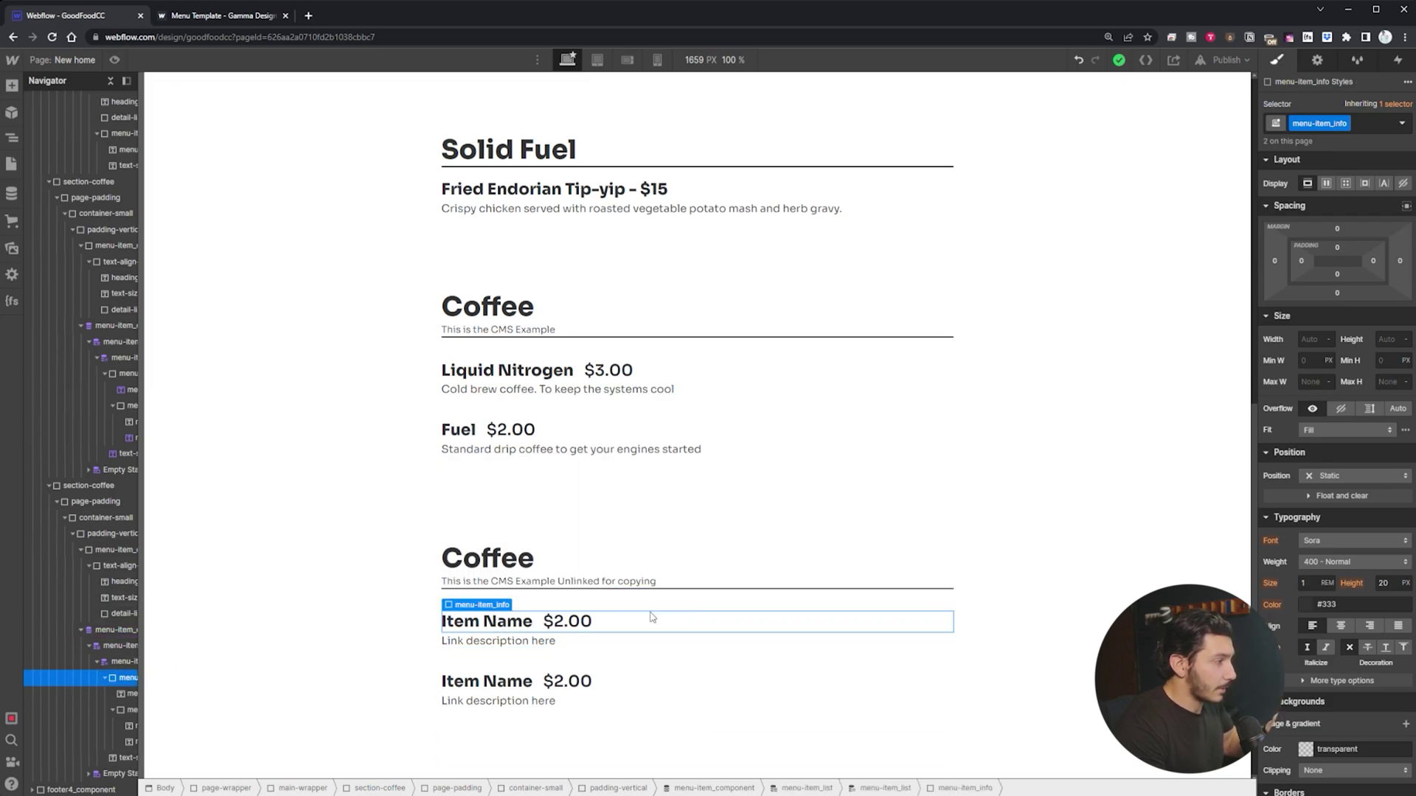
{"action": "key", "text": "ctrl+Up"}
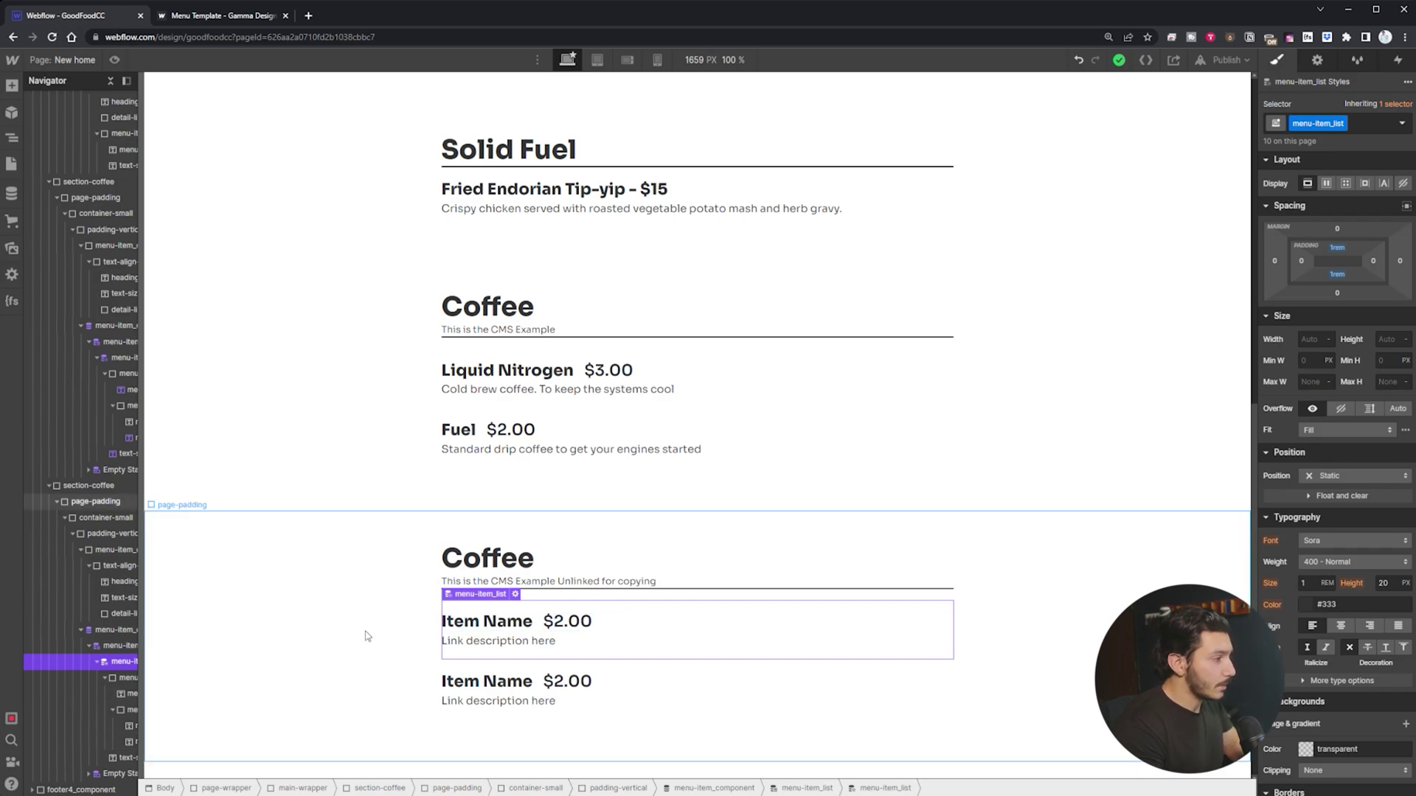
{"action": "left_click", "coordinate": [487, 622]}
{"action": "left_click", "coordinate": [525, 607]}
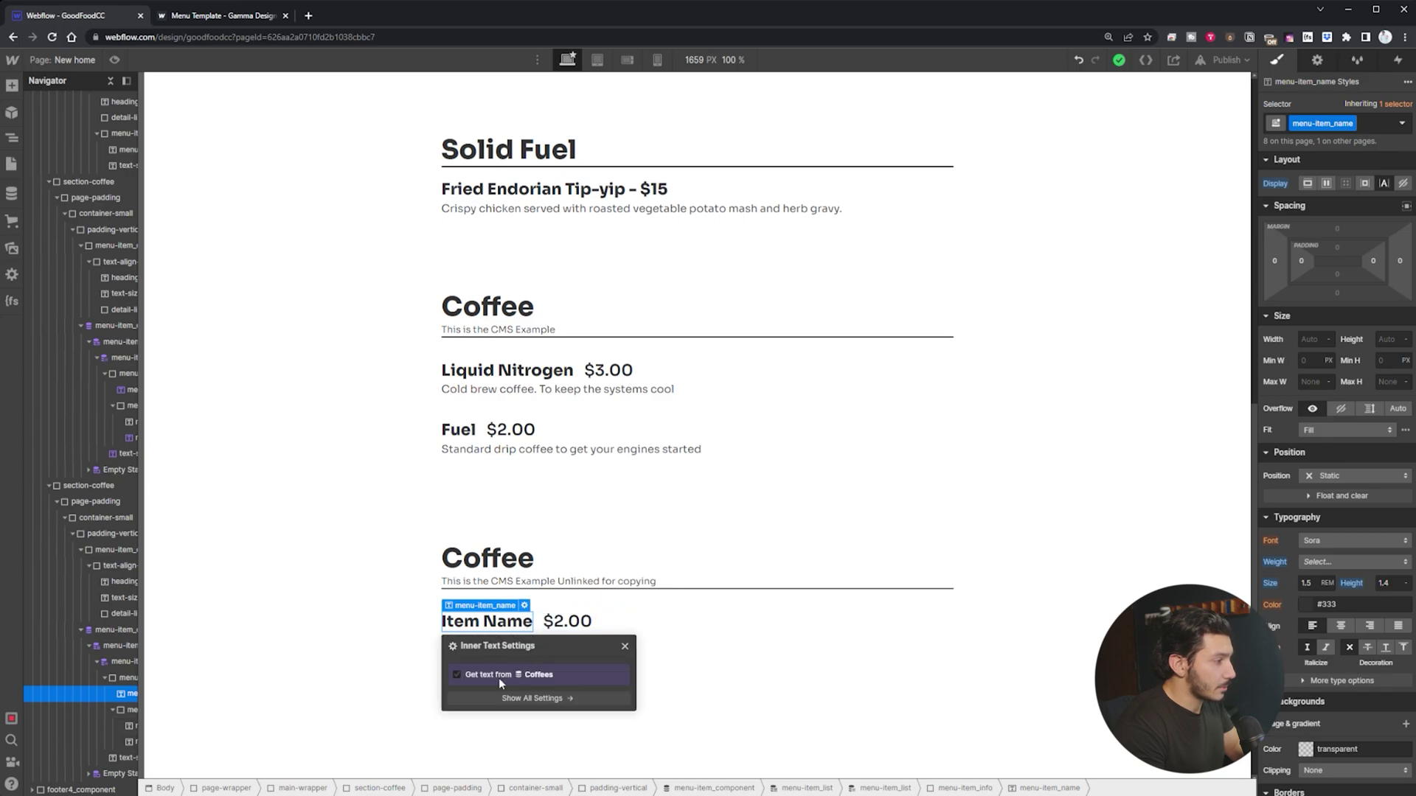
{"action": "left_click", "coordinate": [486, 675]}
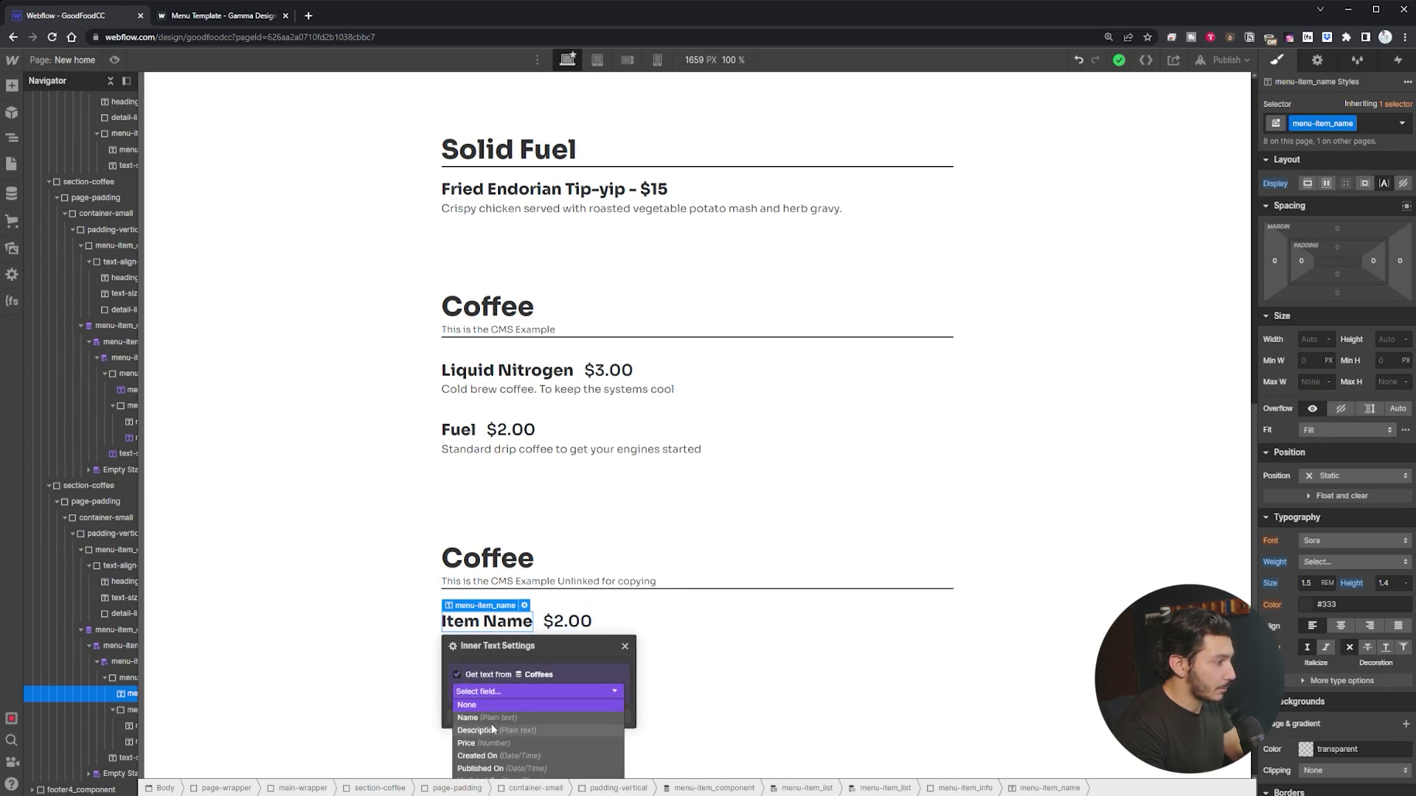
{"action": "left_click", "coordinate": [769, 665]}
{"action": "left_click", "coordinate": [570, 622]}
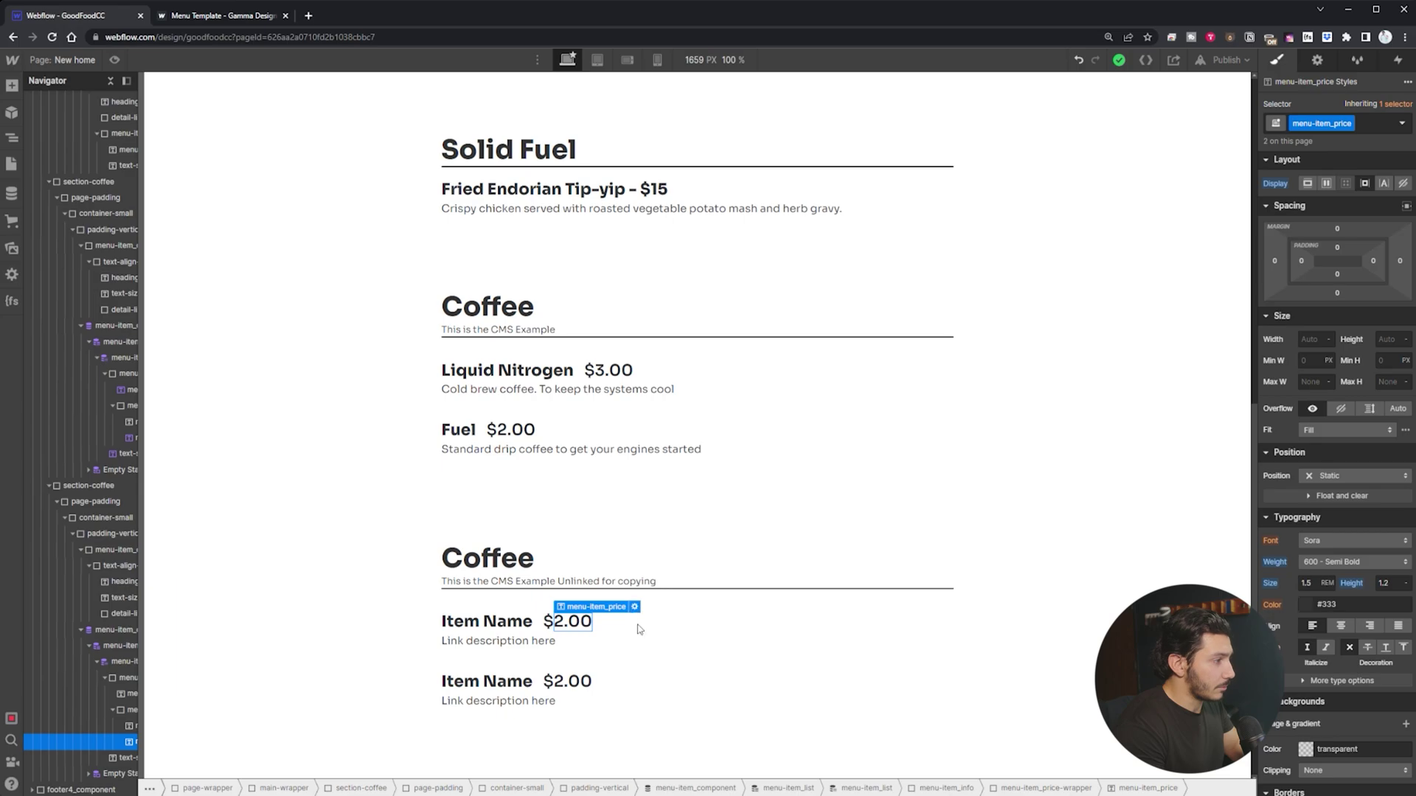
{"action": "left_click", "coordinate": [622, 653]}
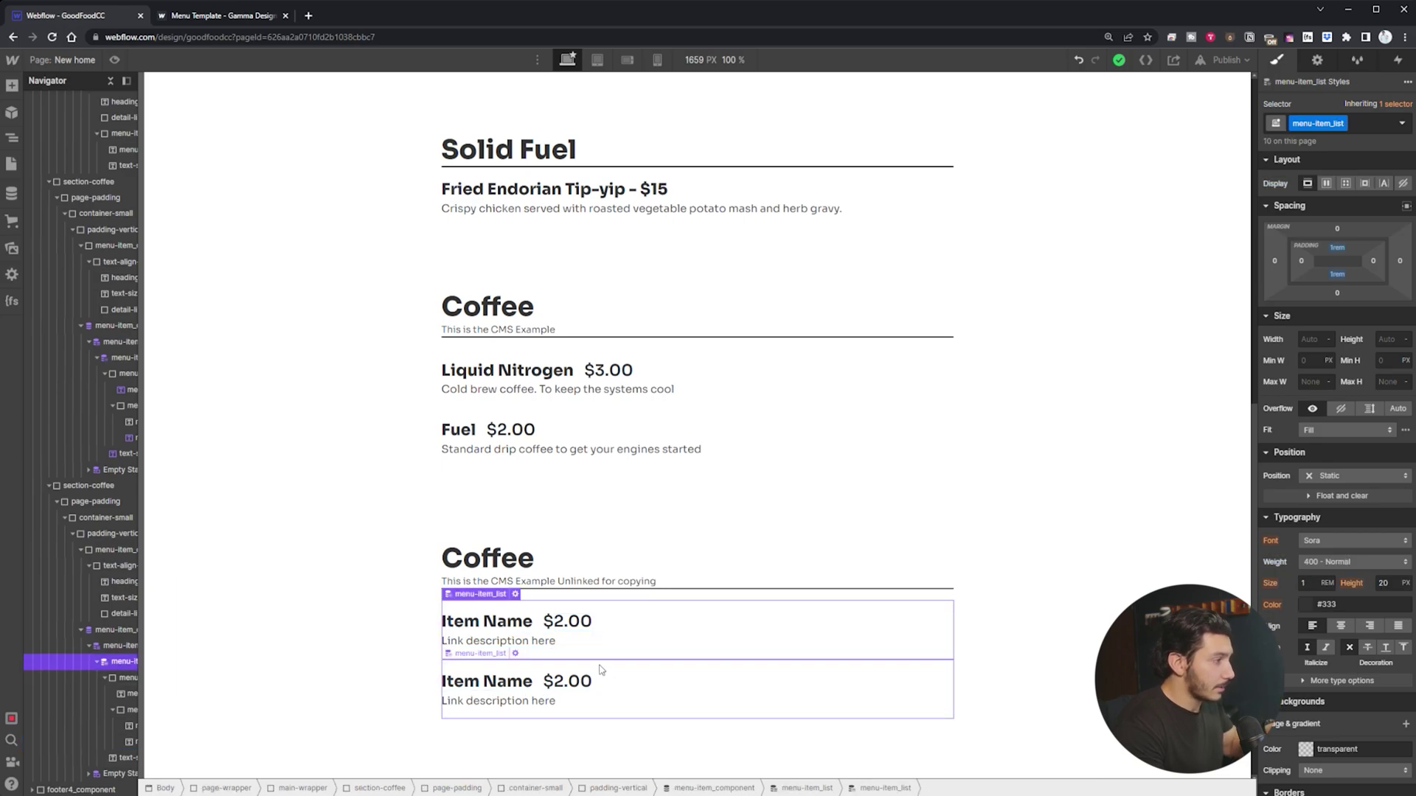
{"action": "left_click", "coordinate": [514, 596]}
{"action": "left_click", "coordinate": [532, 506]}
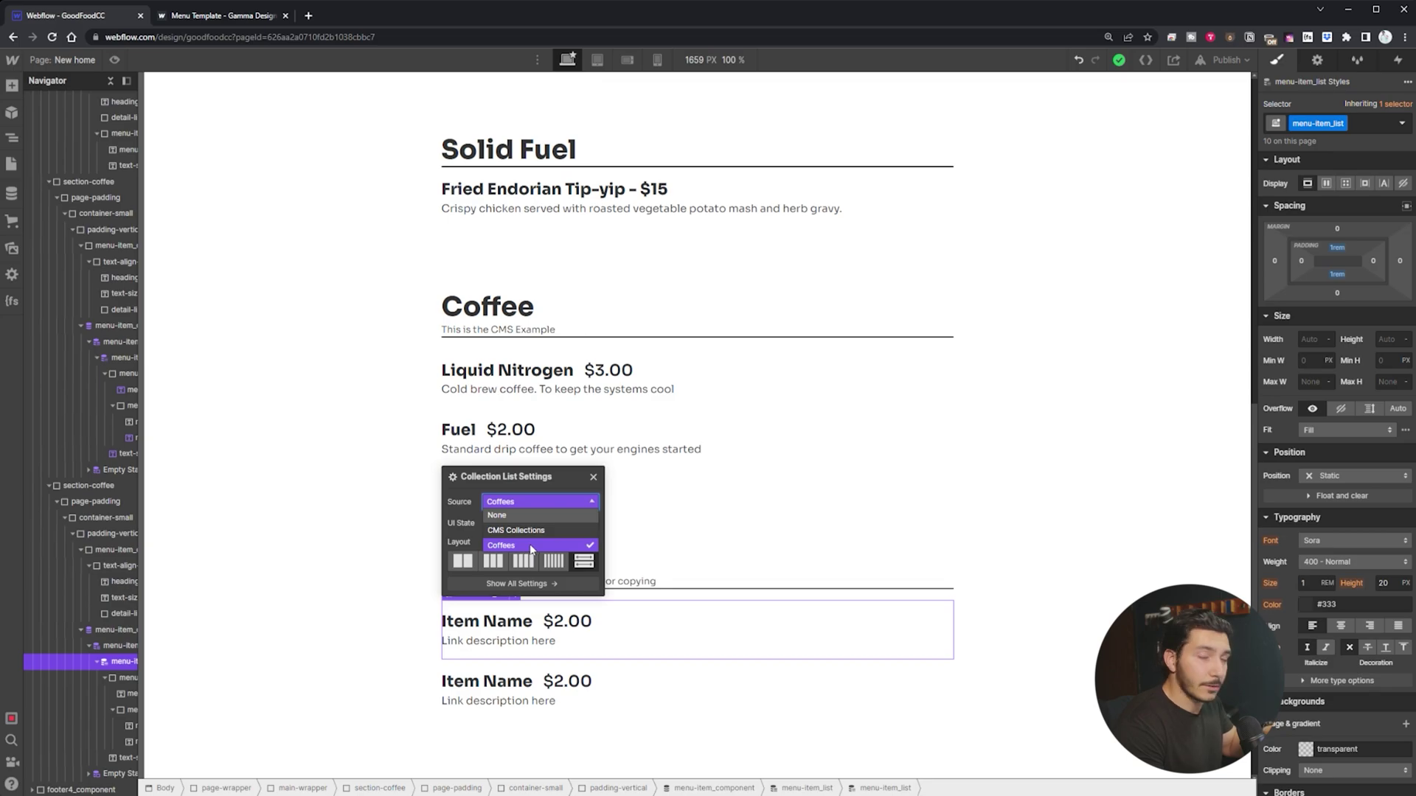
{"action": "left_click", "coordinate": [753, 570]}
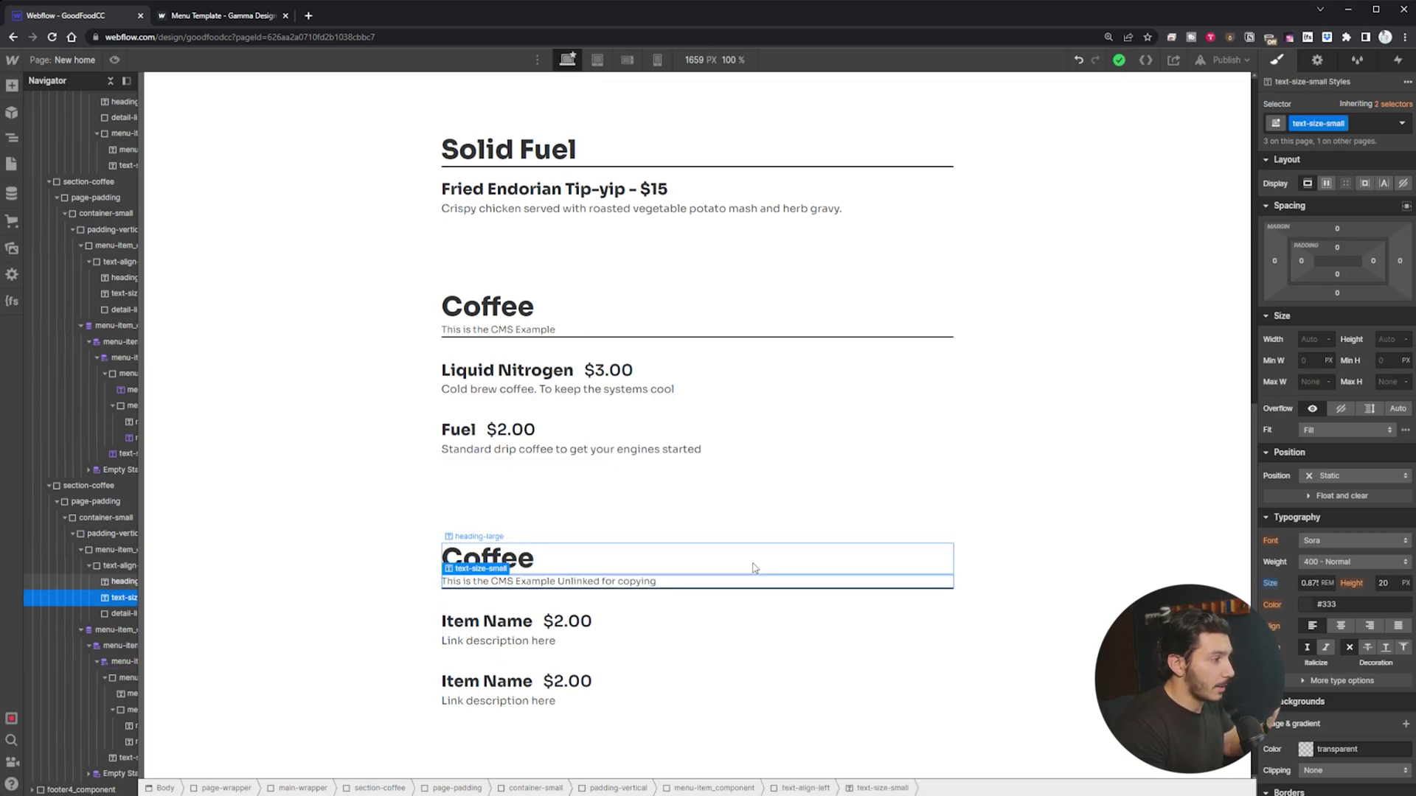
{"action": "left_click", "coordinate": [754, 569]}
{"action": "left_click", "coordinate": [714, 534]}
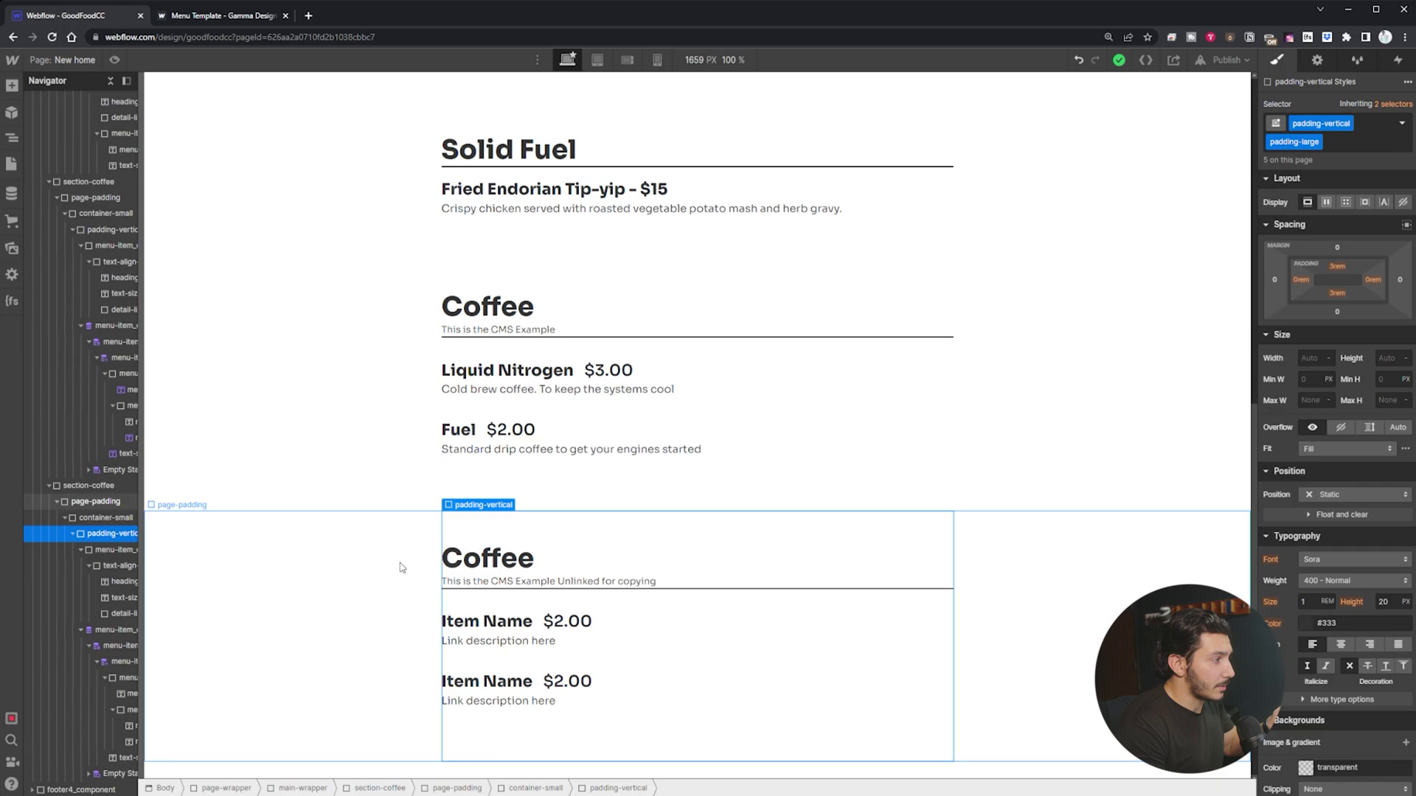
{"action": "left_click", "coordinate": [399, 568]}
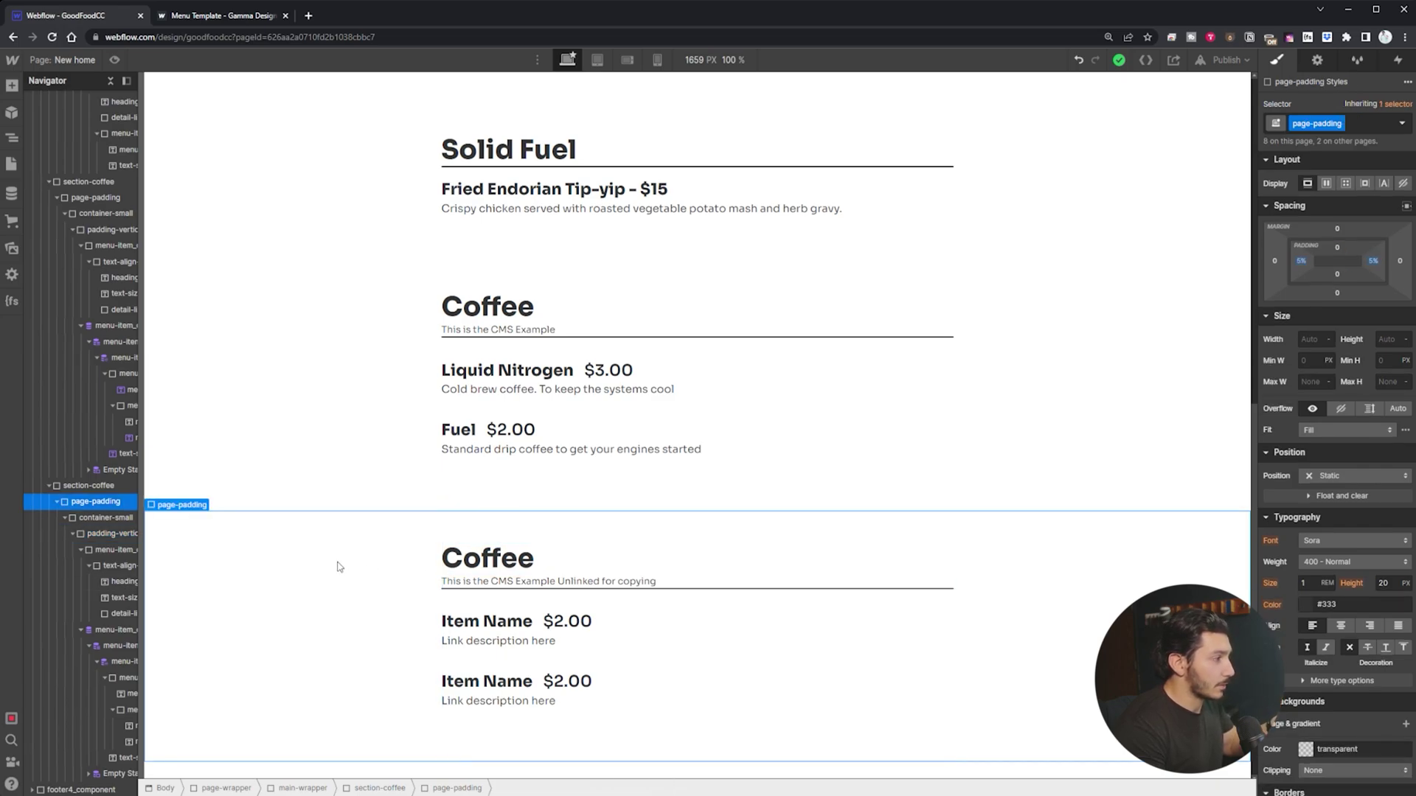
{"action": "scroll", "coordinate": [213, 535], "scroll_direction": "down", "scroll_amount": 3}
Step: Inspect the unlinked section wrapper, the Fuel Depot footer heading and footer menu links
{"action": "left_click", "coordinate": [418, 623]}
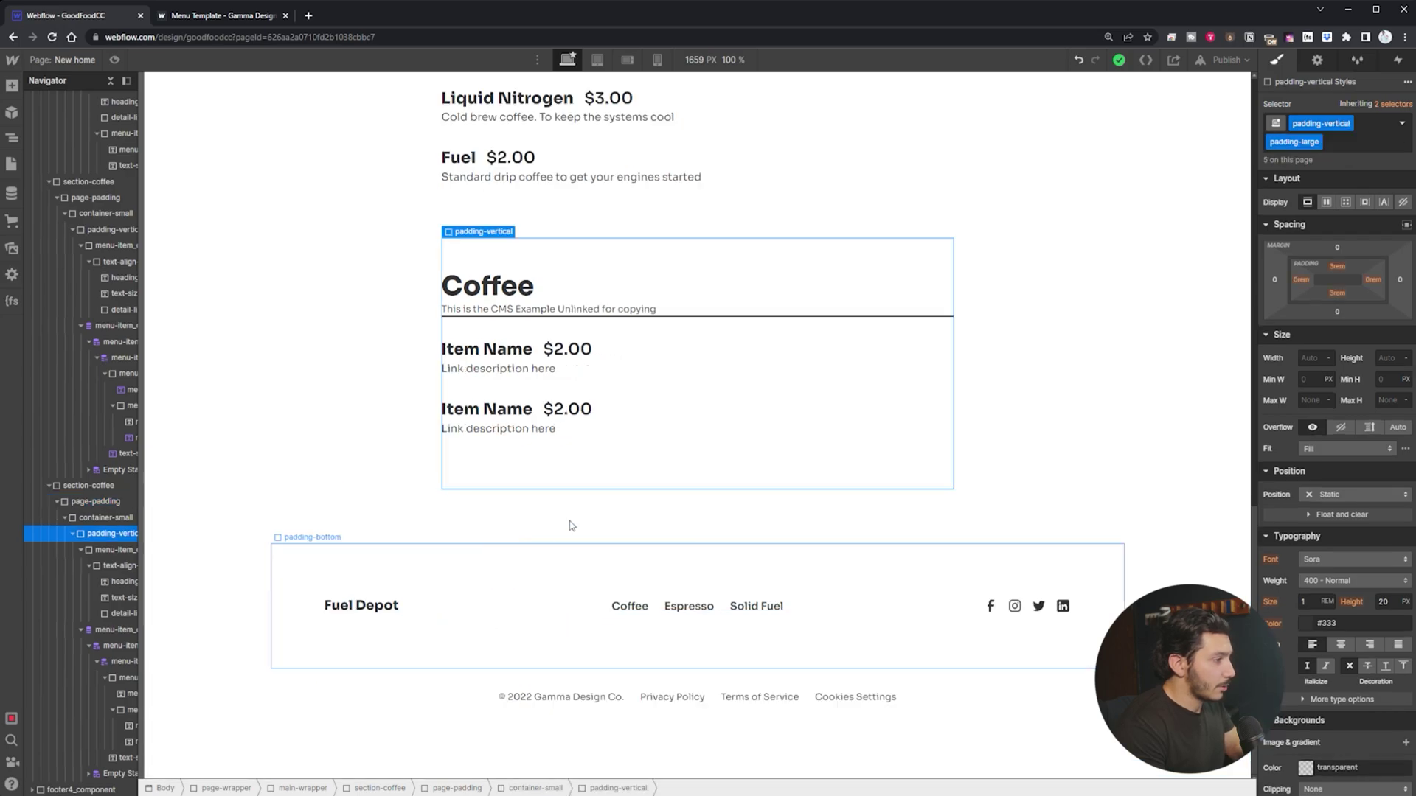
{"action": "left_click", "coordinate": [351, 613]}
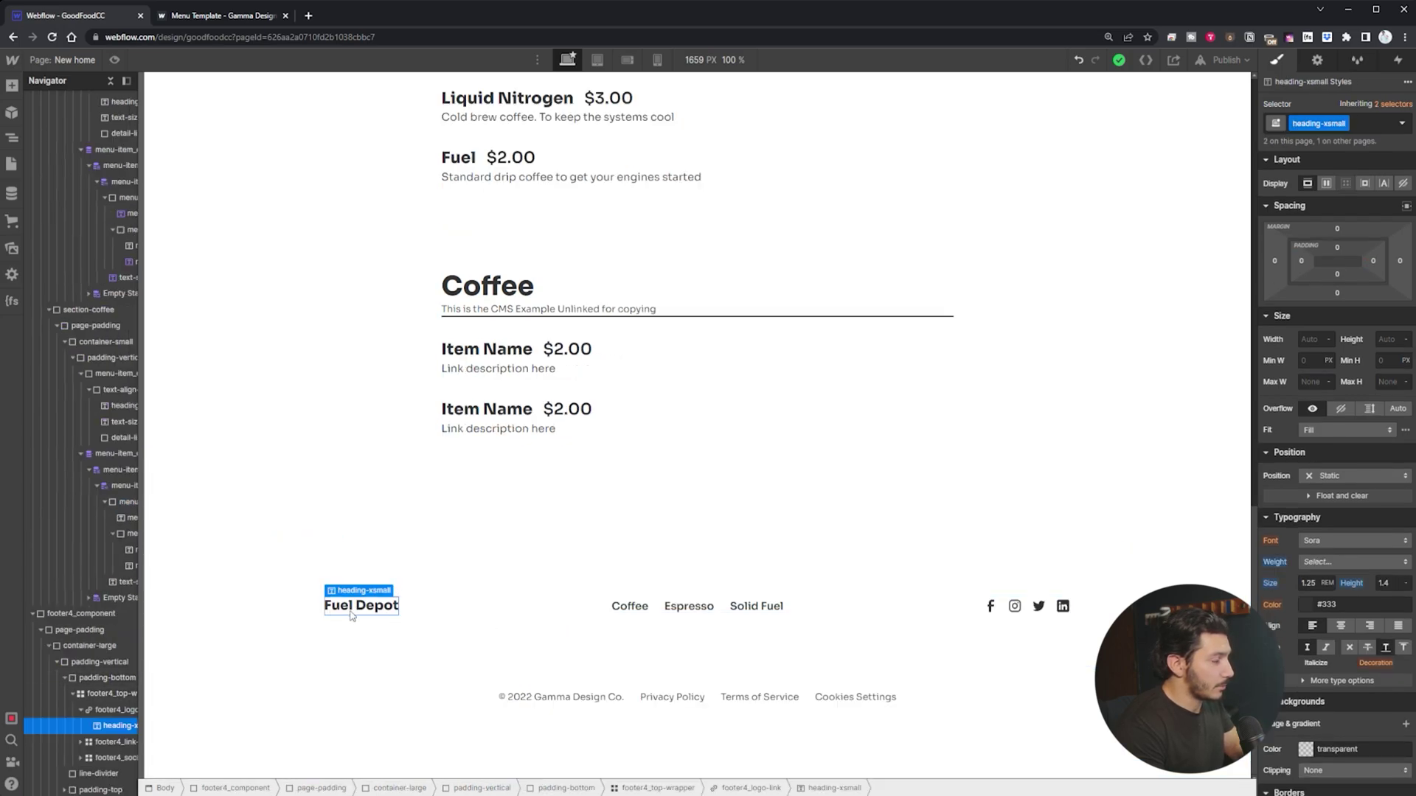
{"action": "left_click", "coordinate": [629, 609]}
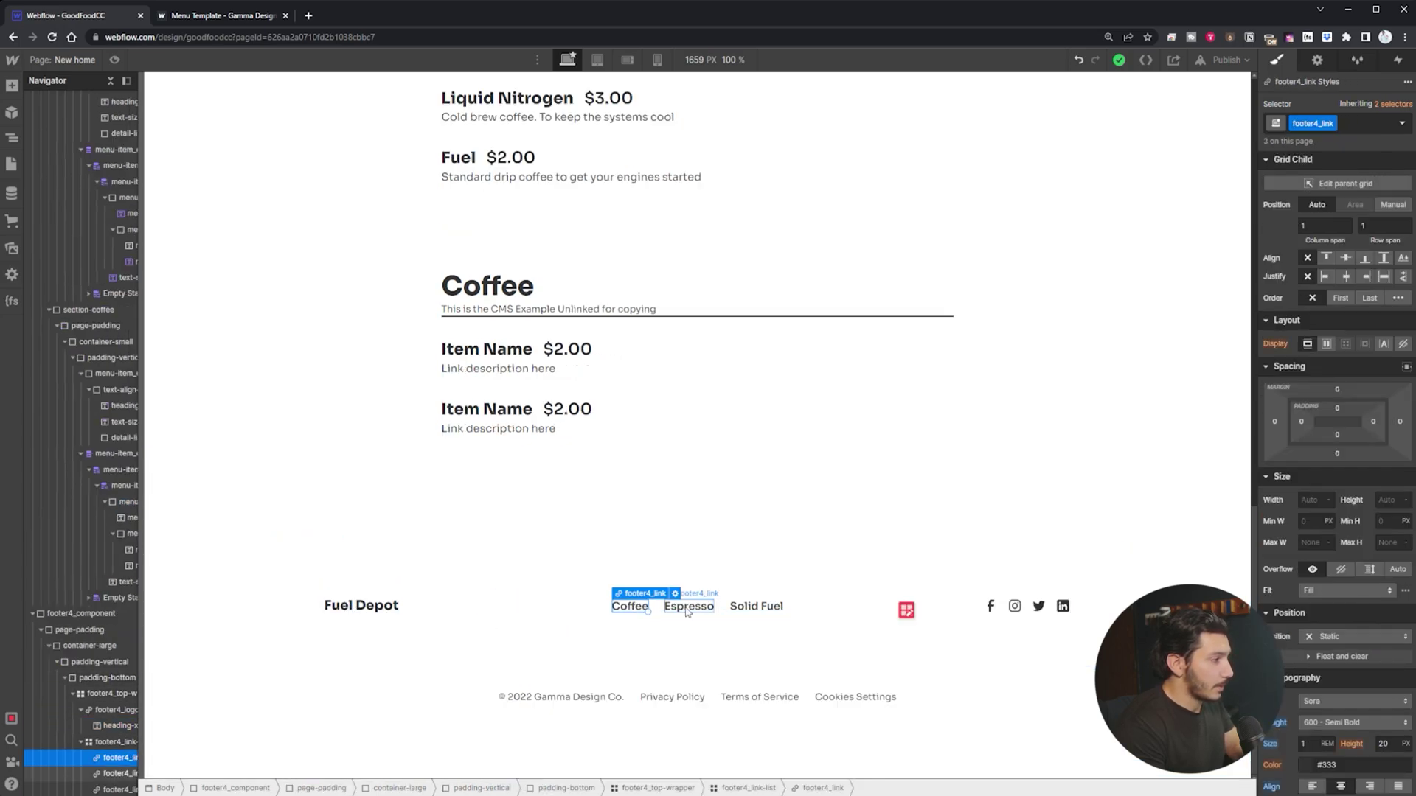
{"action": "left_click", "coordinate": [757, 607]}
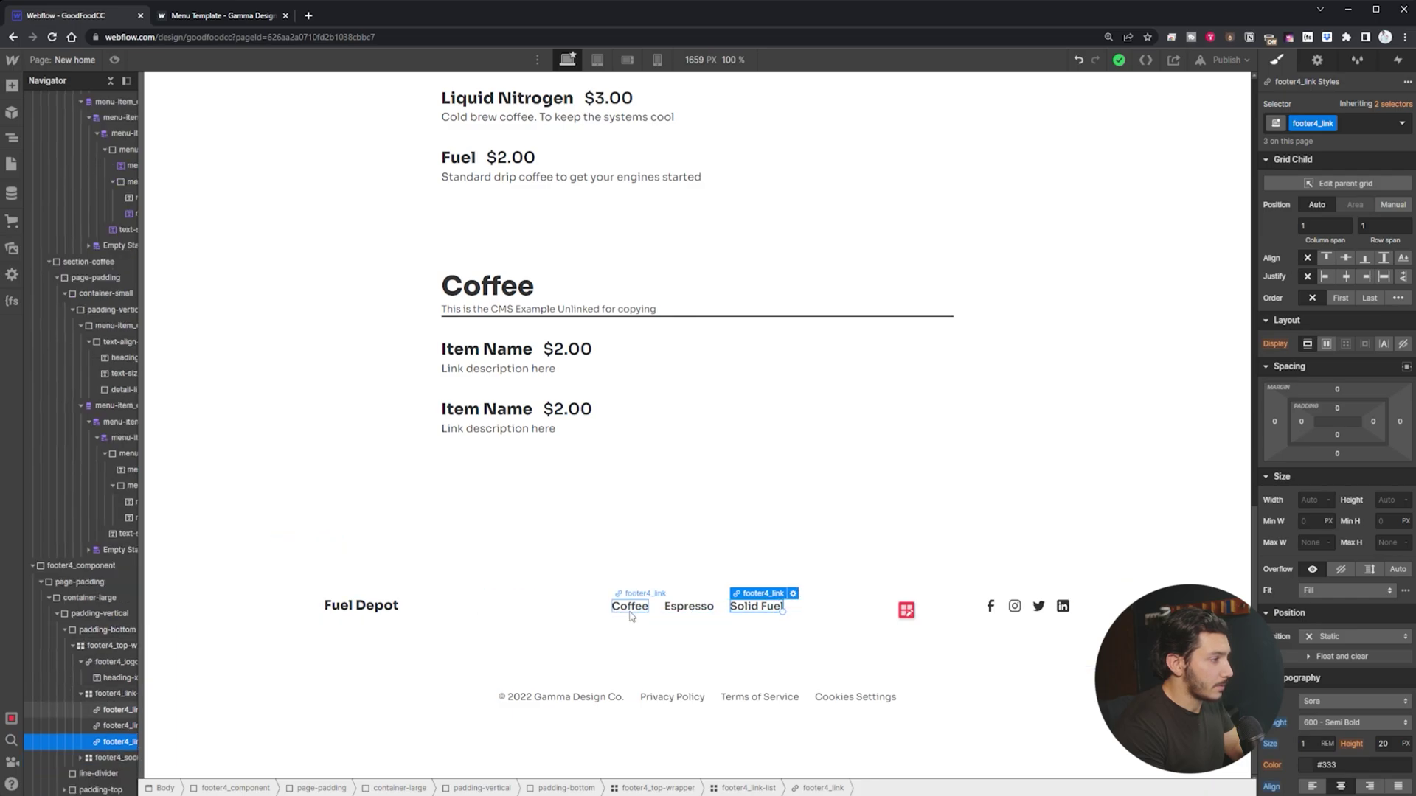
Step: Give the Coffee padding wrapper the ID 'coffee' and the Espresso wrapper 'espresso'
{"action": "left_click", "coordinate": [355, 356]}
{"action": "left_click", "coordinate": [1316, 59]}
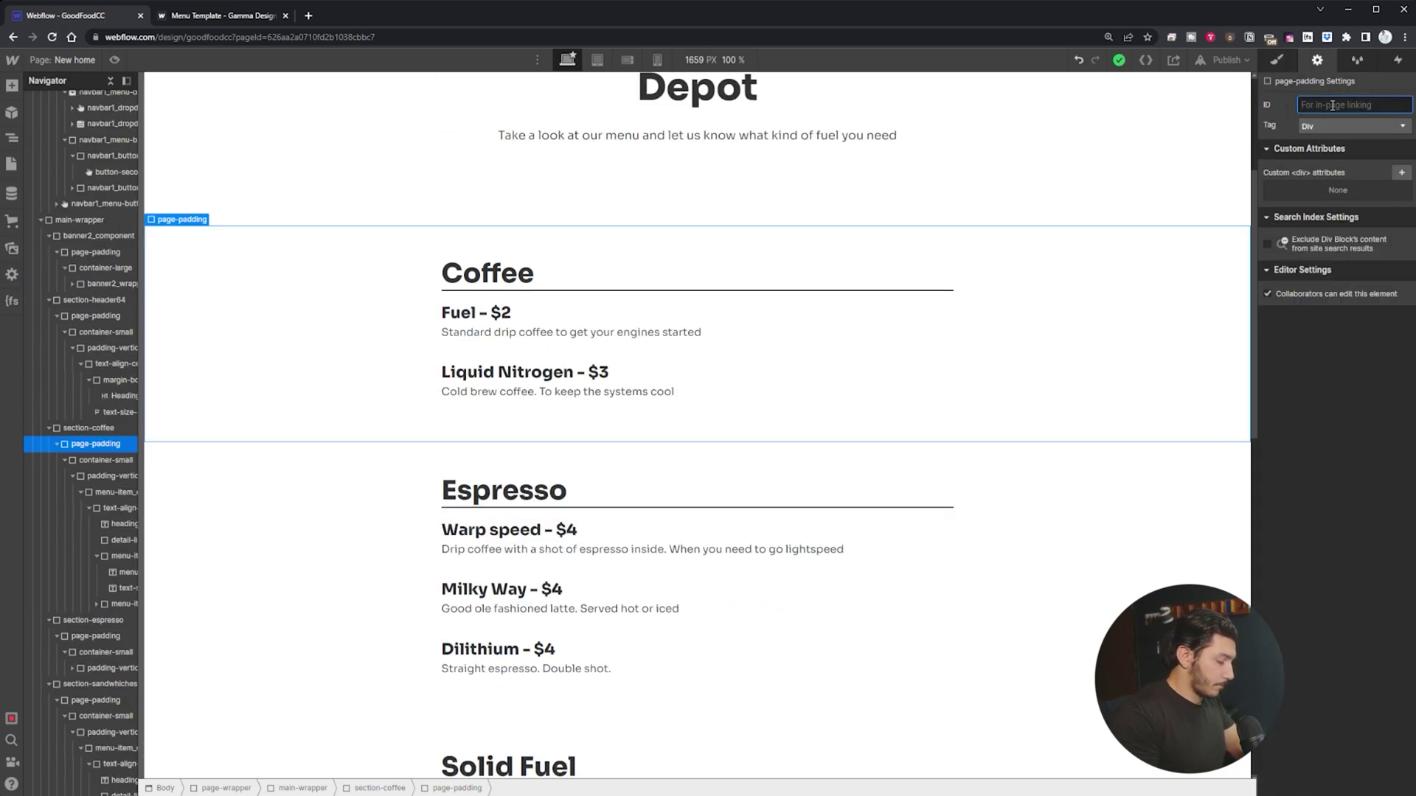
{"action": "type", "text": "coffee"}
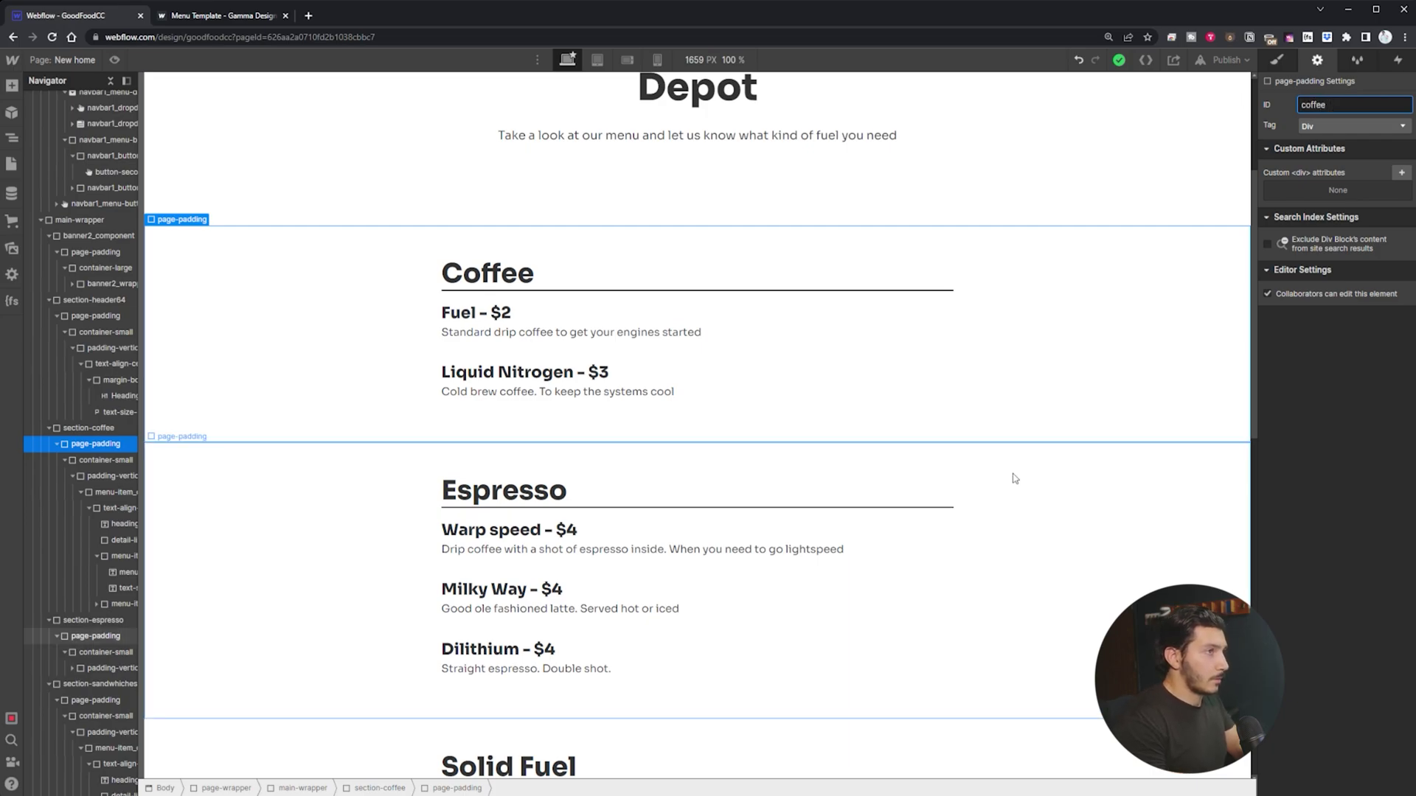
{"action": "left_click", "coordinate": [1011, 476]}
{"action": "scroll", "coordinate": [380, 428], "scroll_direction": "down", "scroll_amount": 10}
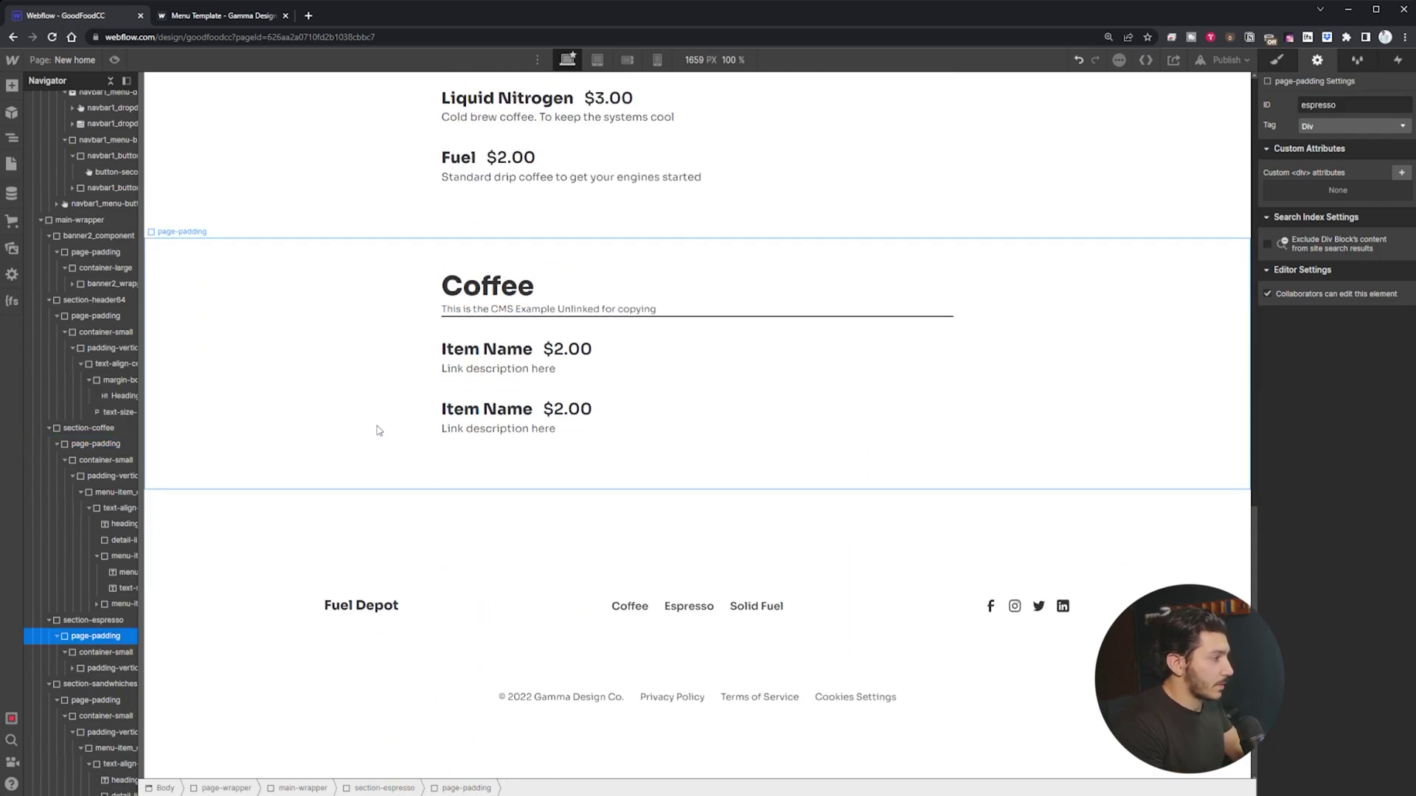
Step: Link the footer Coffee item to the 'coffee' page section
{"action": "left_click", "coordinate": [629, 609]}
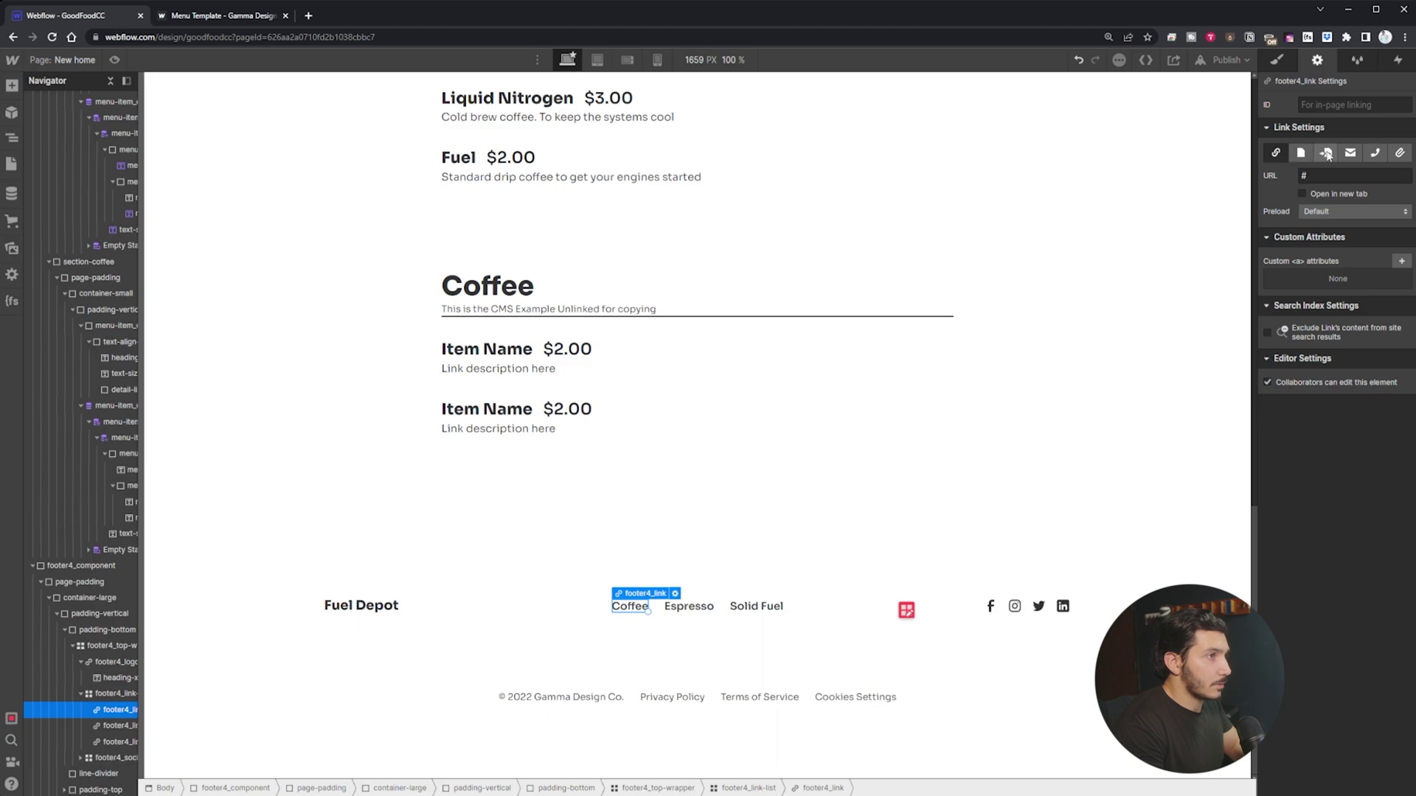
{"action": "left_click", "coordinate": [1326, 153]}
{"action": "left_click", "coordinate": [1327, 210]}
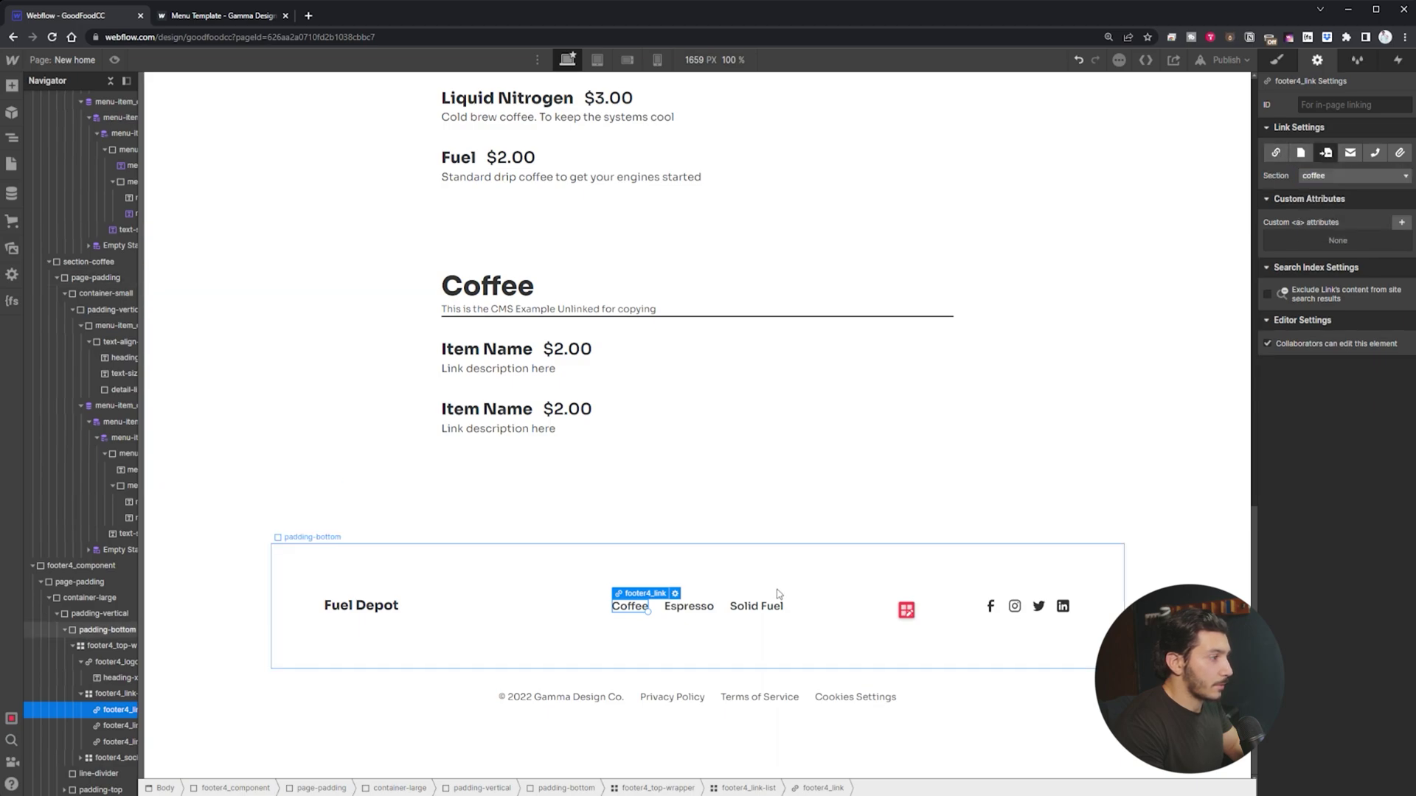
Step: Link the footer Espresso item to the 'espresso' page section
{"action": "left_click", "coordinate": [689, 607]}
{"action": "left_click", "coordinate": [1299, 154]}
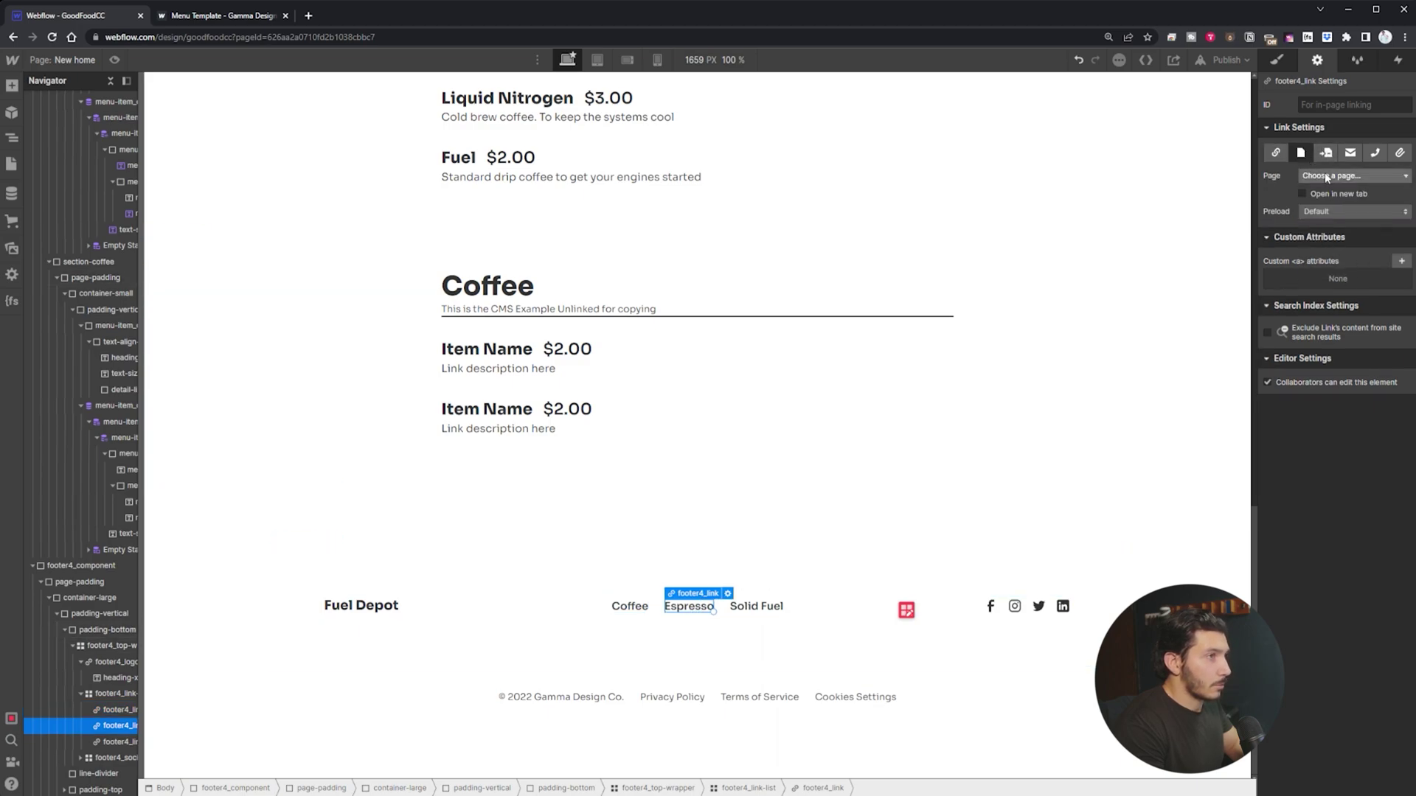
{"action": "left_click", "coordinate": [1332, 175]}
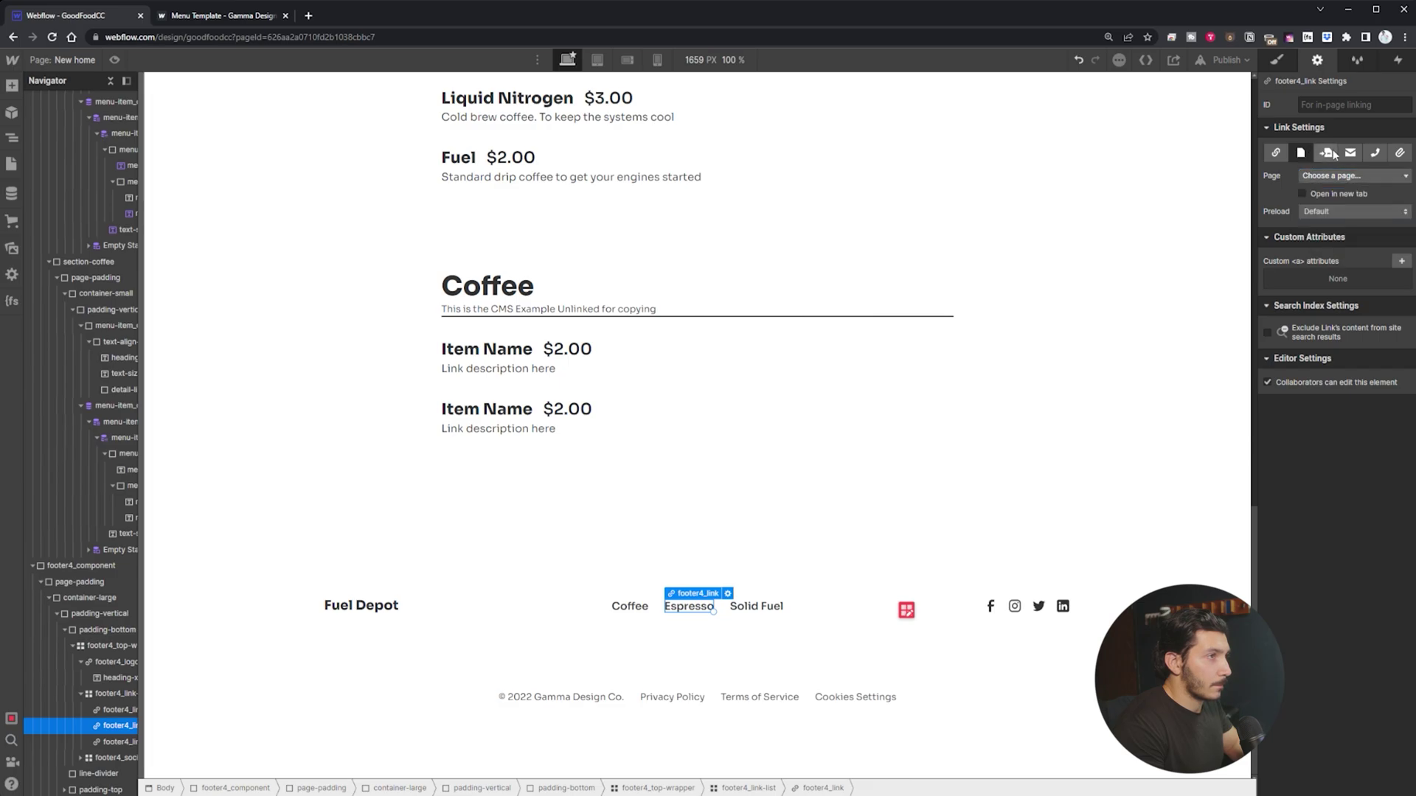
{"action": "left_click", "coordinate": [1325, 154]}
{"action": "left_click", "coordinate": [1350, 175]}
{"action": "left_click", "coordinate": [1348, 220]}
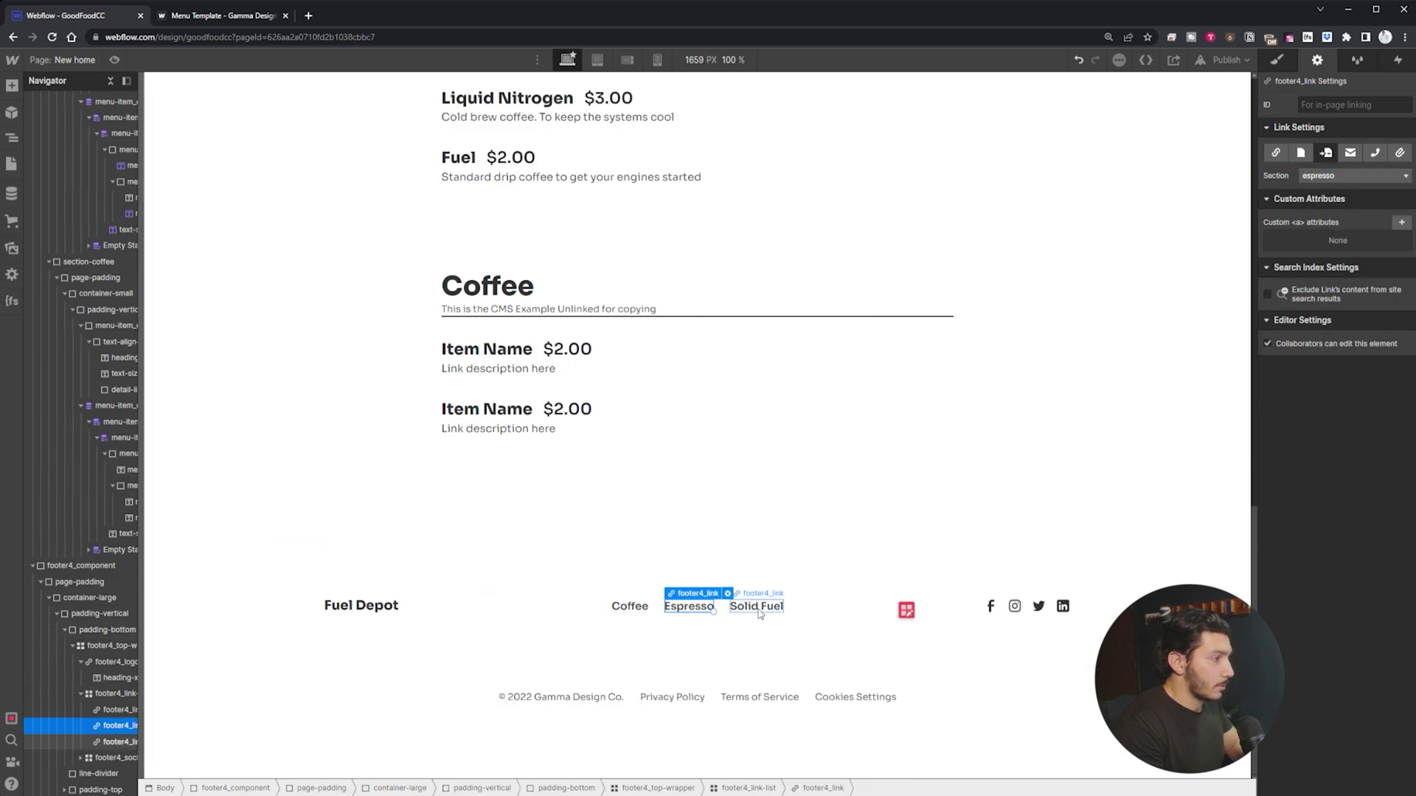
Step: Review the footer Solid Fuel link's section options, then preview the page
{"action": "left_click", "coordinate": [756, 608]}
{"action": "left_click", "coordinate": [1340, 177]}
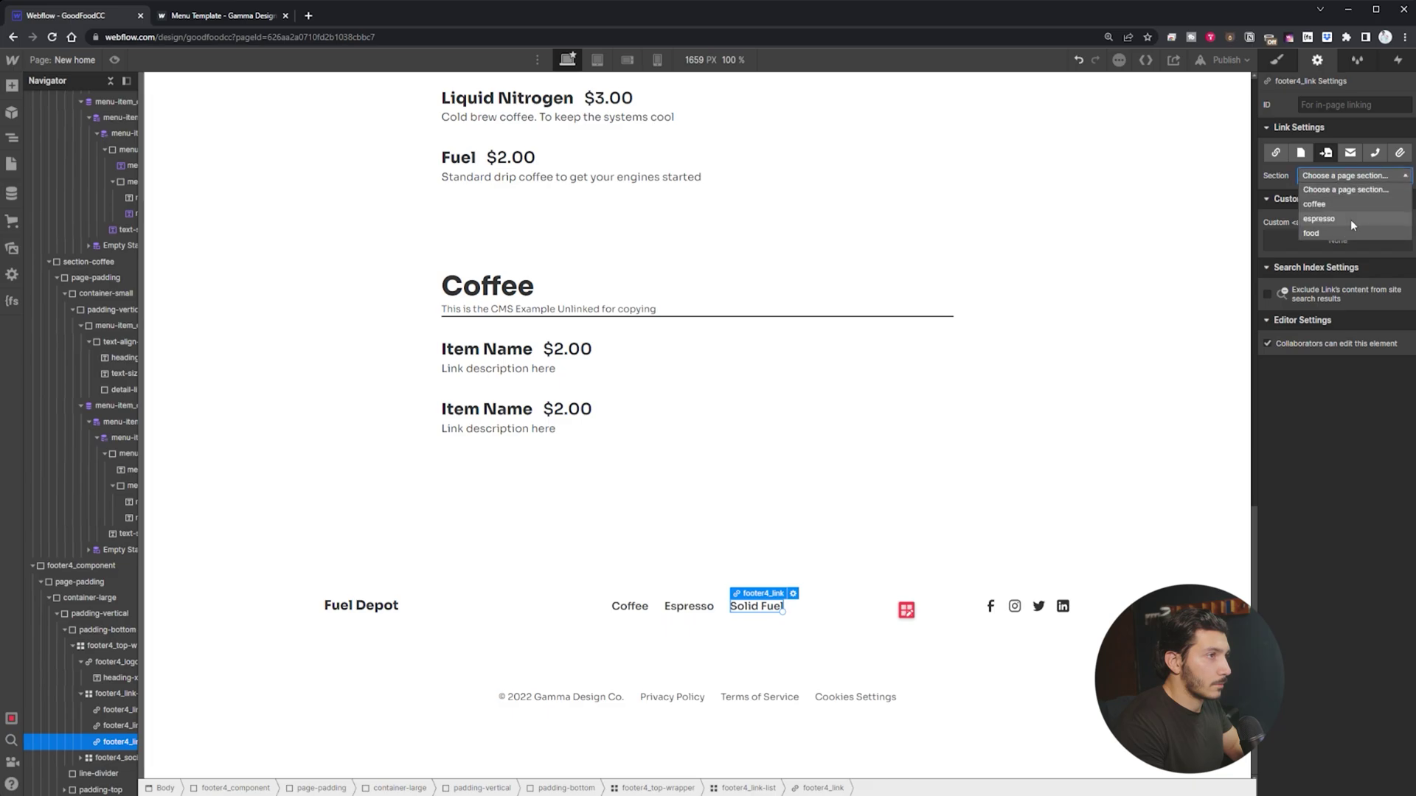
{"action": "left_click", "coordinate": [767, 484]}
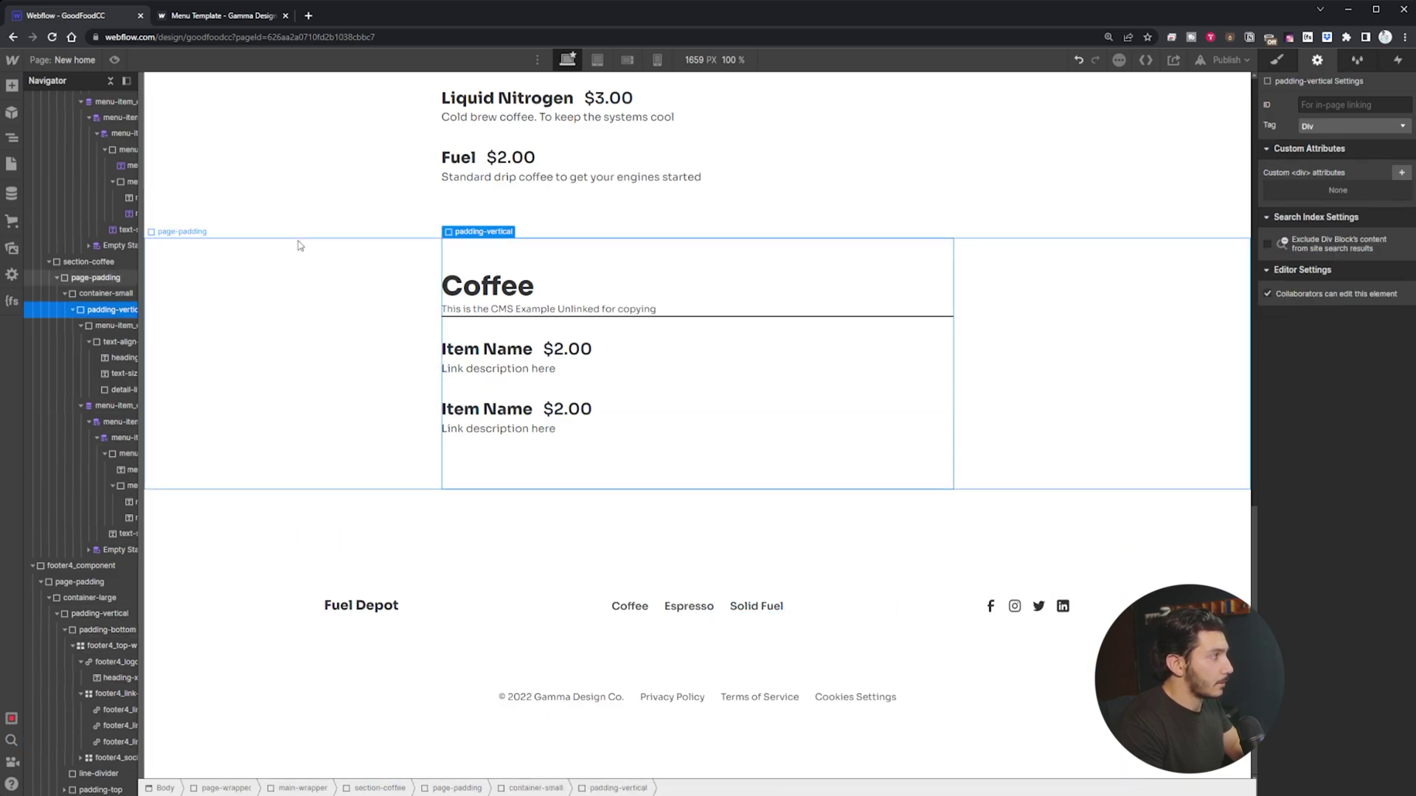
{"action": "key", "text": "shift+p"}
Step: Test the footer Coffee link's jump to the Coffee section, then return to the Designer
{"action": "left_click", "coordinate": [640, 626]}
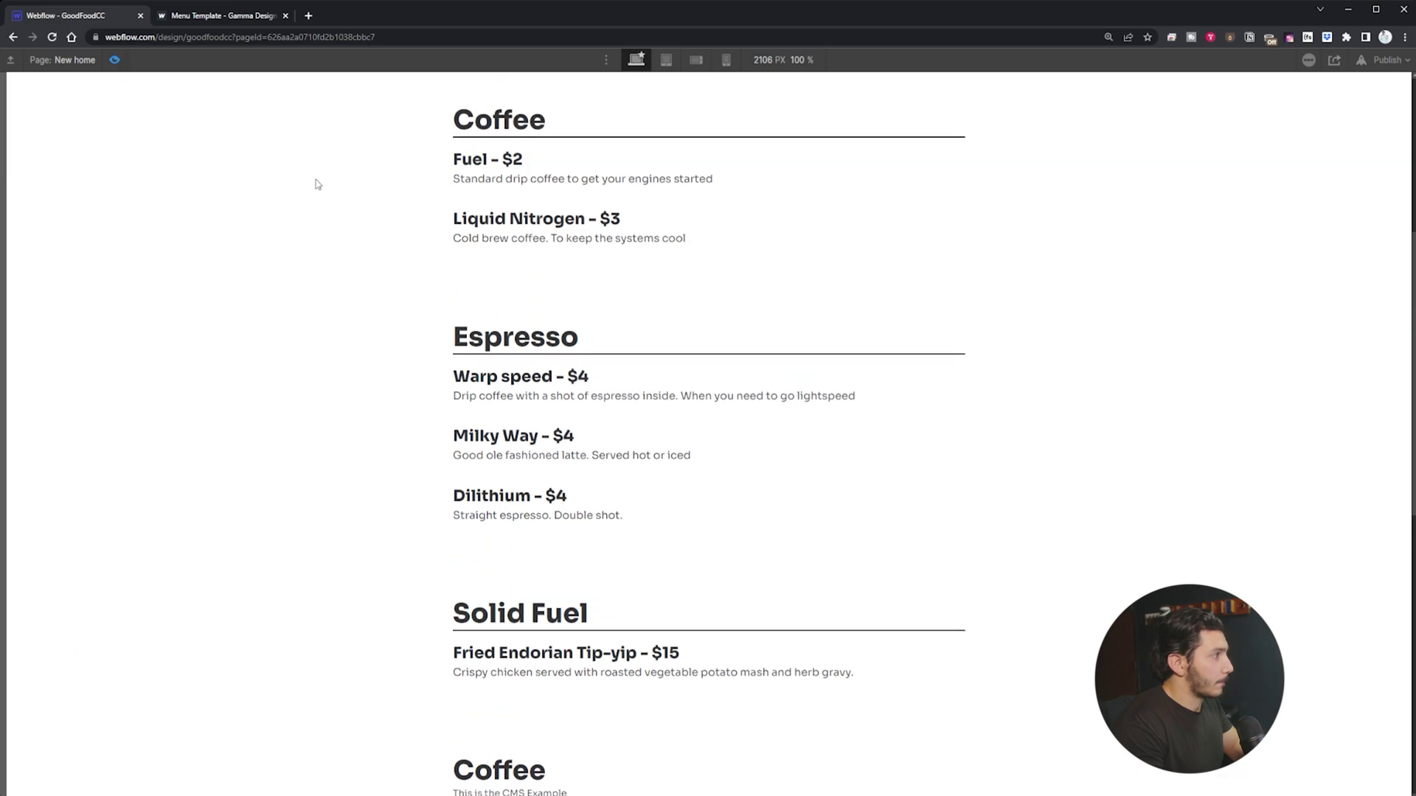
{"action": "key", "text": "shift+p"}
{"action": "scroll", "coordinate": [332, 285], "scroll_direction": "up", "scroll_amount": 5}
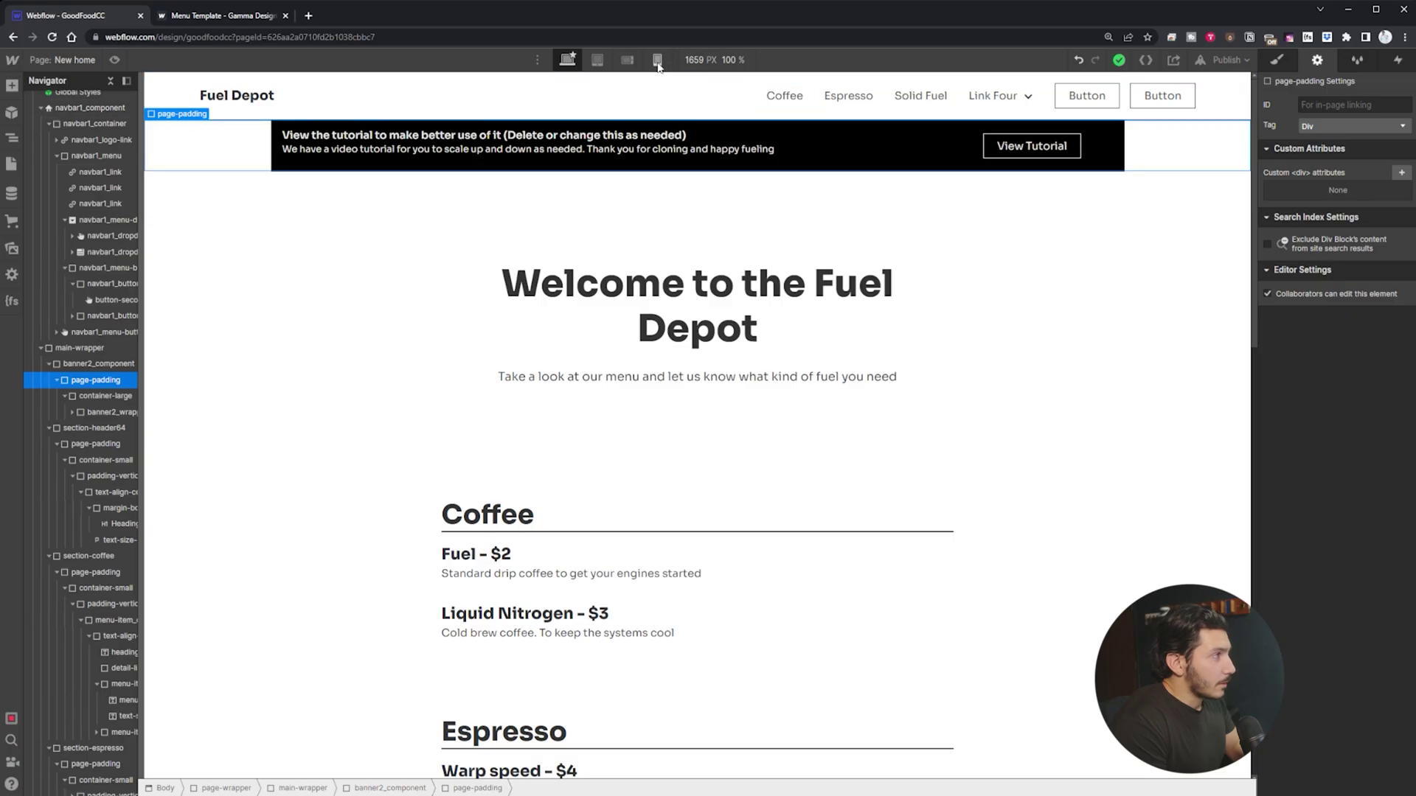
Step: Review the page at 320 px mobile portrait, briefly comparing against desktop
{"action": "left_click", "coordinate": [657, 62]}
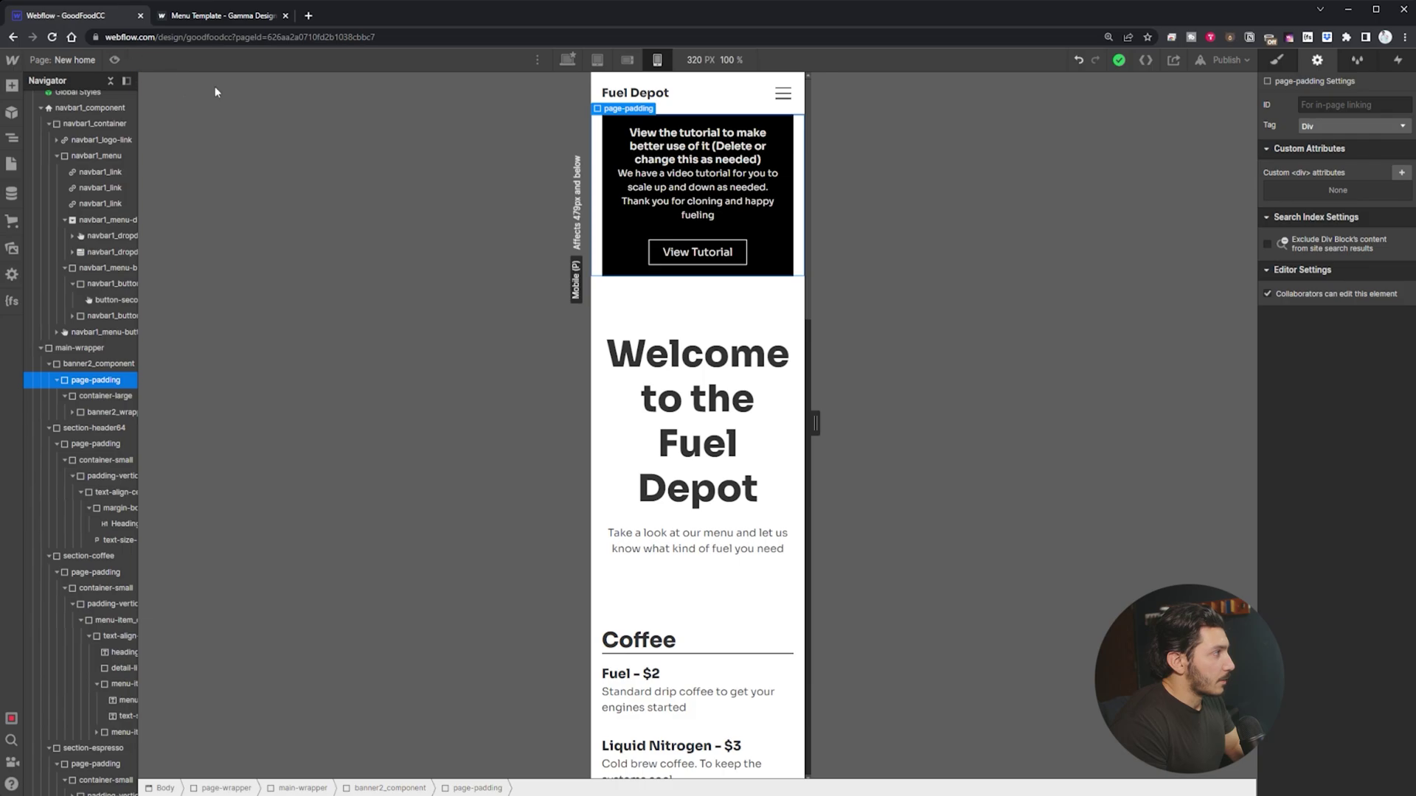
{"action": "scroll", "coordinate": [697, 364], "scroll_direction": "down", "scroll_amount": 1}
{"action": "scroll", "coordinate": [697, 364], "scroll_direction": "down", "scroll_amount": 2}
{"action": "scroll", "coordinate": [697, 363], "scroll_direction": "down", "scroll_amount": 3}
{"action": "scroll", "coordinate": [697, 364], "scroll_direction": "down", "scroll_amount": 2}
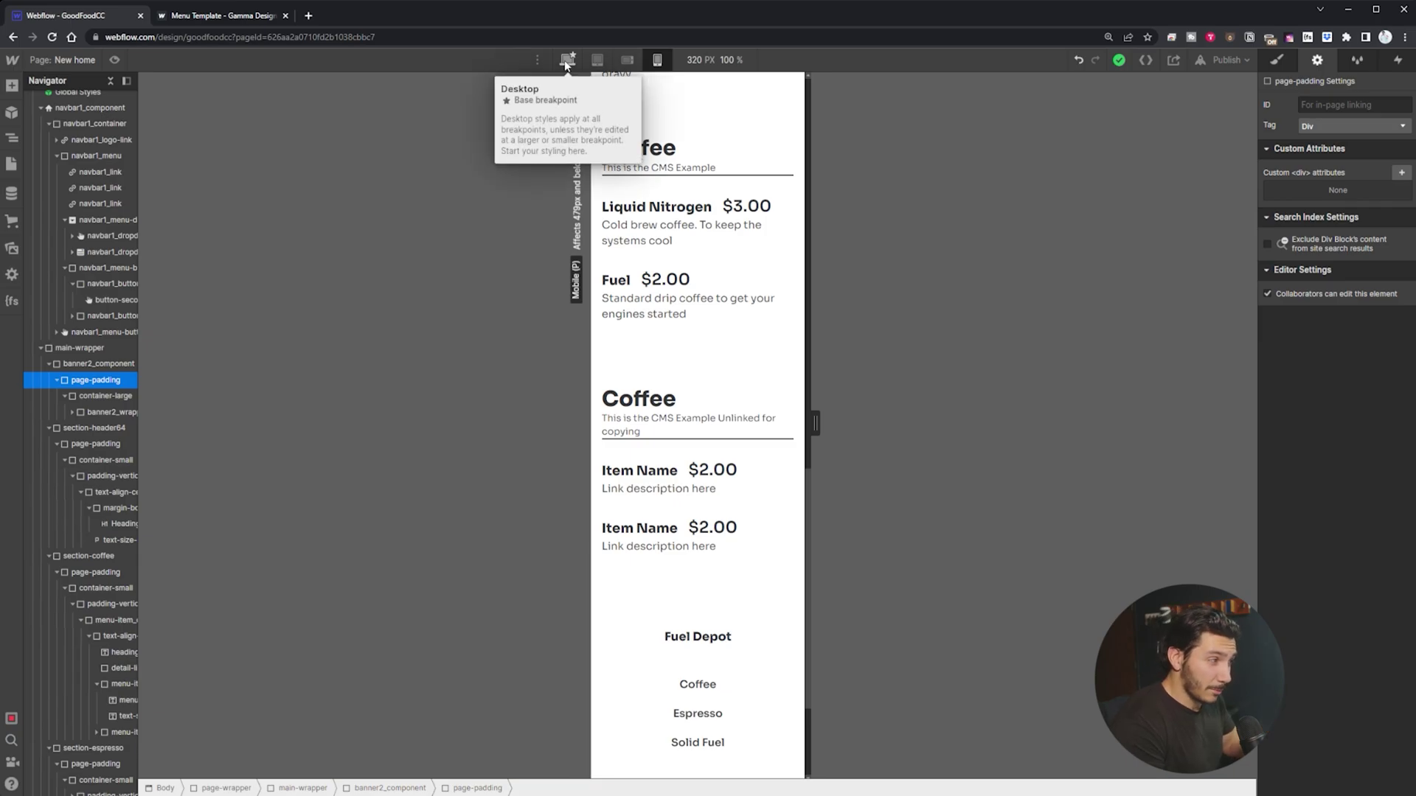
{"action": "scroll", "coordinate": [696, 586], "scroll_direction": "down", "scroll_amount": 1}
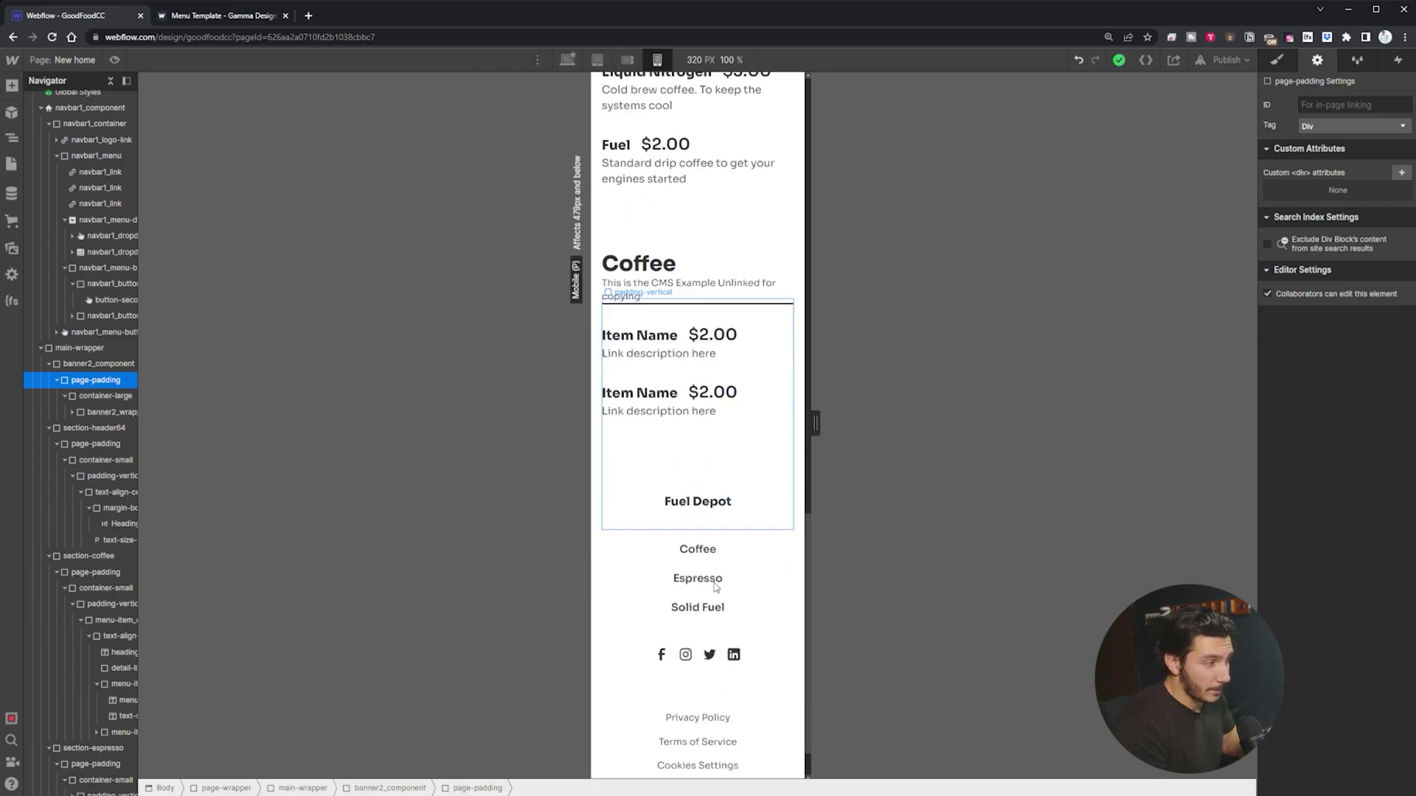
{"action": "scroll", "coordinate": [706, 562], "scroll_direction": "up", "scroll_amount": 4}
{"action": "scroll", "coordinate": [706, 562], "scroll_direction": "up", "scroll_amount": 5}
{"action": "scroll", "coordinate": [706, 562], "scroll_direction": "up", "scroll_amount": 2}
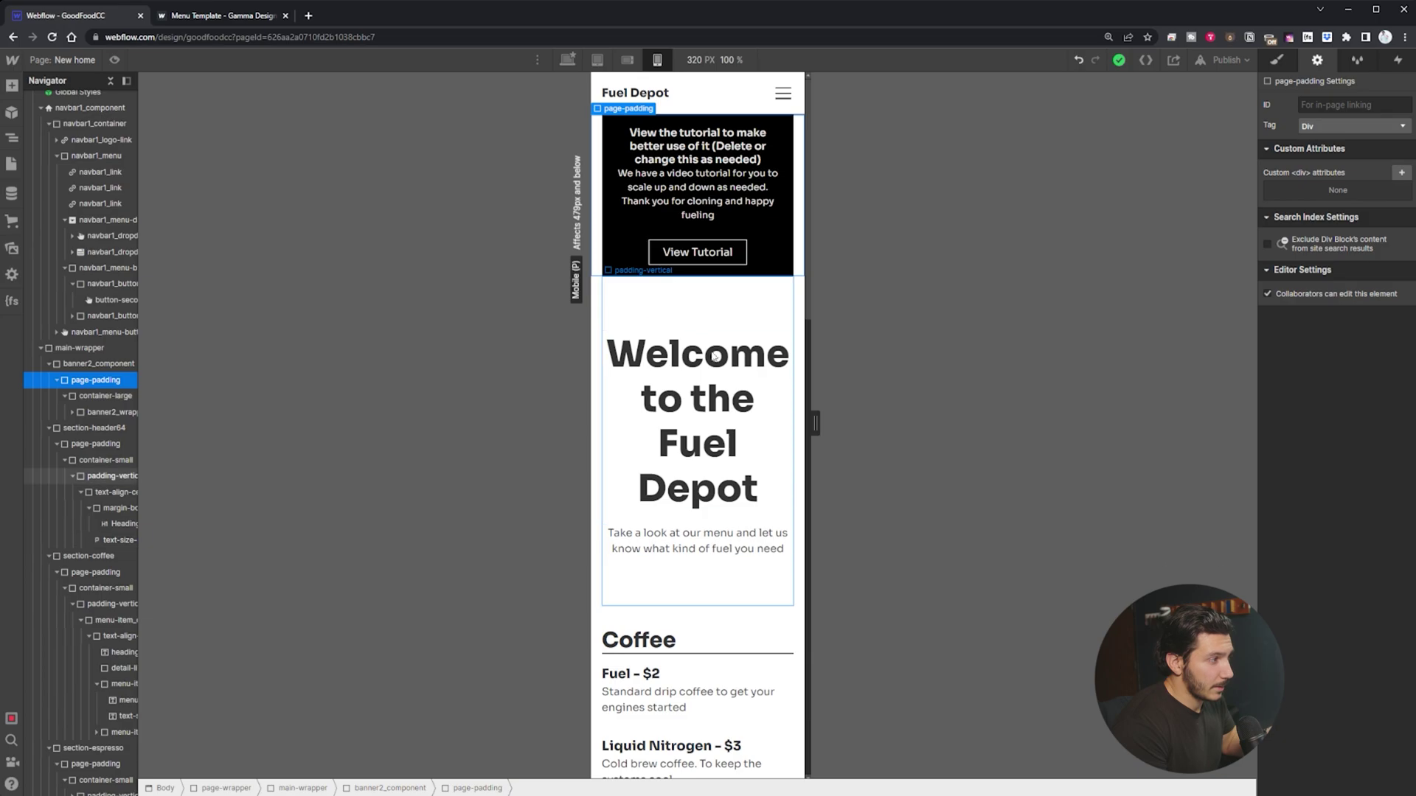
{"action": "left_click", "coordinate": [565, 62]}
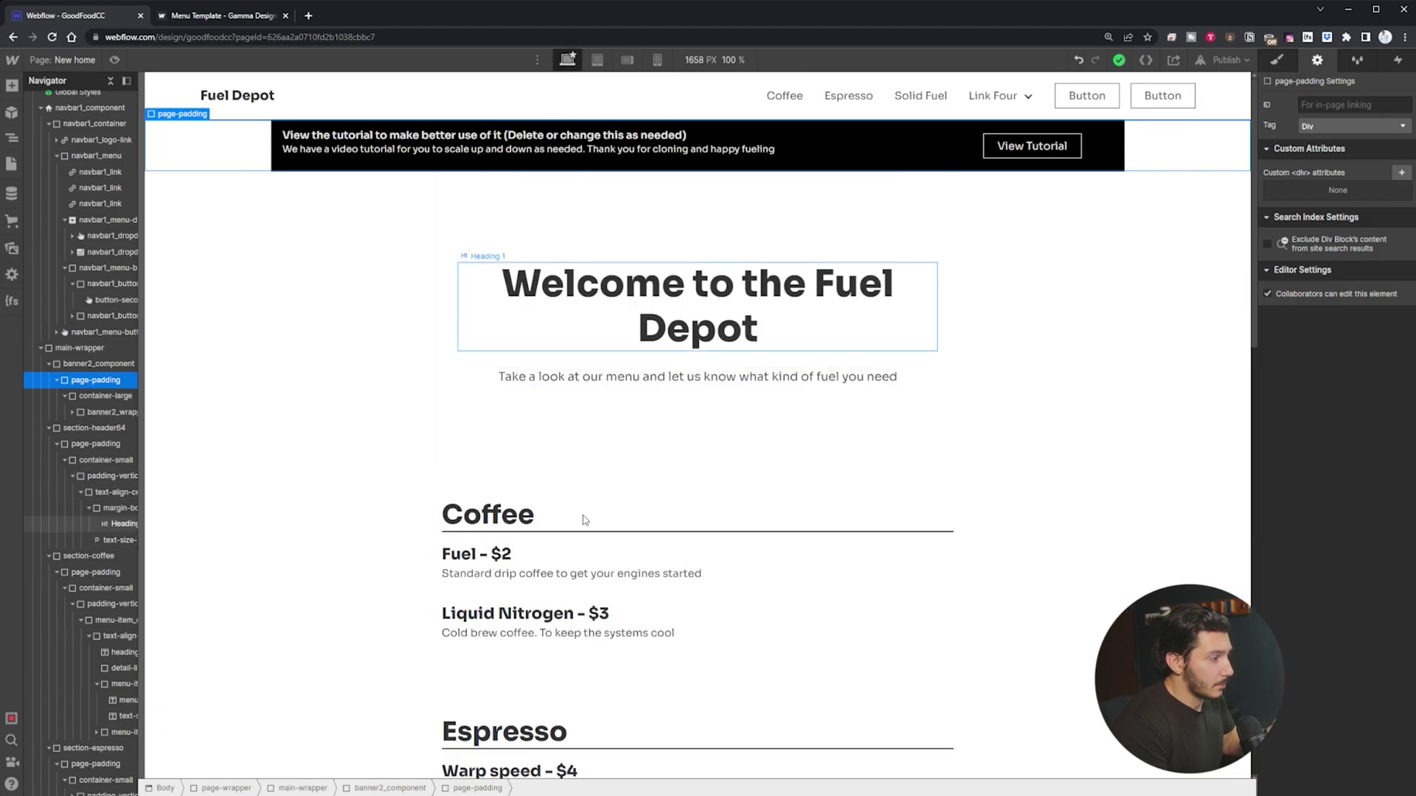
{"action": "left_click", "coordinate": [657, 60]}
{"action": "scroll", "coordinate": [694, 617], "scroll_direction": "down", "scroll_amount": 4}
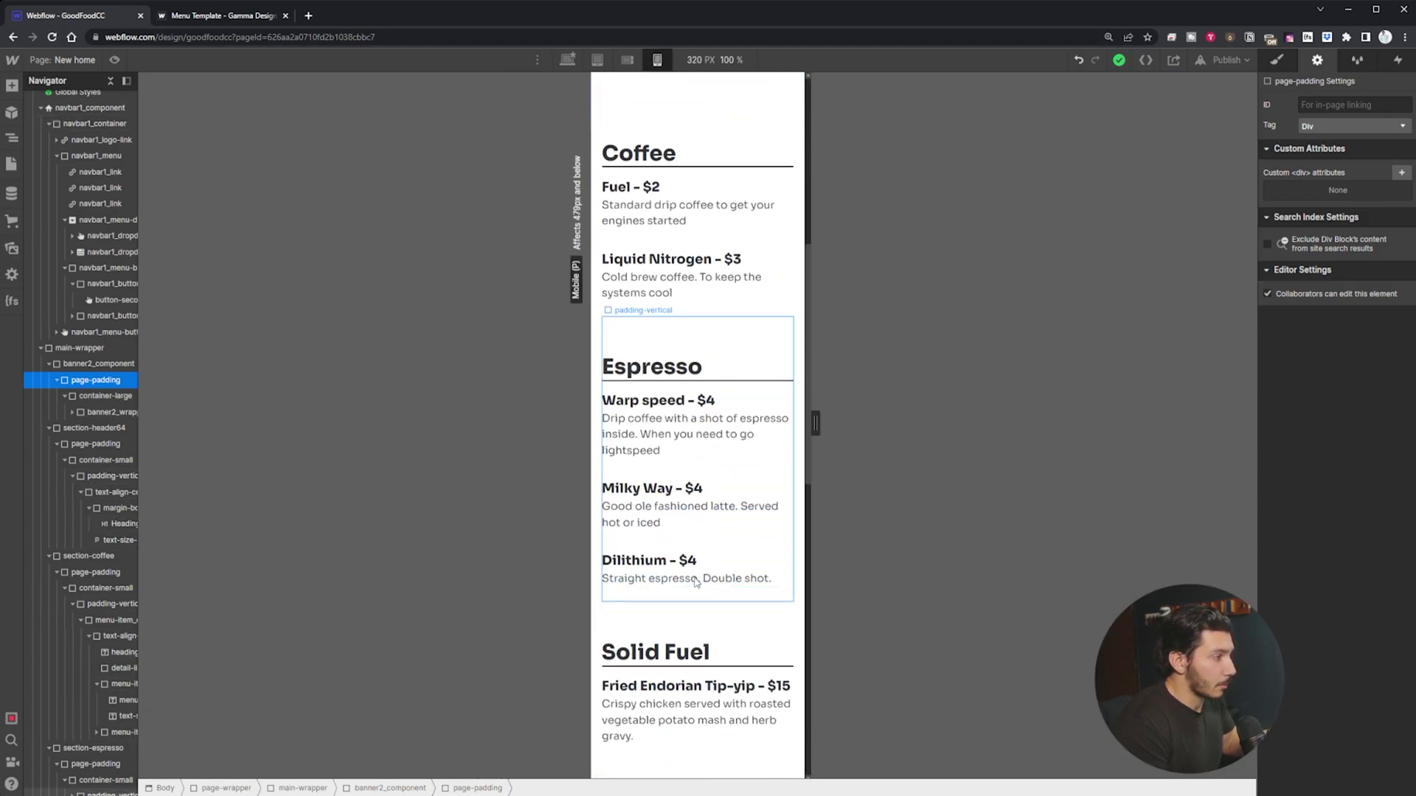